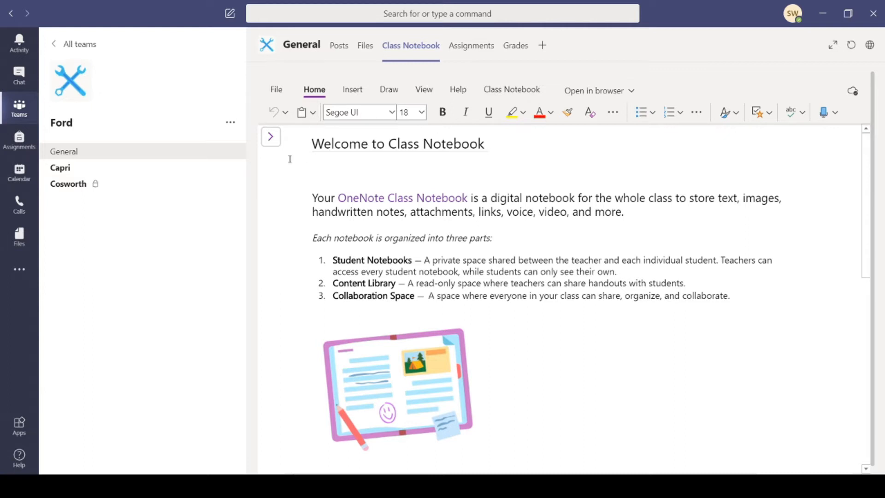
Show the class notebook's sections and view the FAQ page in the Welcome section.
left_click(271, 138)
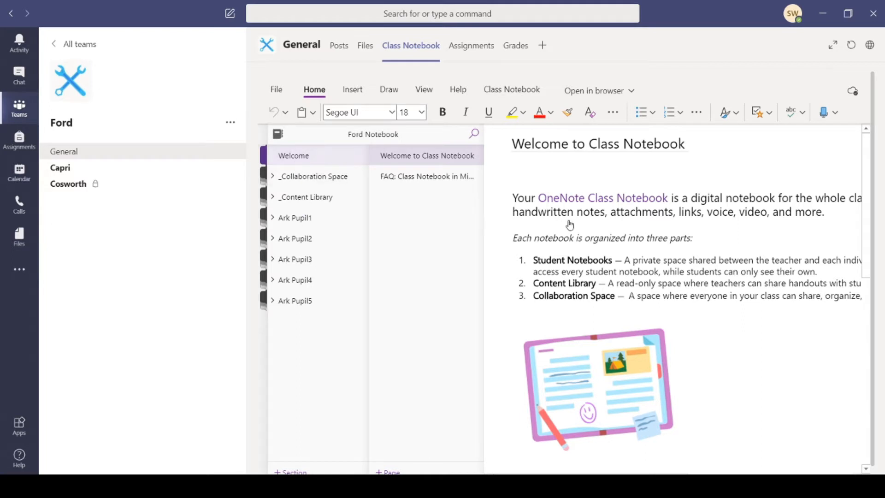
left_click(407, 178)
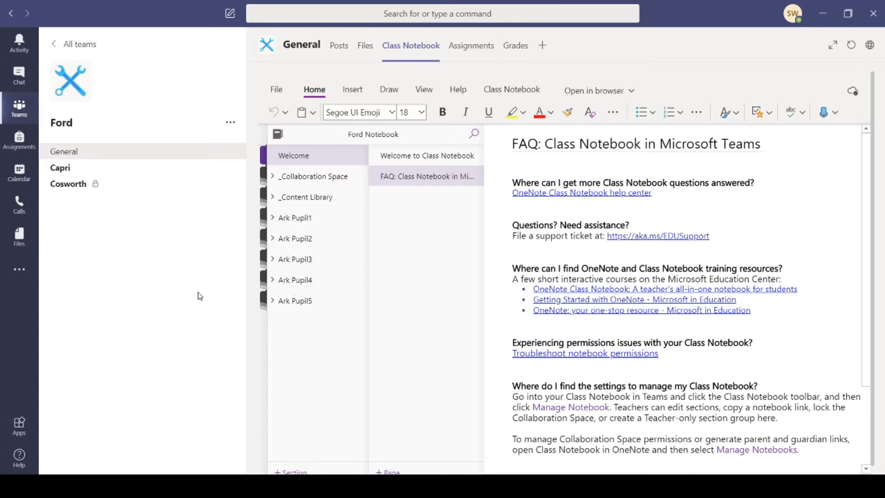
Permanently delete the introductory section about using the Collaboration Space from the _Collaboration Space group.
left_click(275, 181)
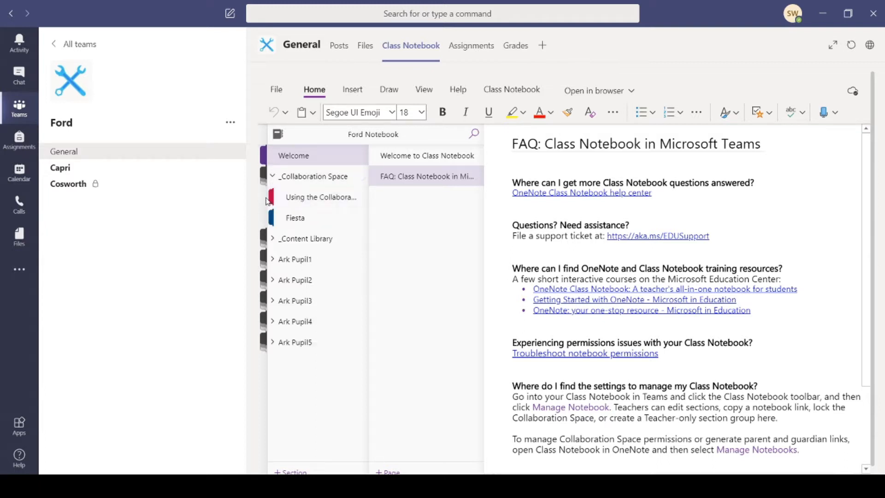
left_click(315, 200)
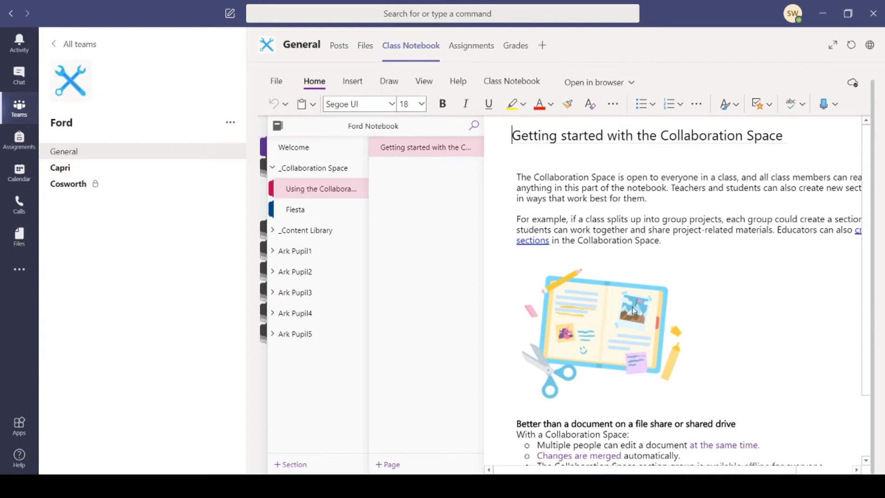
right_click(318, 199)
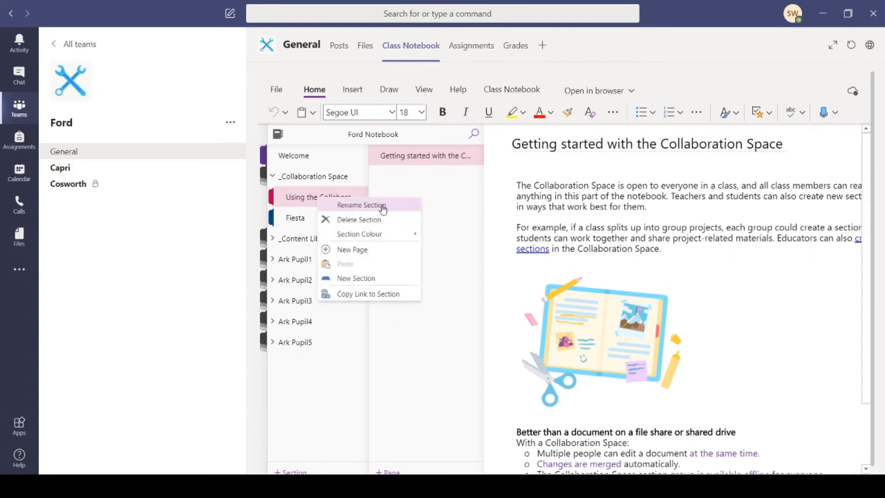
left_click(377, 223)
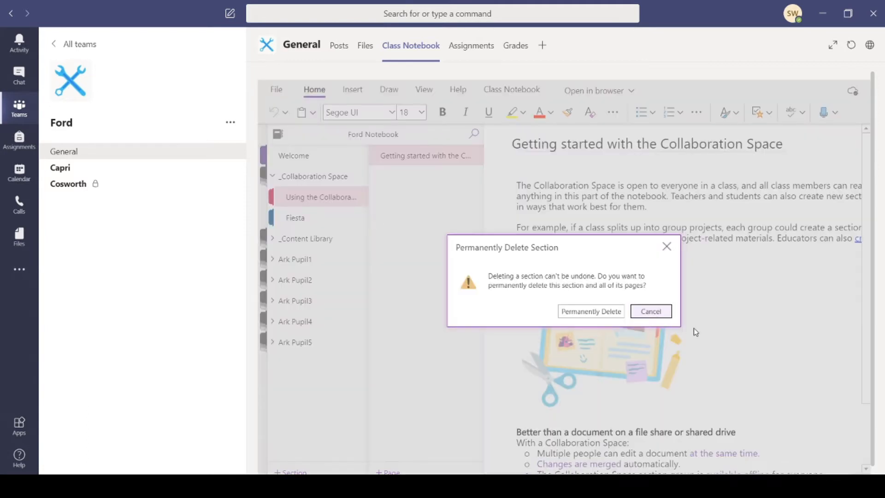
left_click(591, 312)
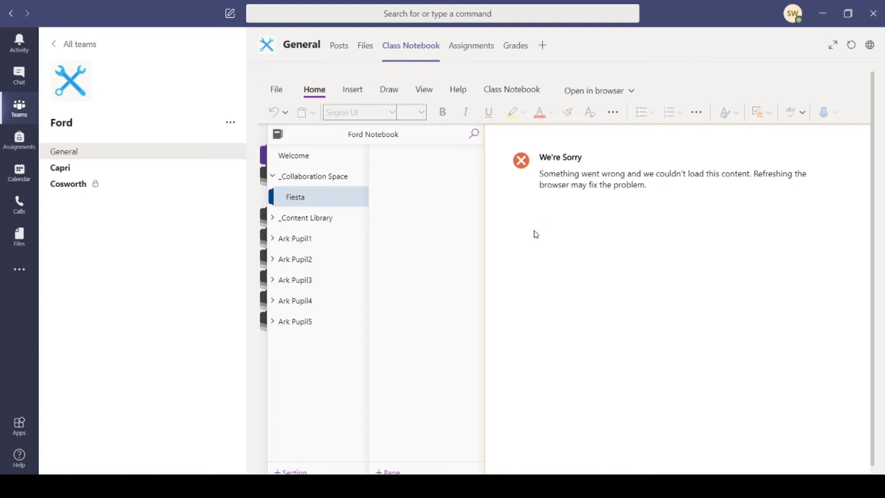
Open the Fiesta section in the Collaboration Space to view its Launch Date page.
left_click(298, 179)
left_click(297, 179)
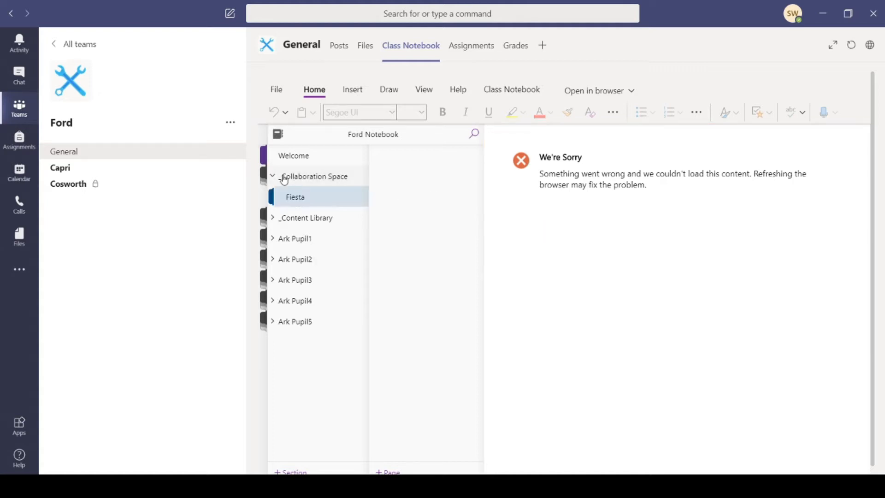
left_click(289, 179)
left_click(288, 180)
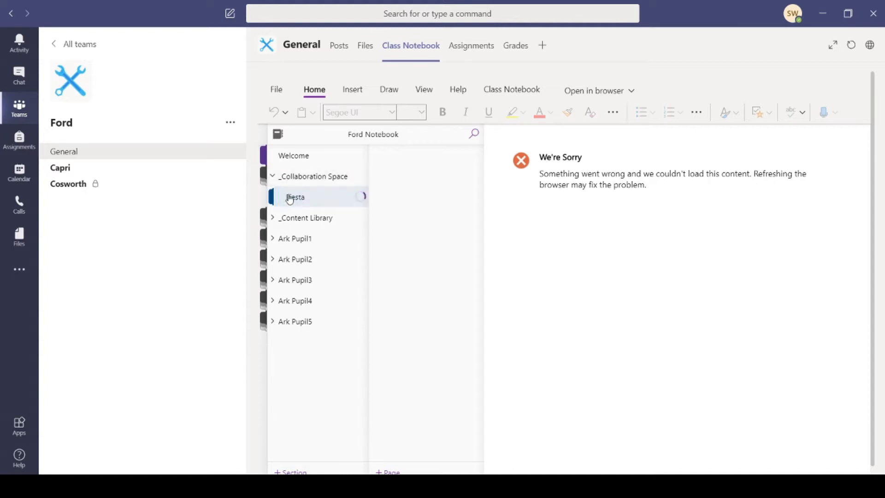
left_click(291, 196)
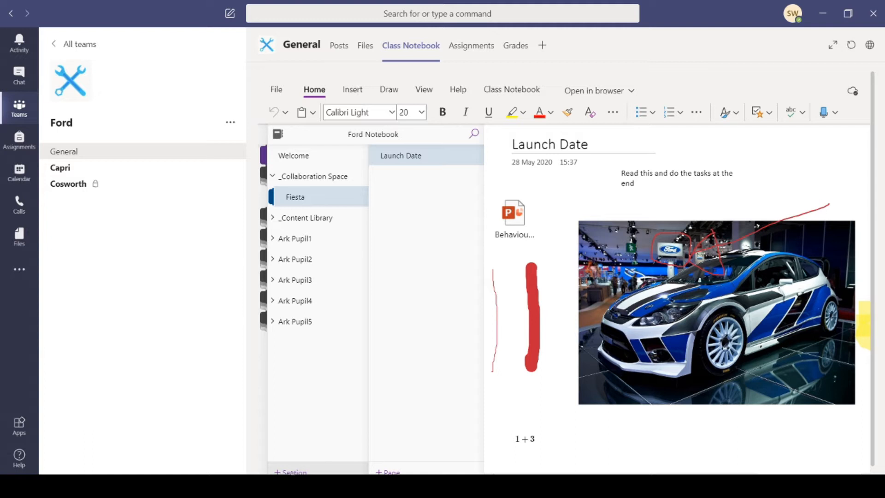
Create a section named Kuga in the Collaboration Space and title its first page "Kuga is a world car".
left_click(302, 470)
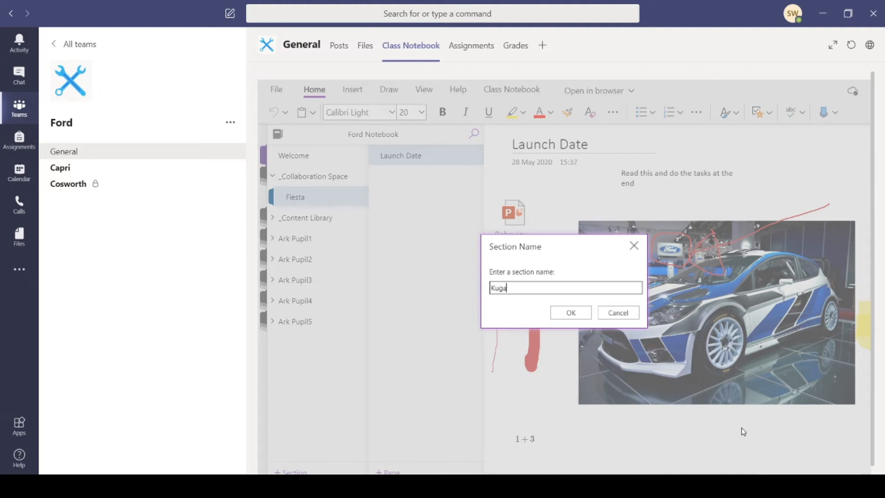
left_click(571, 314)
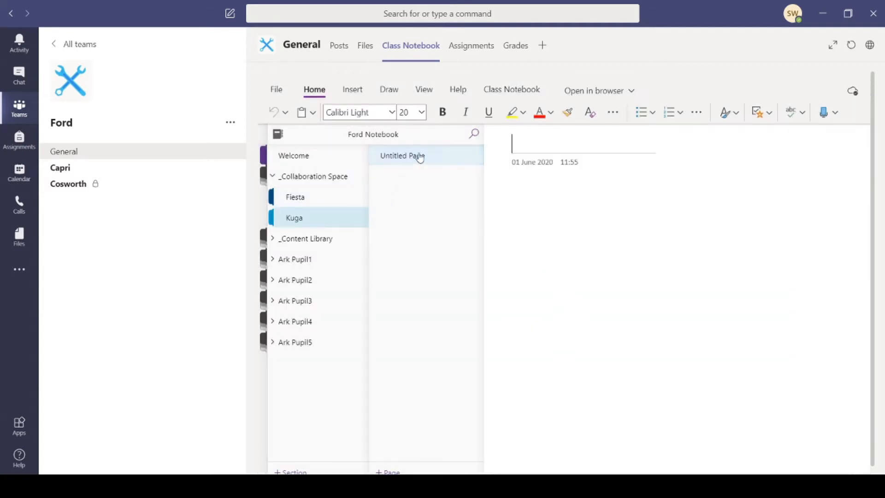
left_click(544, 145)
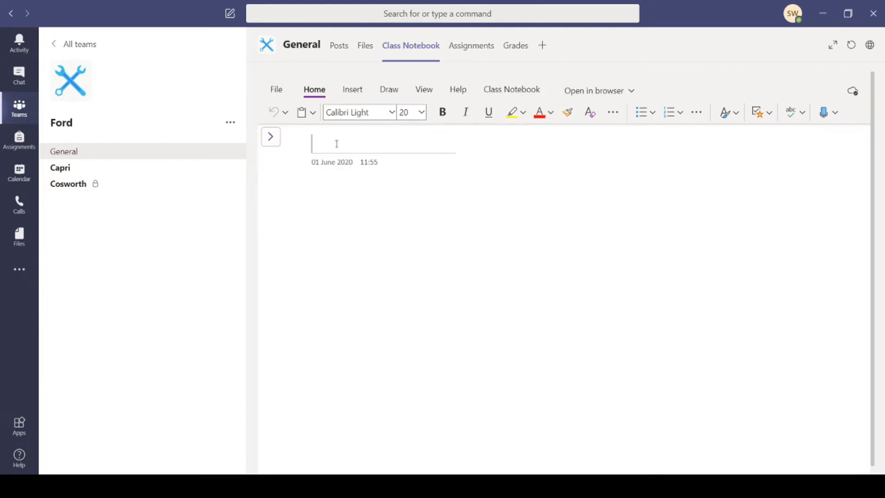
type("Kuga os a world car")
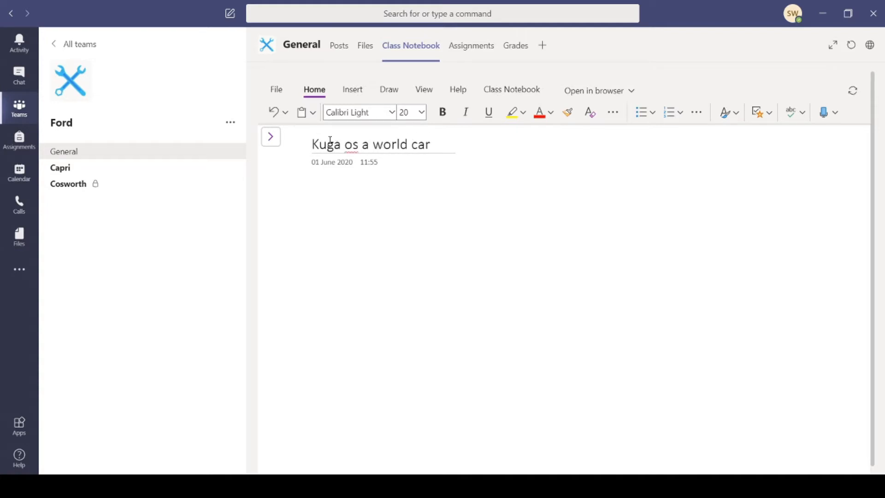
key("BackSpace")
type("i")
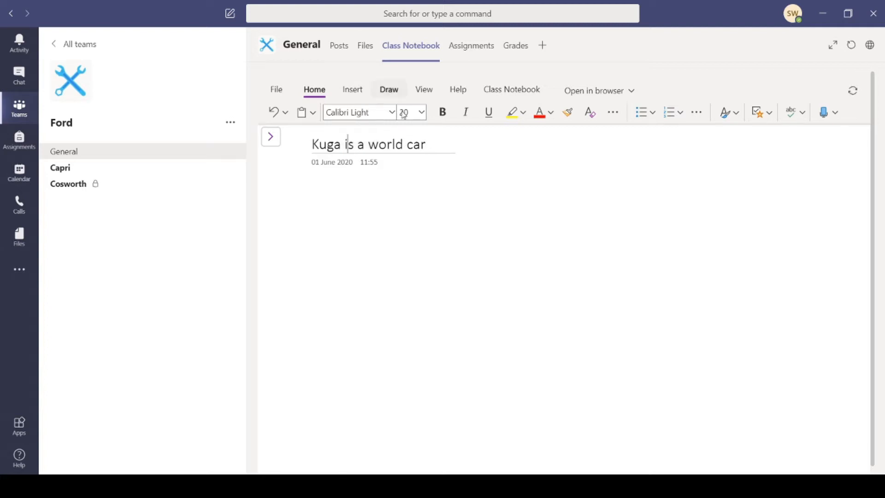
Write the task "Explain what that means" in the body of the Kuga page and show the notebook's page list.
left_click(437, 201)
type("Expla")
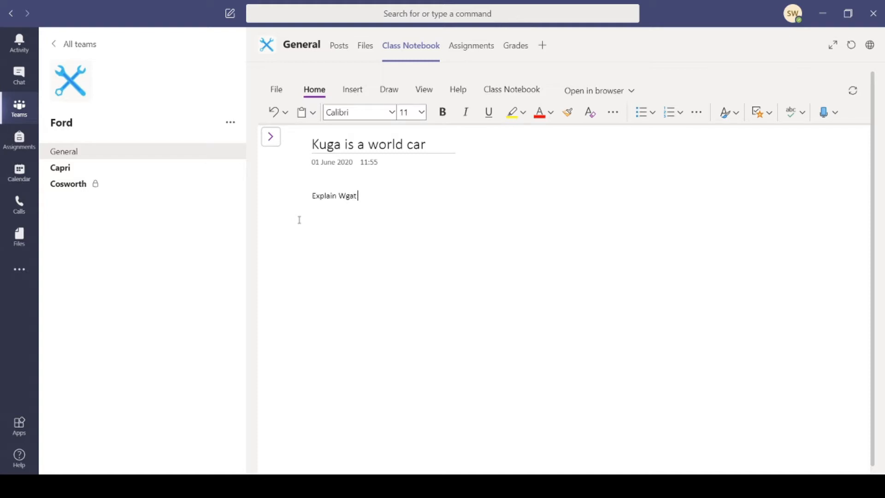
type("in Wg")
key("BackSpace")
key("BackSpace")
key("BackSpace")
type("what that mea")
left_click(270, 137)
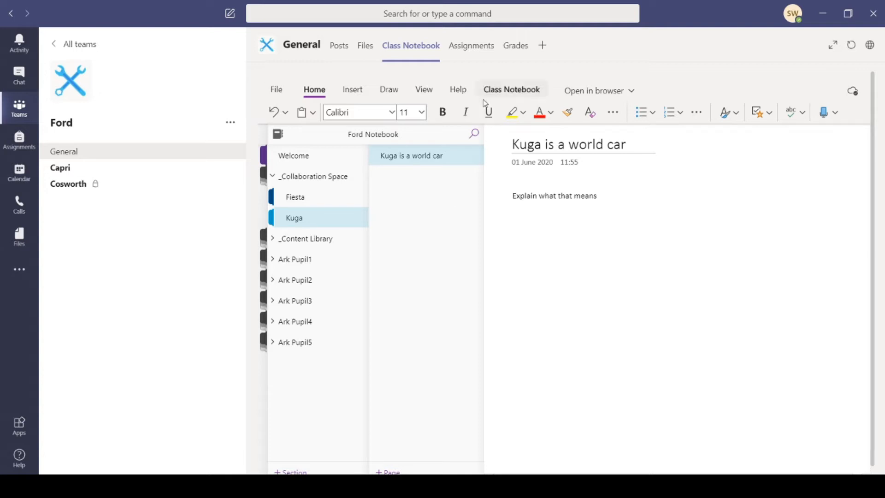
Add a dash after the task and the reply "0 it means it's the same car all over the world", separated by a blank line.
left_click(616, 201)
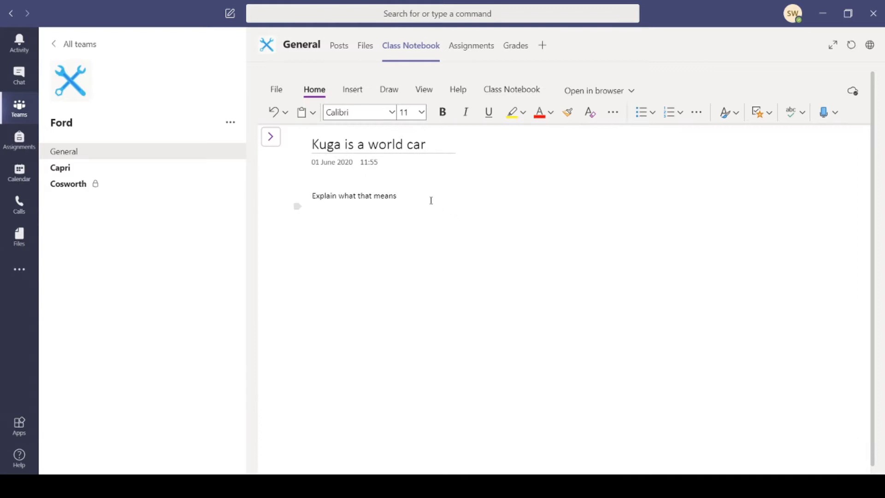
type("-0 it means it's the same car all over th")
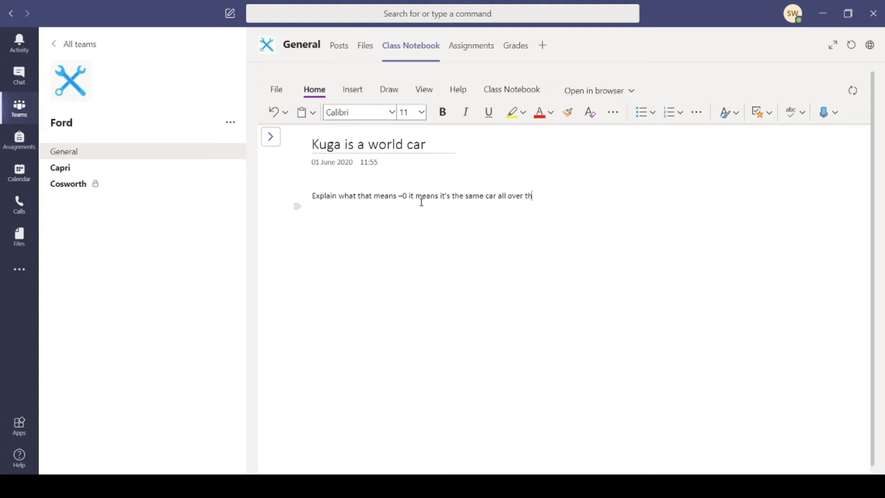
type("e world")
left_click(403, 196)
key("Return")
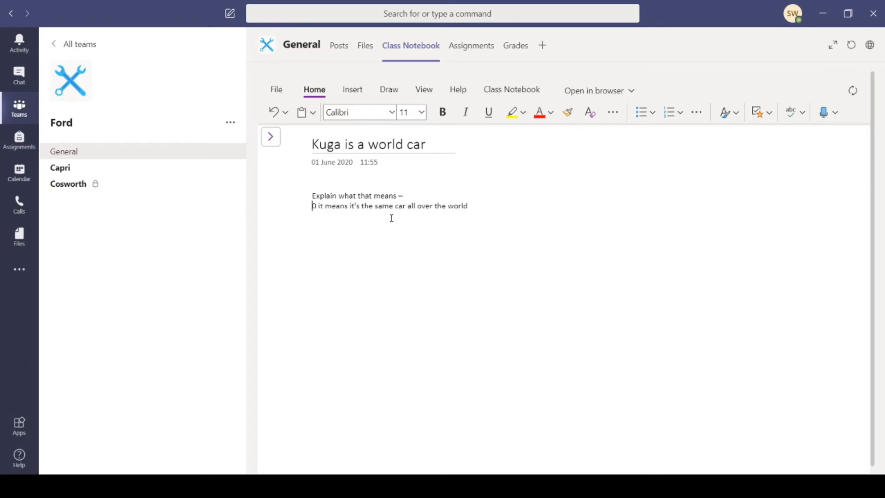
key("Return")
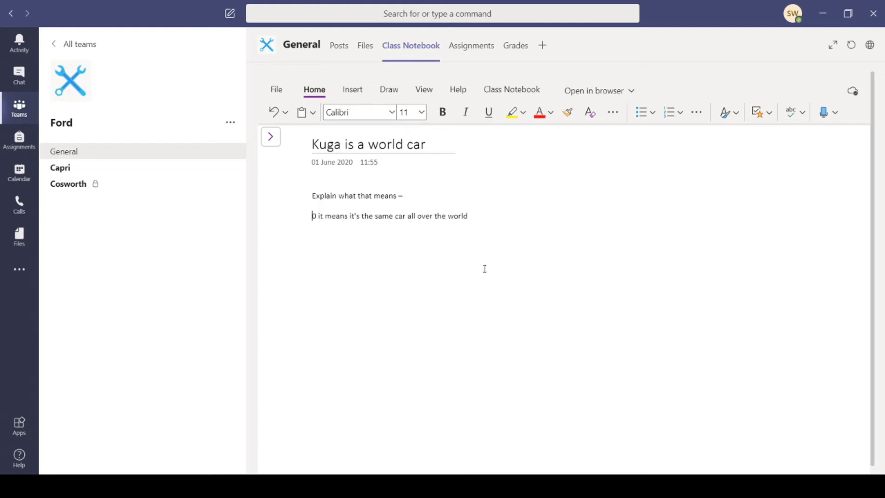
Add a page titled "Release Date" to the Kuga section with the question "When was the Kuga released?".
left_click(270, 136)
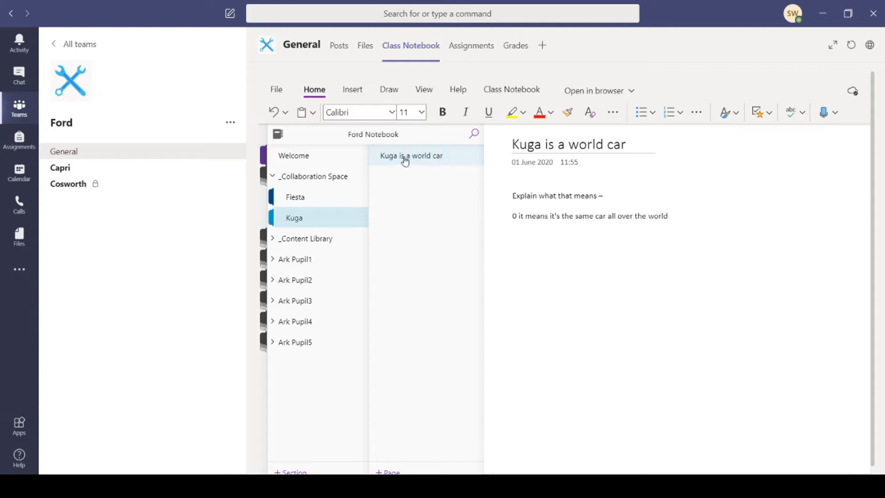
left_click(391, 472)
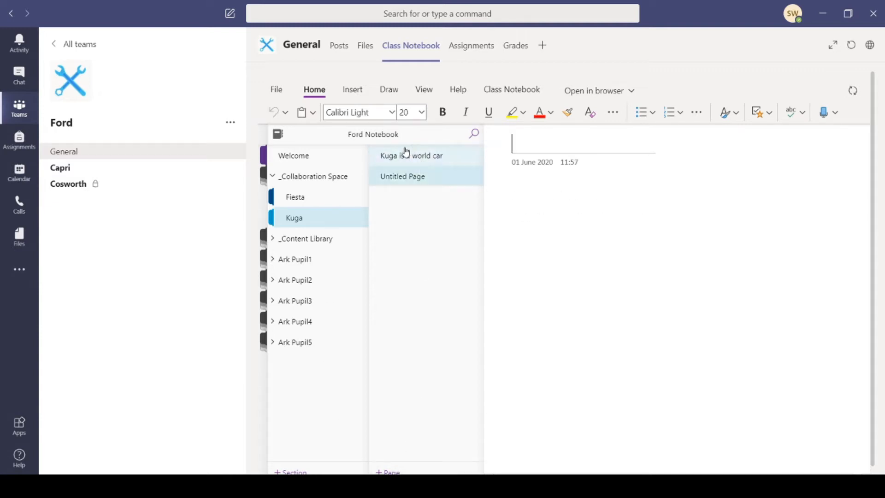
left_click(525, 144)
type("Release Date")
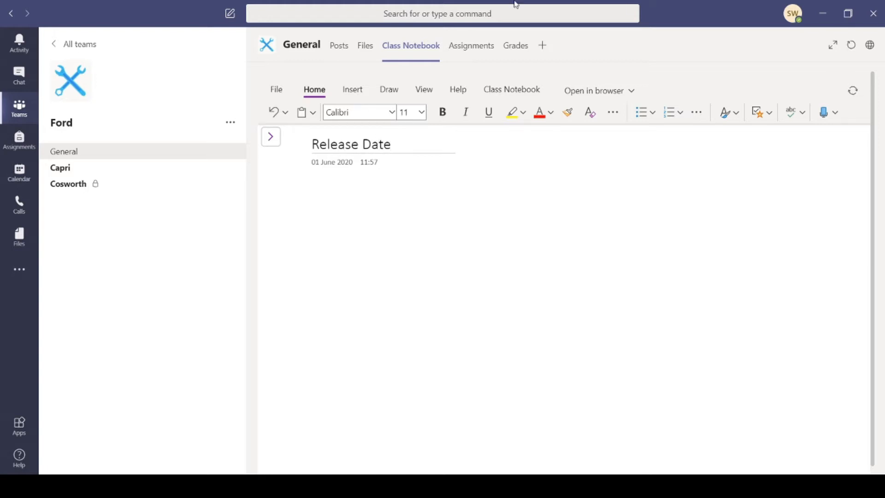
type("When was the Kuga released?")
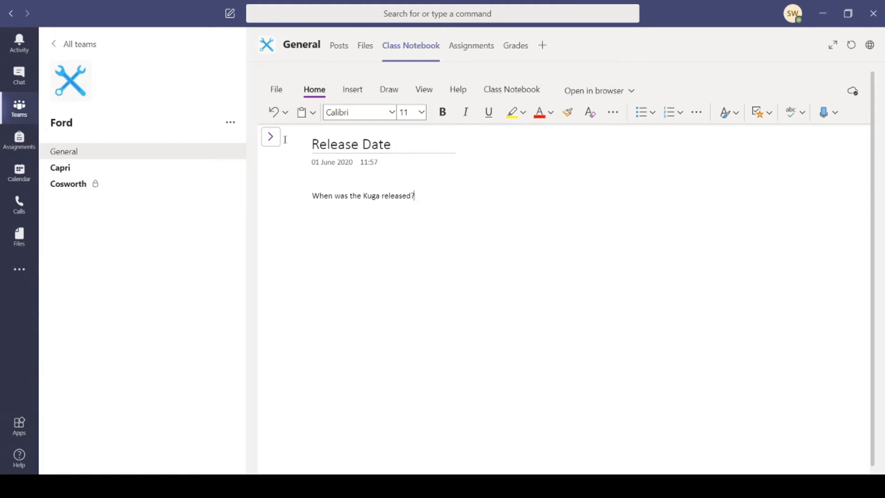
Add a third page to the Kuga section titled "What "mark" are they on now?" and show the page list.
left_click(272, 143)
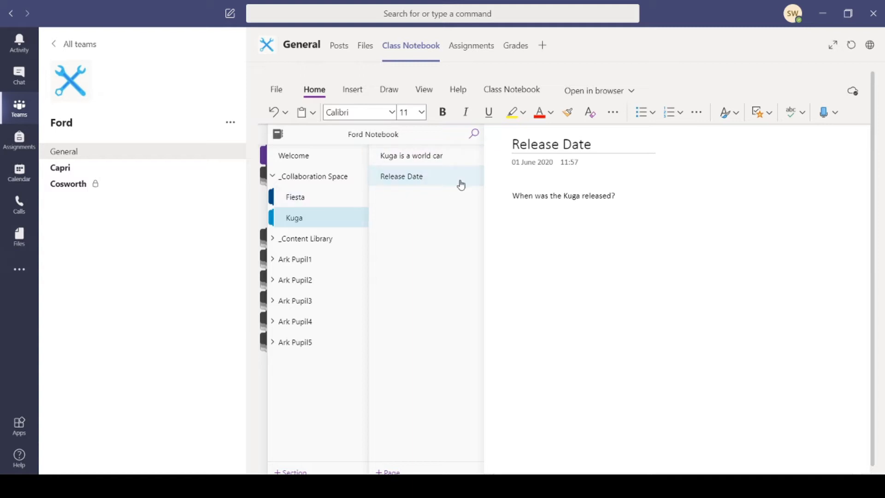
left_click(385, 471)
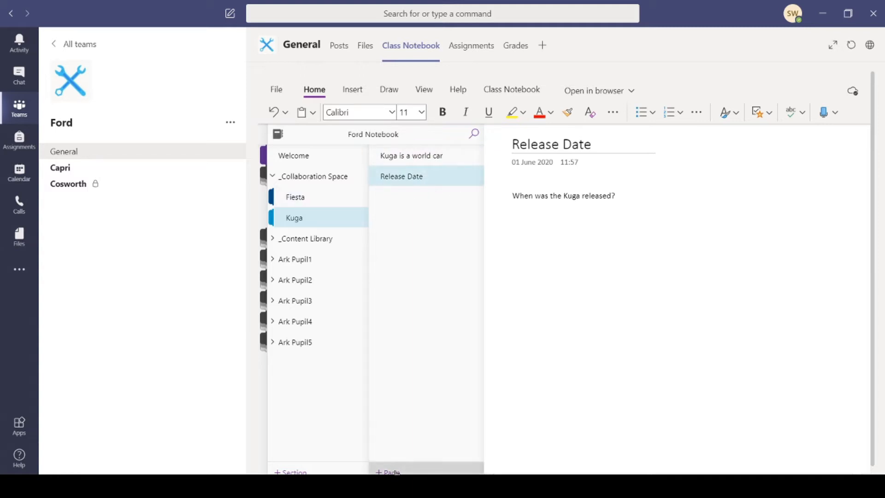
left_click(542, 143)
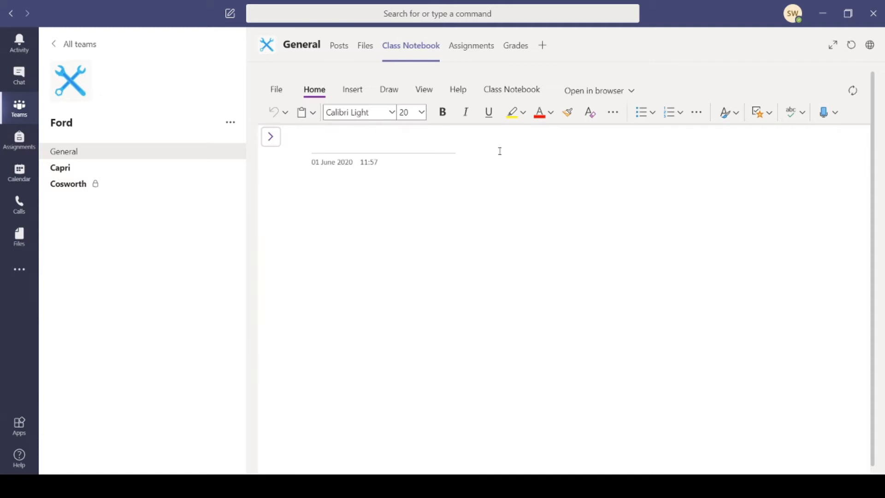
left_click(328, 136)
type("What \"mark\" a")
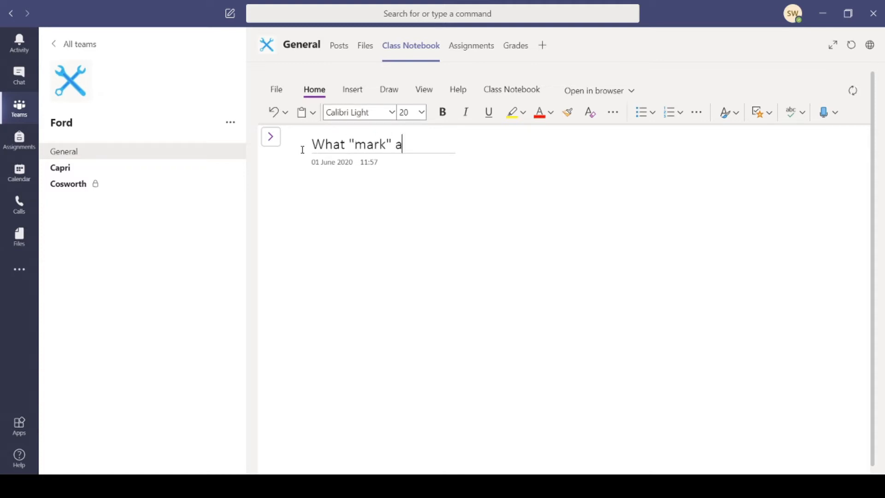
type("re they on now?")
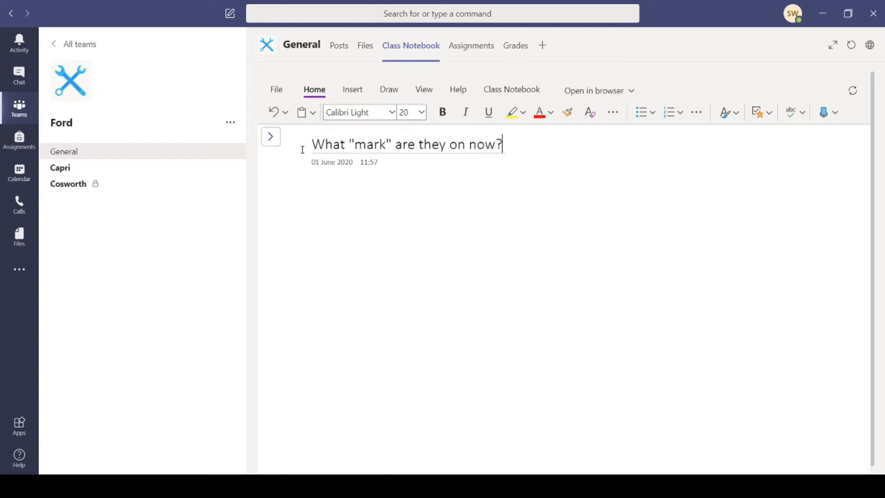
left_click(272, 138)
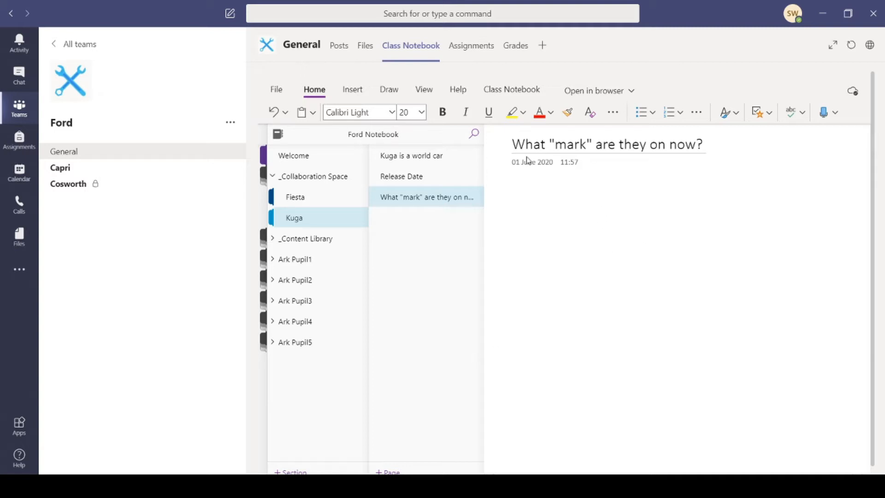
Insert the CCNA Cybersecurity Operations certificate PDF as a file printout in the body of the "What "mark" are they on now?" page.
left_click(361, 93)
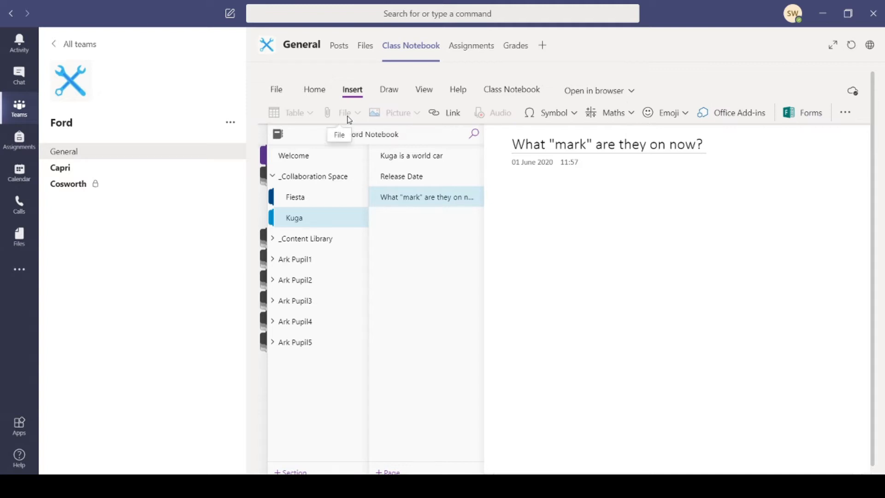
left_click(572, 220)
left_click(399, 196)
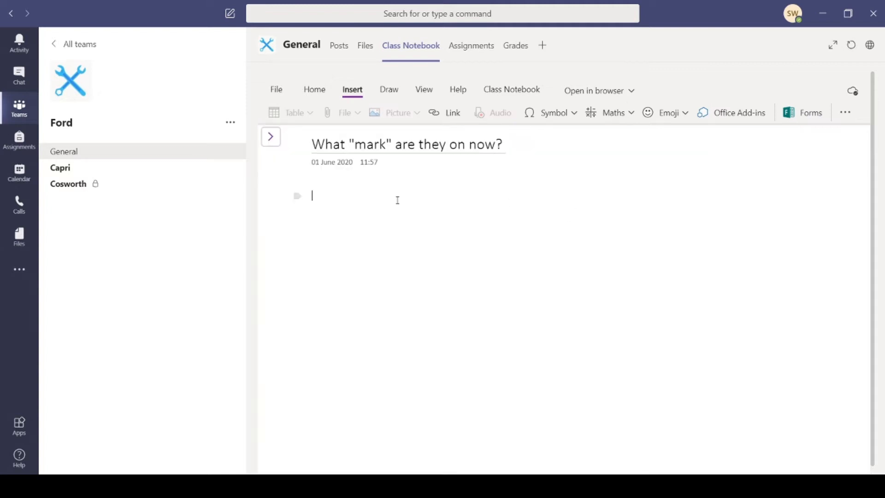
left_click(341, 115)
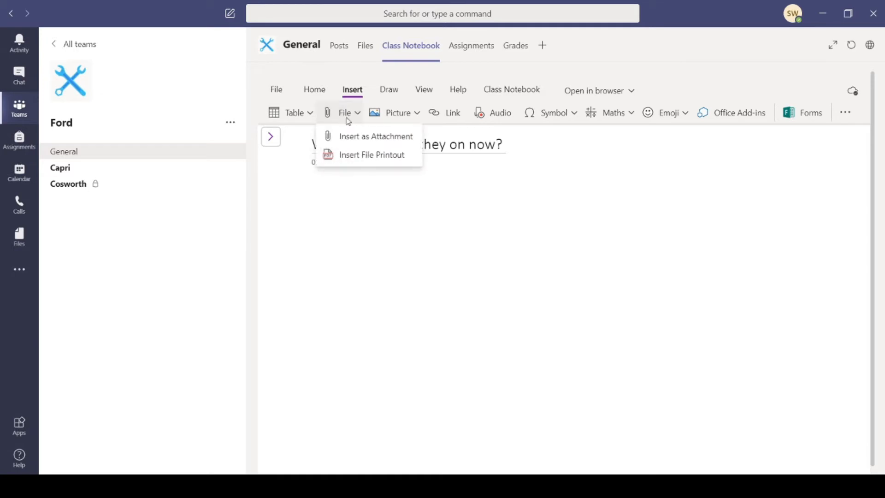
left_click(356, 155)
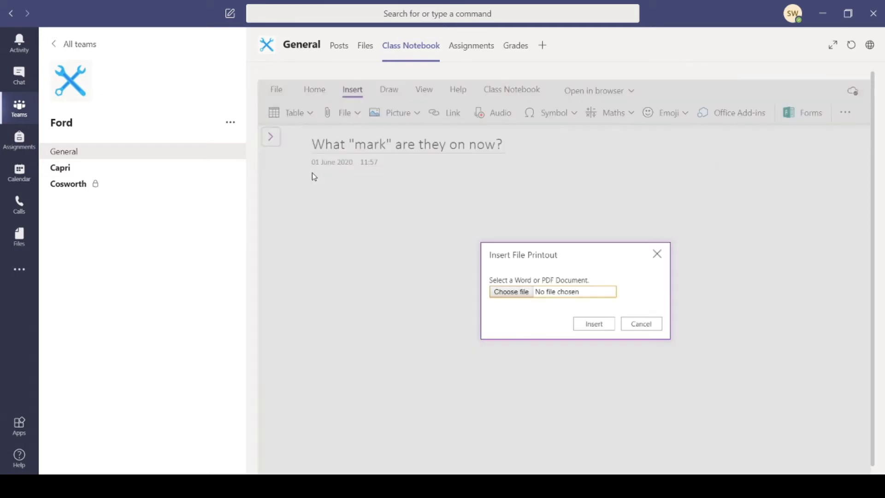
left_click(515, 293)
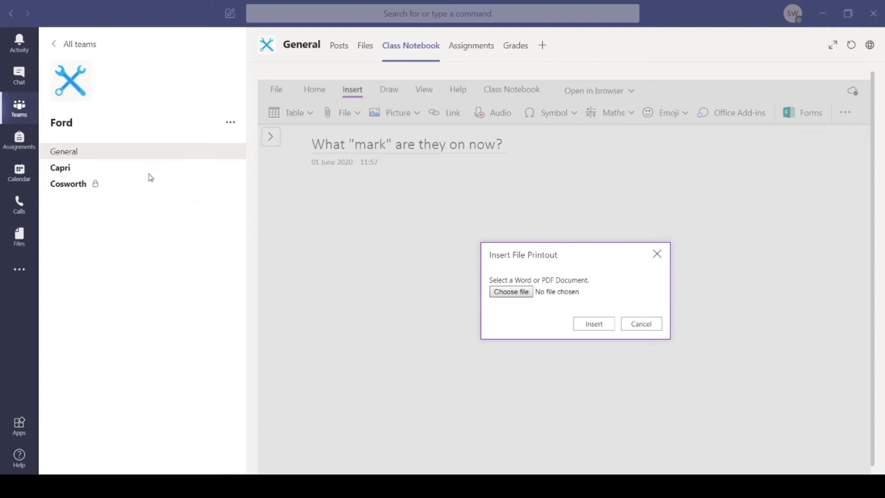
left_click(187, 198)
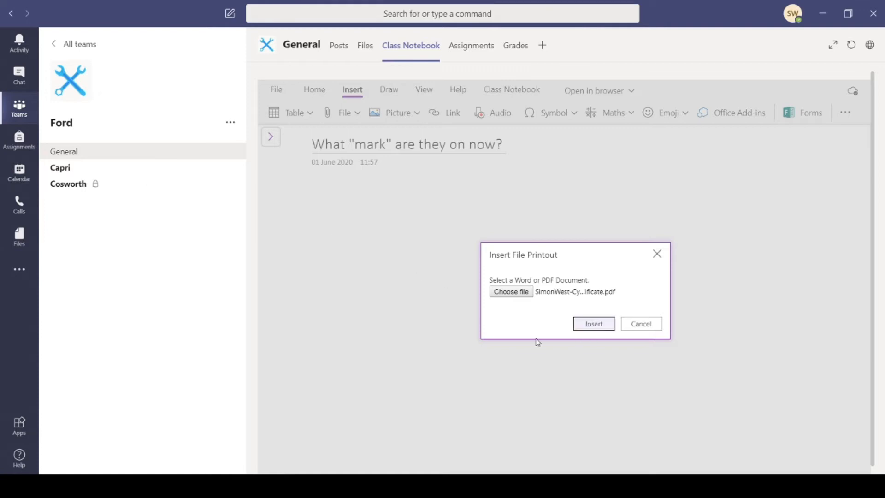
left_click(594, 330)
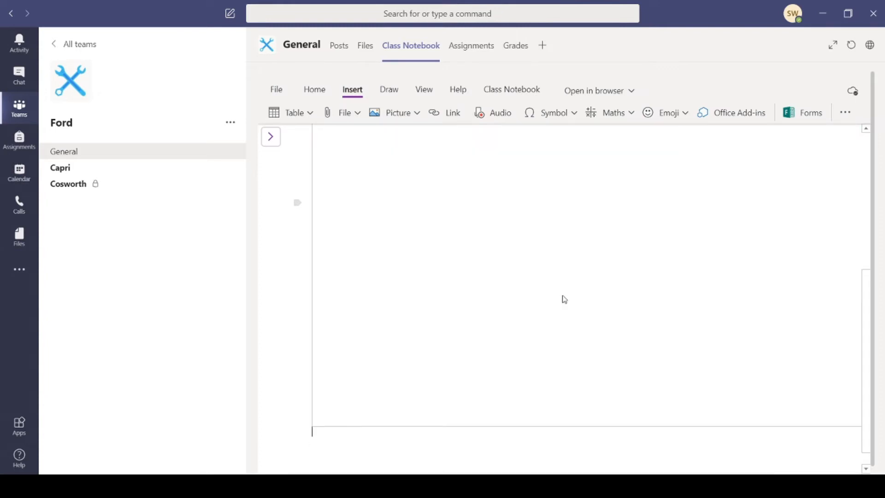
scroll(649, 229, "up", 5)
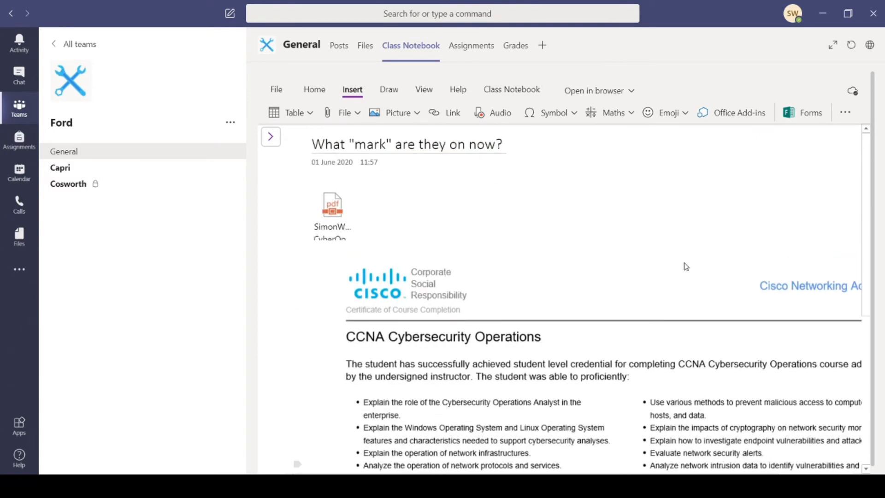
scroll(604, 338, "down", 5)
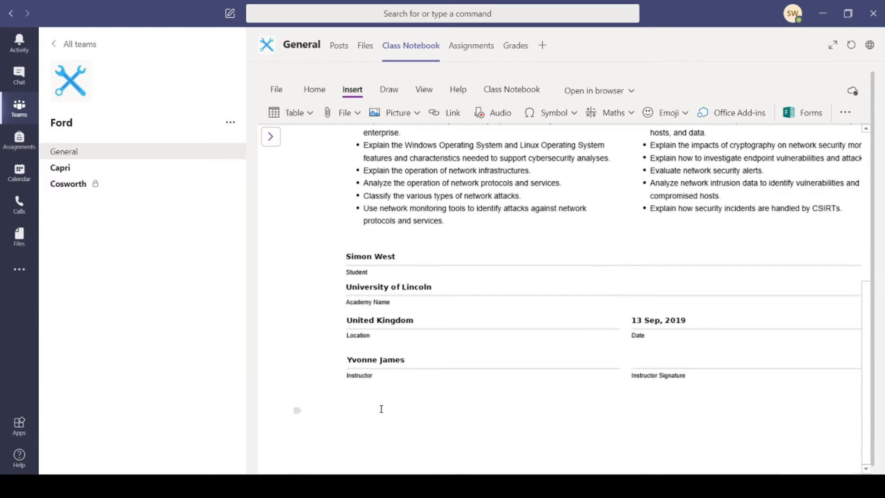
scroll(387, 409, "up", 1)
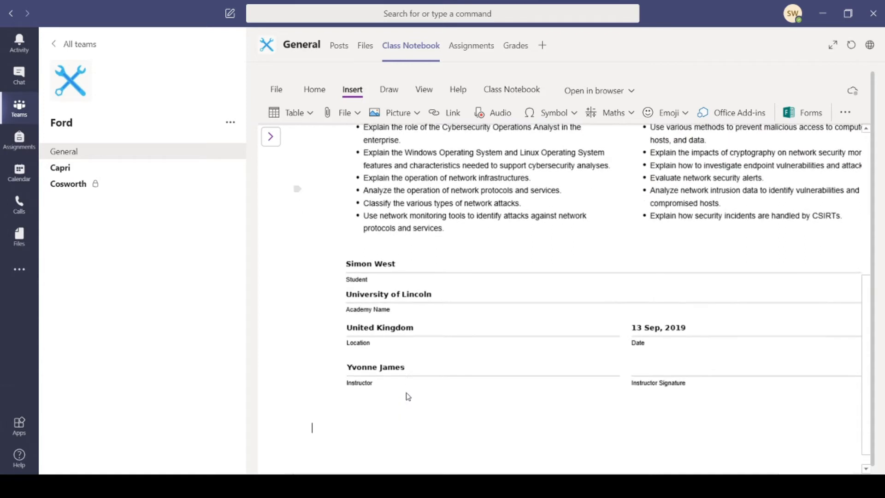
scroll(408, 397, "down", 2)
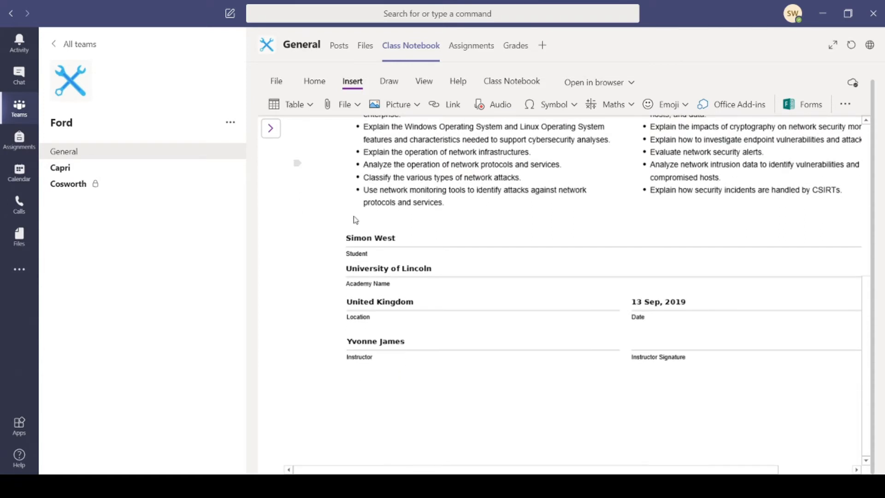
left_click(360, 112)
left_click(398, 113)
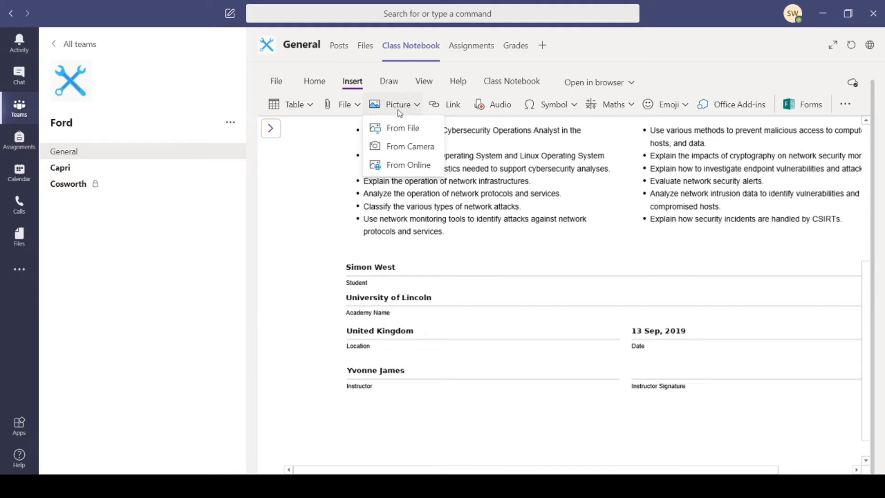
left_click(408, 131)
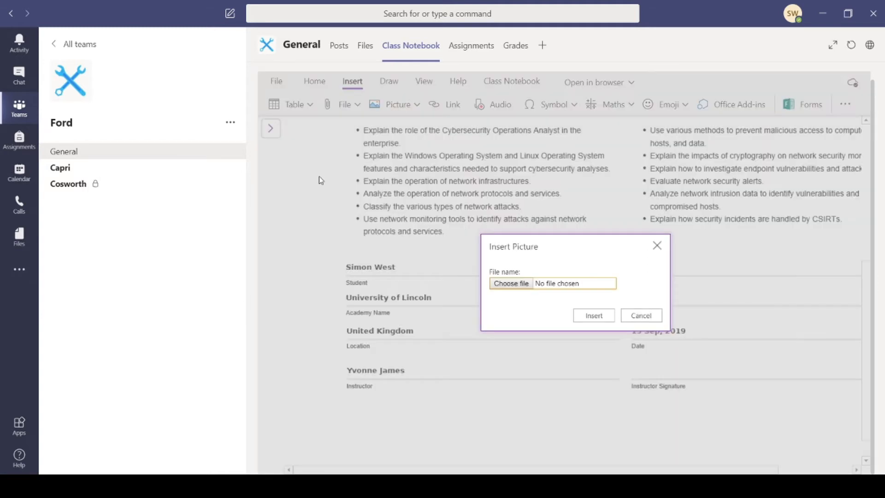
left_click(501, 284)
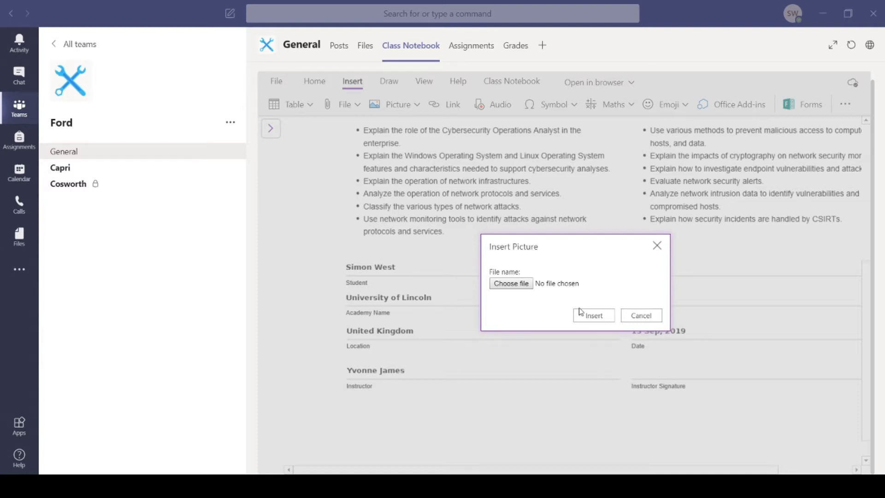
left_click(640, 316)
Search online pictures for "Kuga" and insert the rear-view photo of the dark grey car below the certificate printout.
left_click(399, 104)
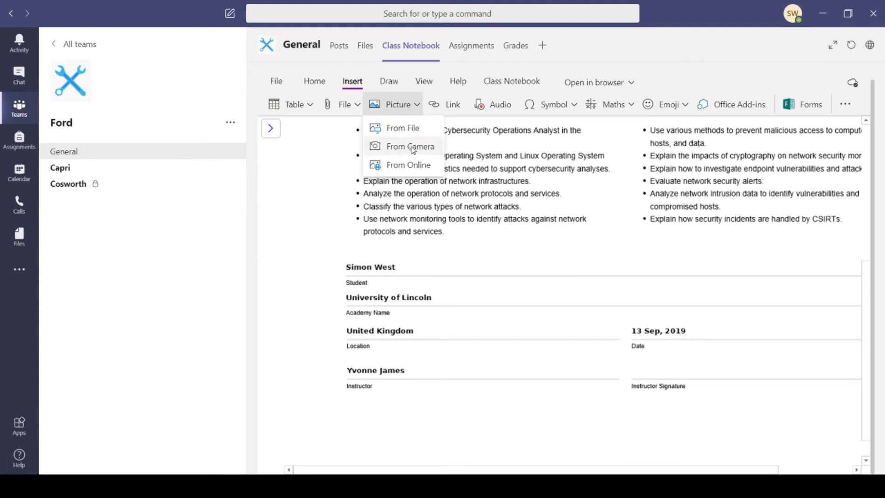
left_click(401, 165)
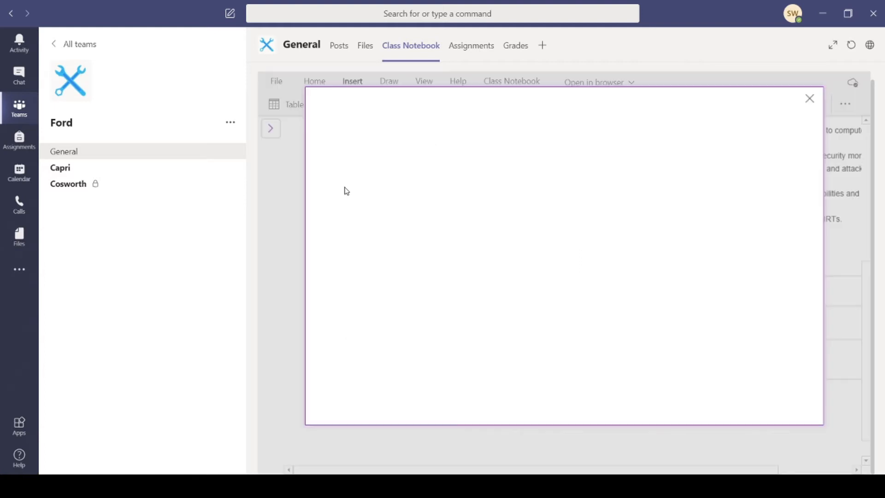
type("Kuga")
key("Return")
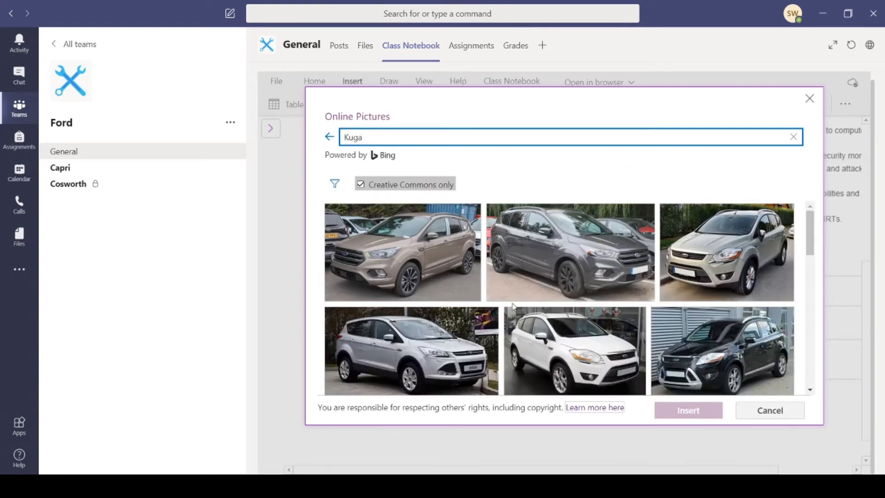
scroll(580, 381, "down", 3)
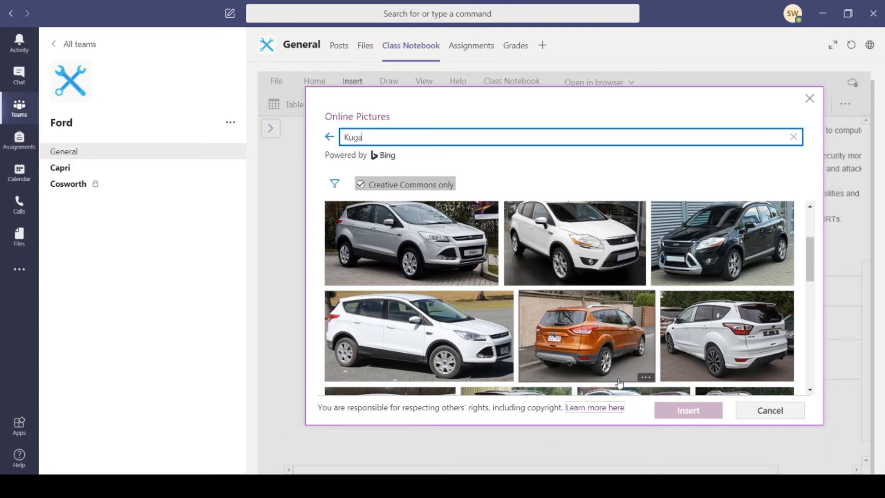
scroll(620, 383, "down", 3)
scroll(619, 383, "down", 2)
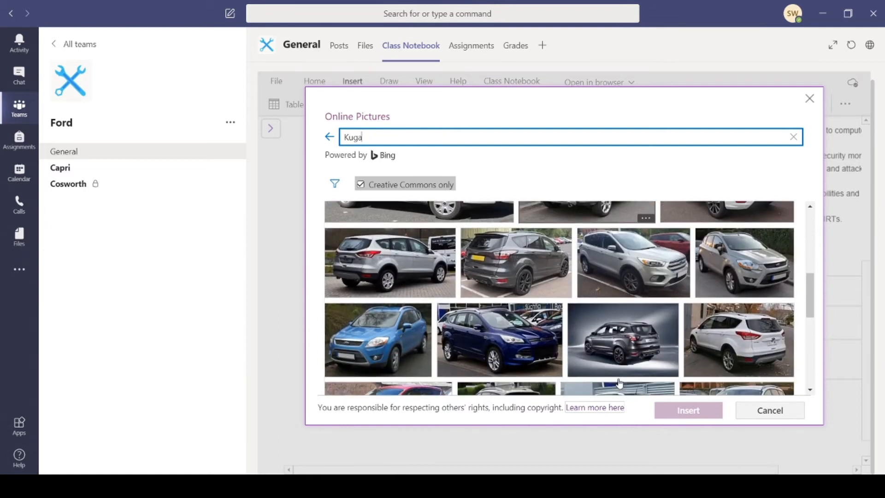
left_click(534, 259)
left_click(688, 410)
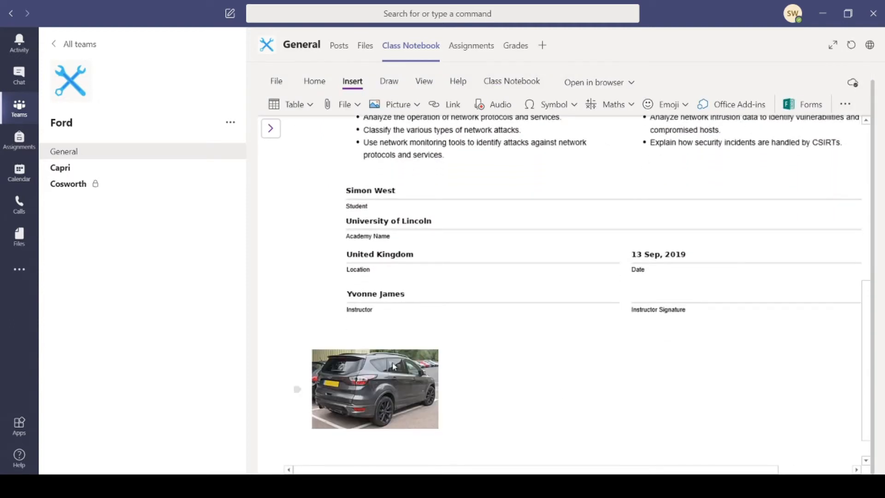
Enlarge the inserted Kuga photo proportionally to about twice its size.
left_click(349, 352)
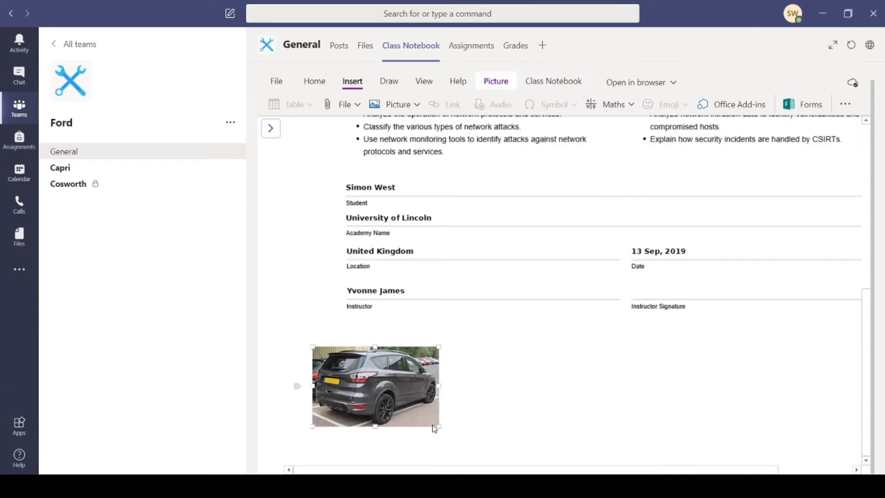
left_click_drag(440, 428, 578, 465)
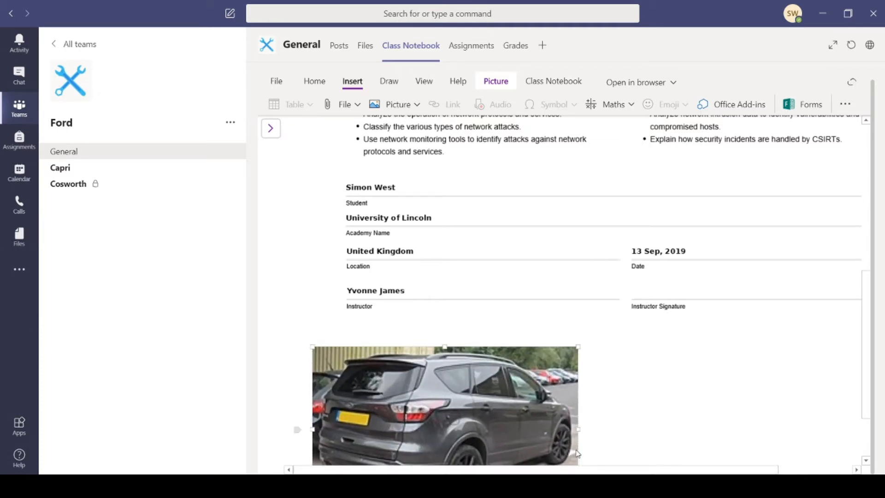
scroll(733, 410, "down", 2)
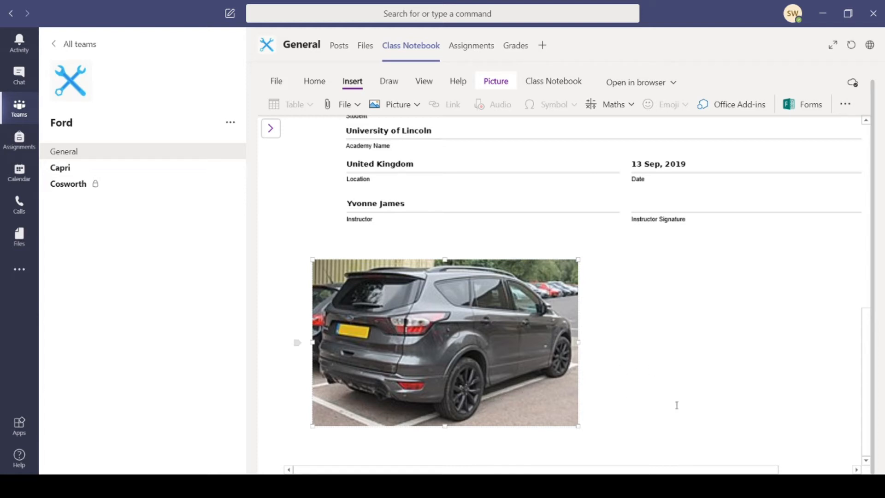
scroll(747, 397, "up", 5)
scroll(680, 330, "up", 4)
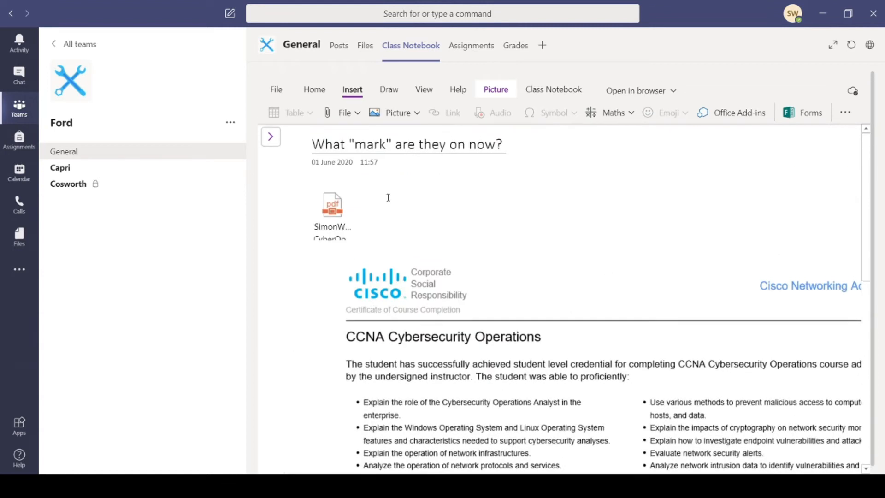
scroll(475, 296, "down", 9)
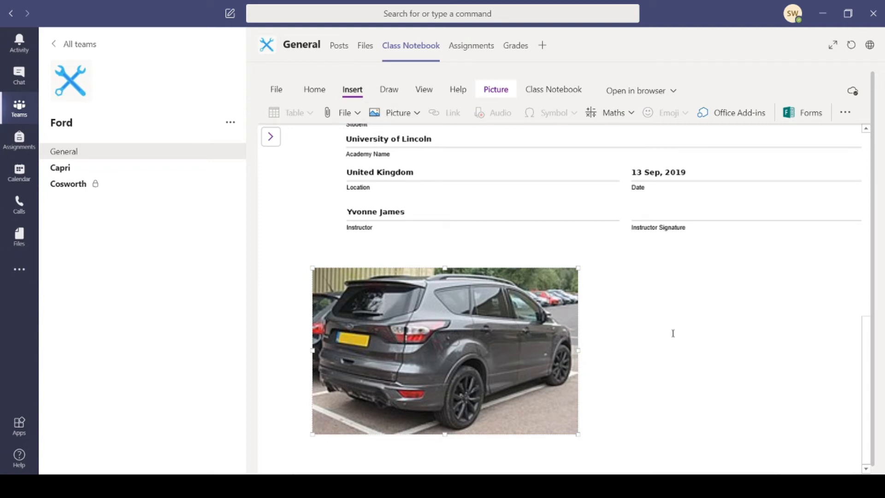
left_click(645, 334)
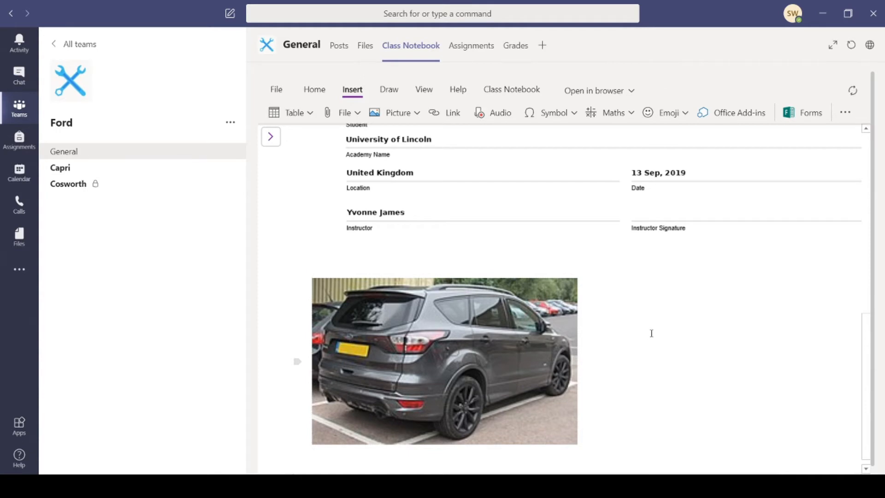
left_click(440, 116)
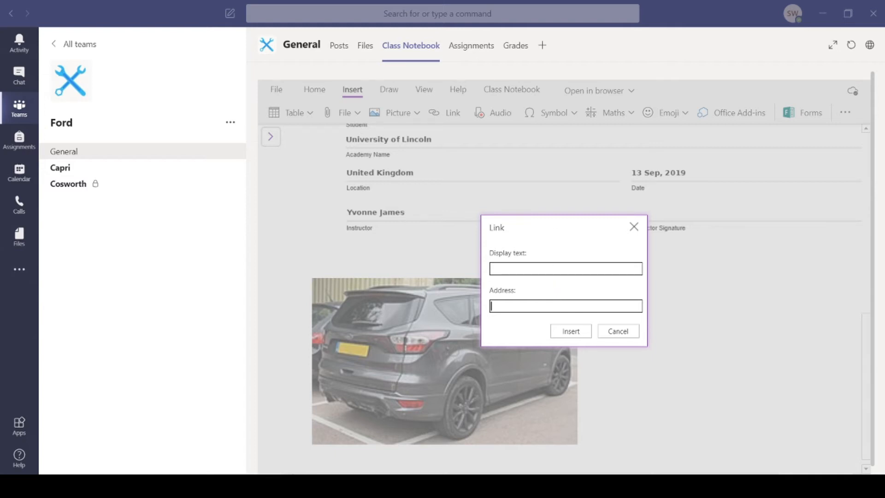
left_click(505, 268)
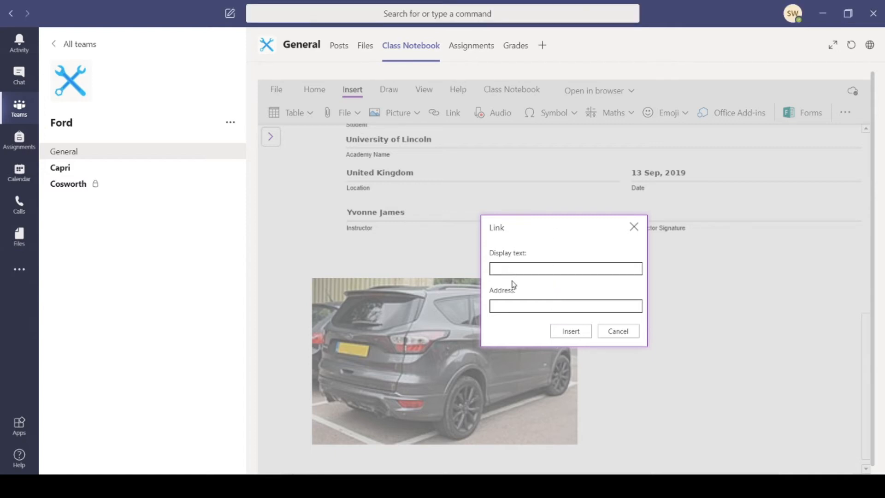
type("YouTube Kuga 2020")
type("https://youtu.be/B1FarmvH9Uc")
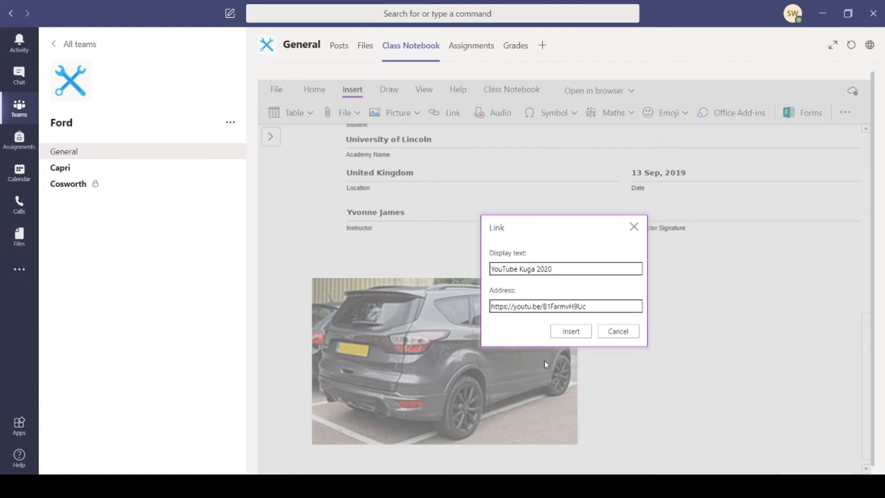
left_click(570, 331)
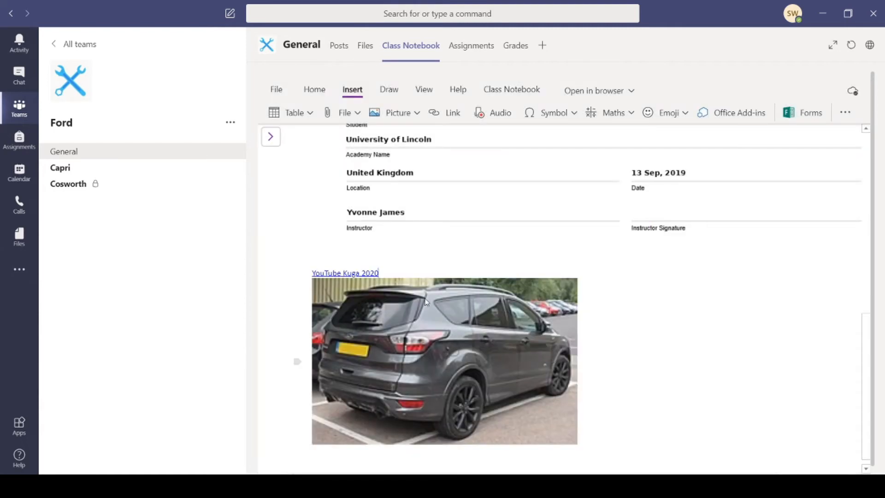
key("Return")
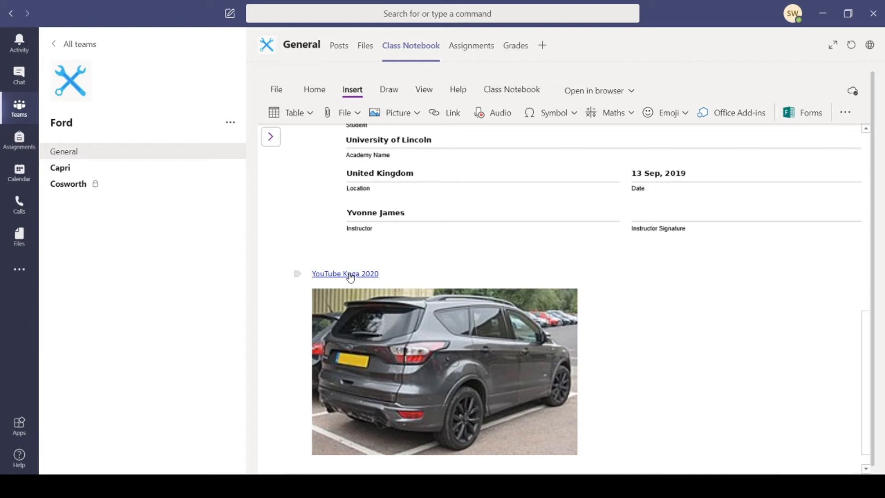
Try to insert an audio recording between the YouTube Kuga 2020 link and the Kuga photo.
scroll(616, 348, "down", 1)
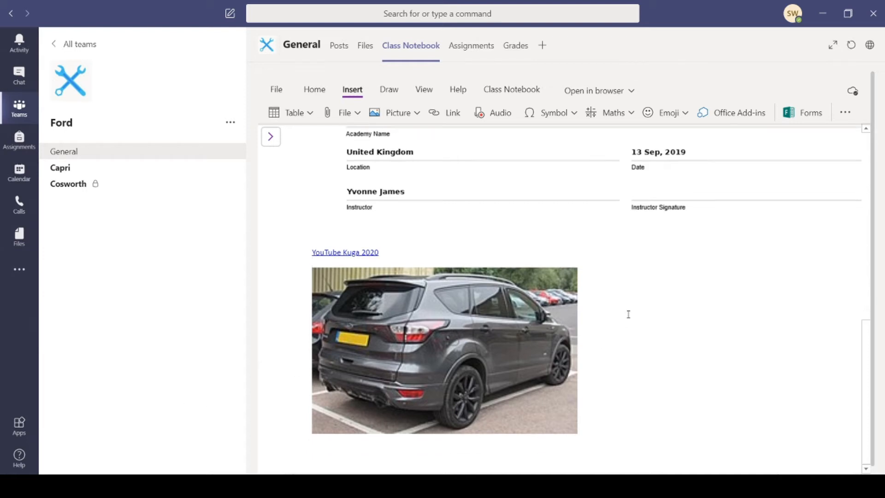
scroll(627, 313, "up", 6)
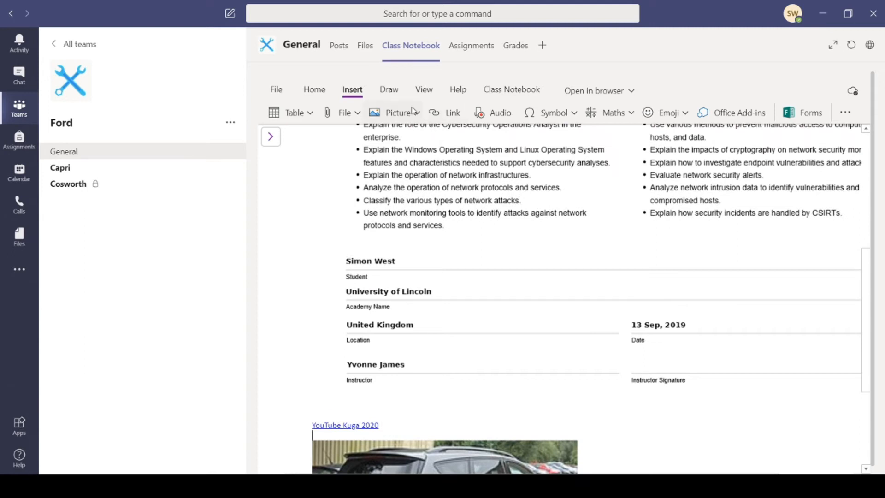
left_click(413, 111)
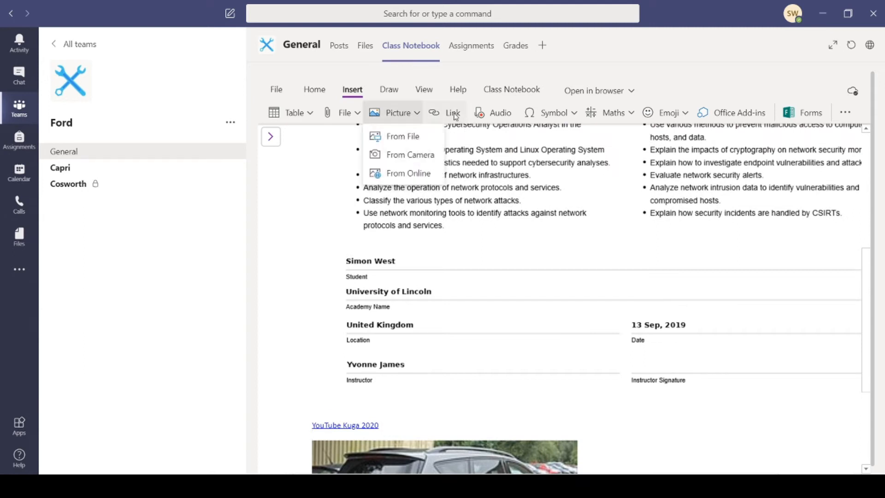
left_click(492, 115)
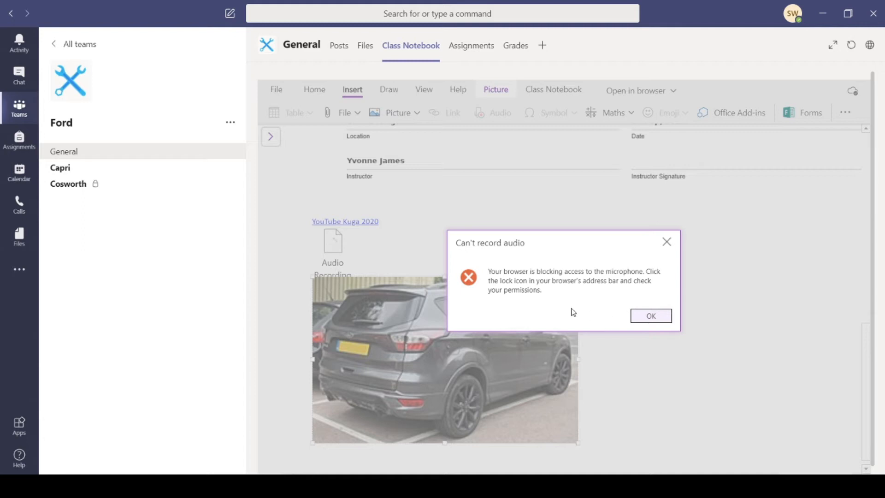
left_click(651, 316)
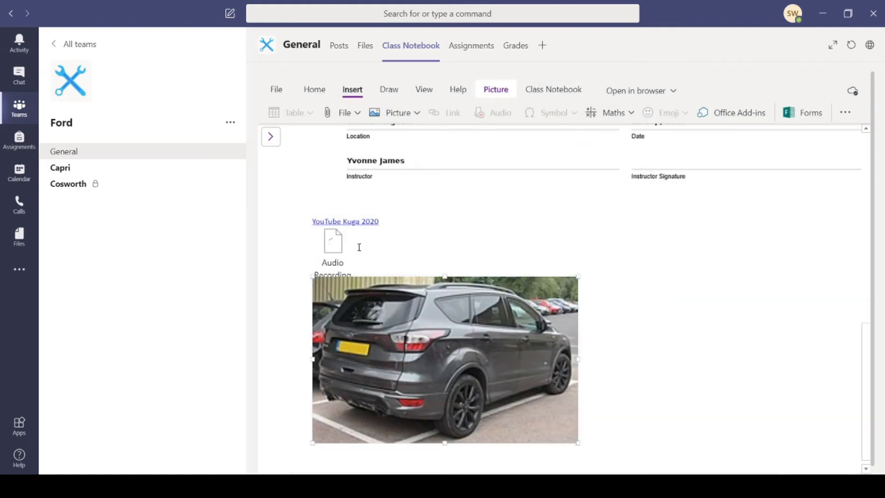
left_click(593, 239)
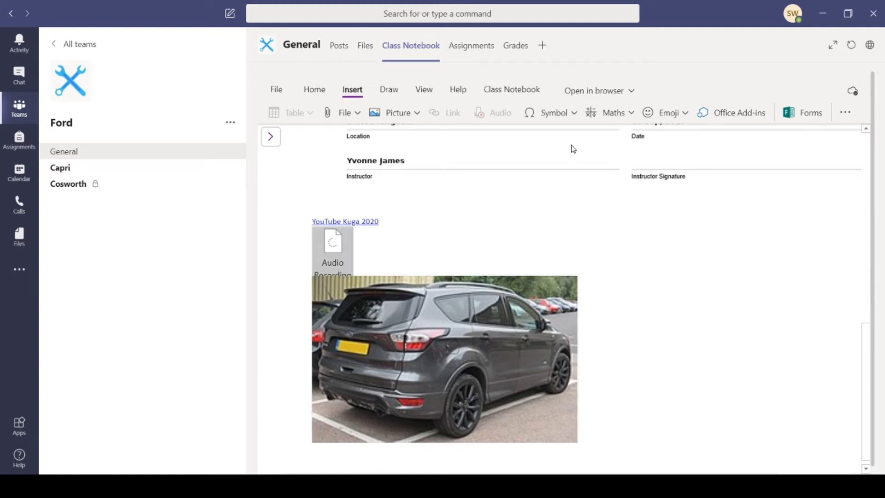
Open the sticker collection and choose the Teamsquatch set at the end of the category list.
left_click(575, 114)
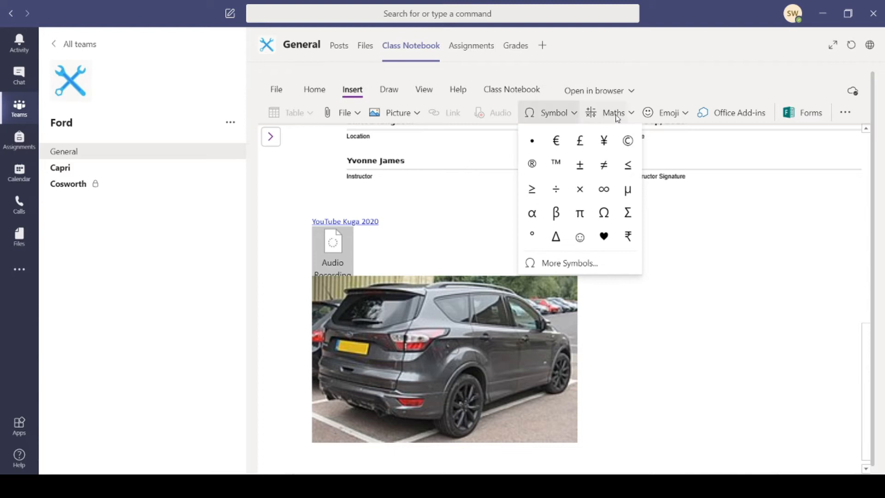
left_click(843, 114)
left_click(819, 152)
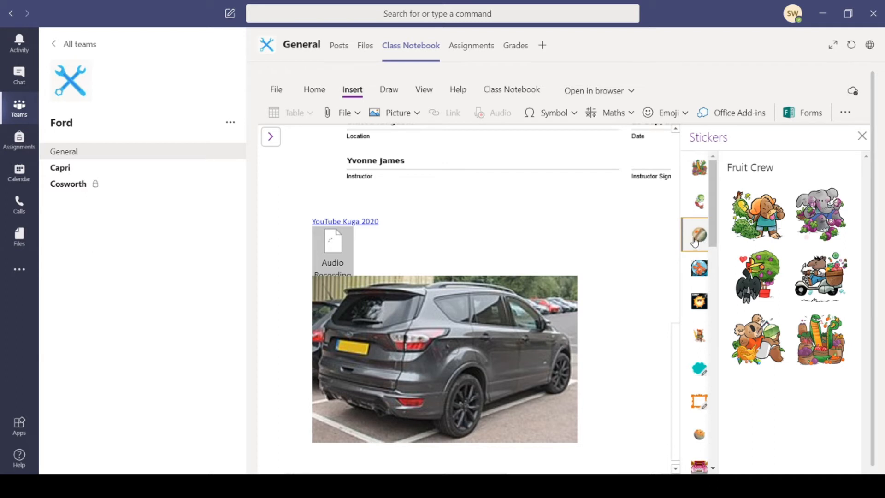
scroll(748, 460, "down", 1)
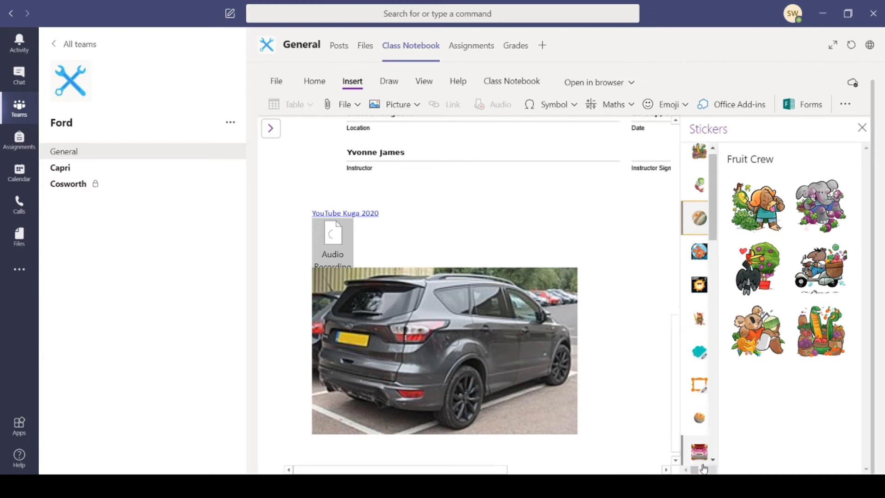
scroll(703, 467, "down", 8)
scroll(704, 465, "down", 6)
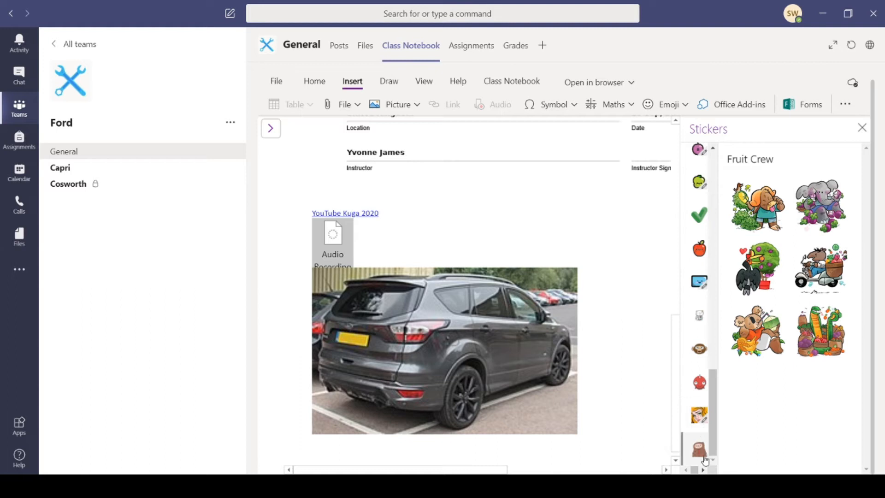
left_click(704, 452)
left_click(700, 452)
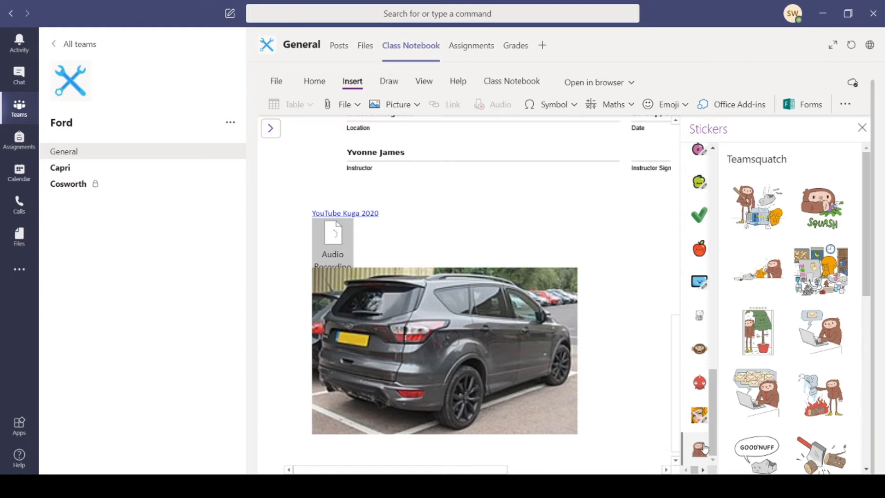
Insert the Teamsquatch sticker of the creature at a laptop beside a night-time window below the YouTube link, and close the sticker collection.
scroll(834, 406, "down", 3)
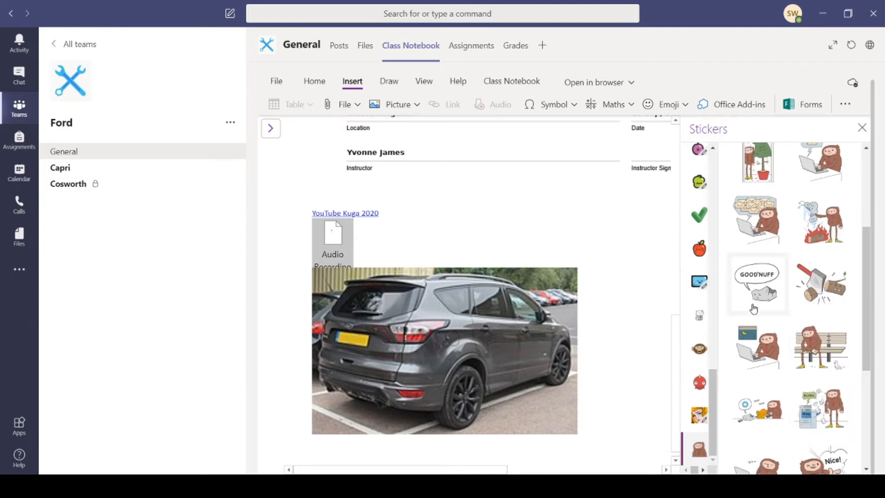
left_click(772, 364)
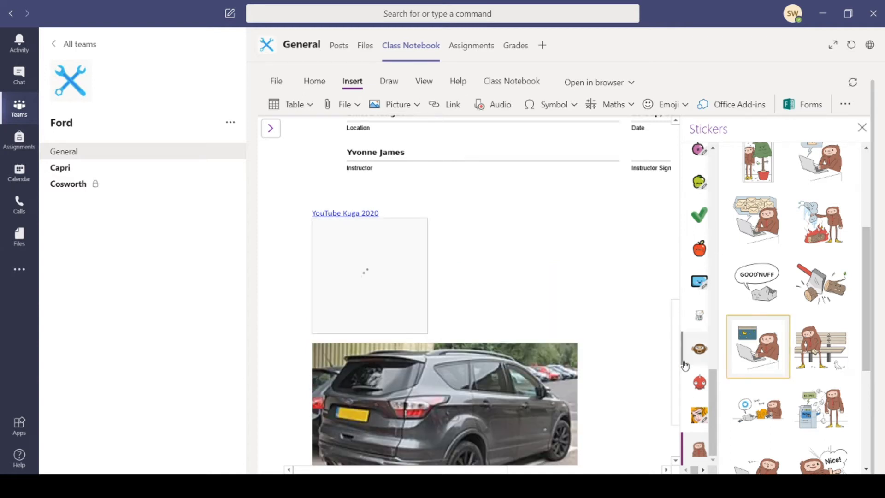
scroll(583, 322, "down", 2)
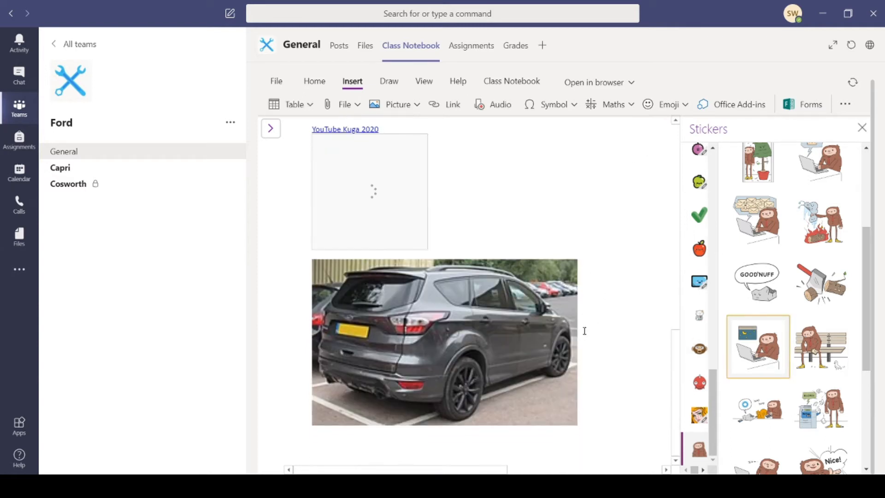
scroll(573, 320, "up", 8)
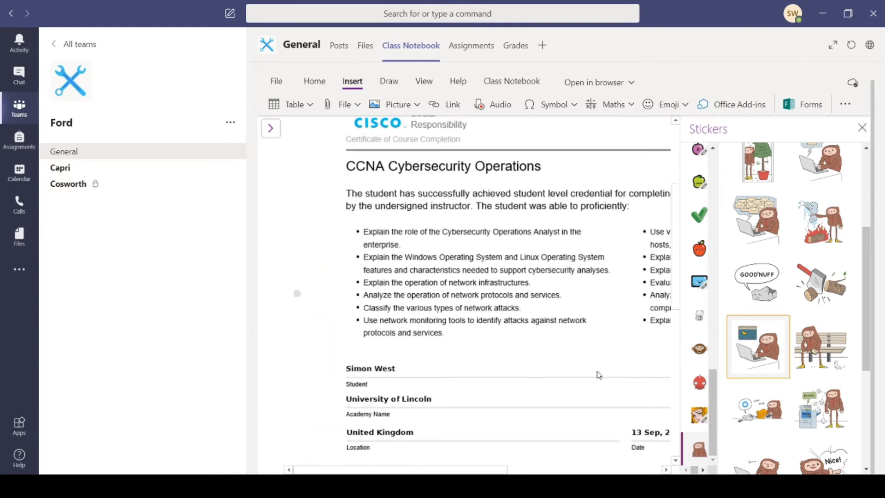
scroll(597, 369, "down", 6)
left_click(864, 127)
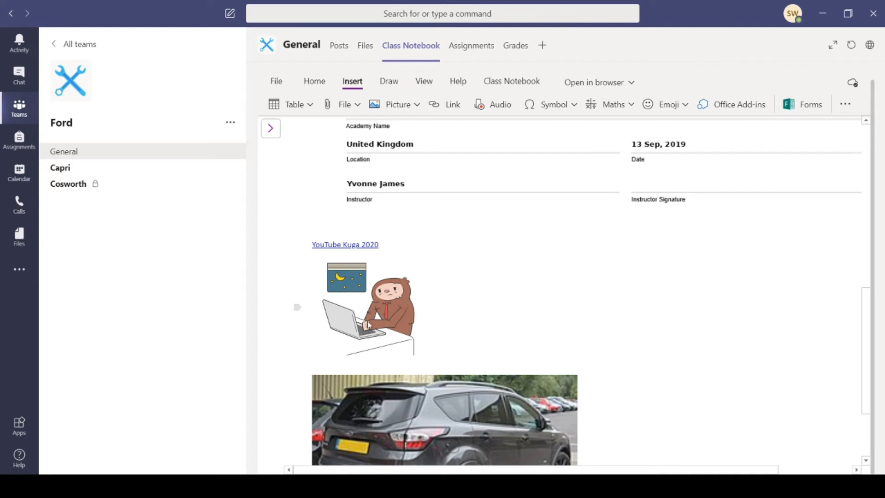
scroll(424, 313, "down", 1)
scroll(424, 312, "down", 2)
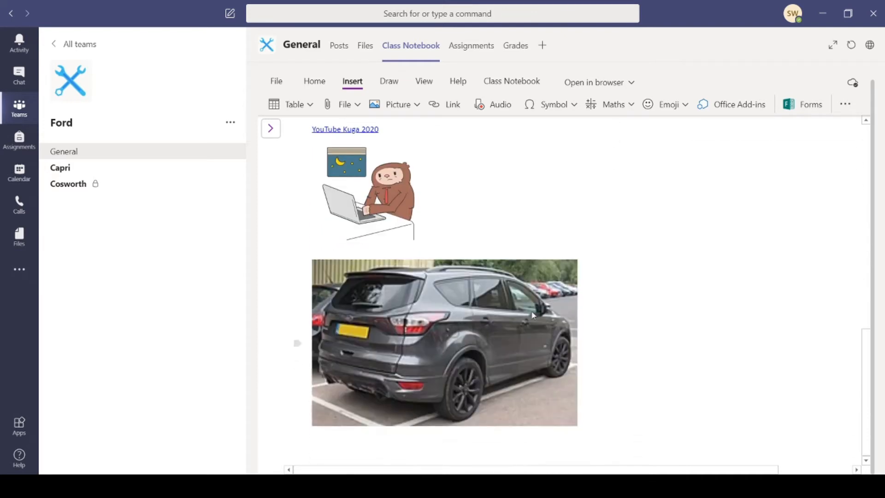
scroll(531, 311, "up", 4)
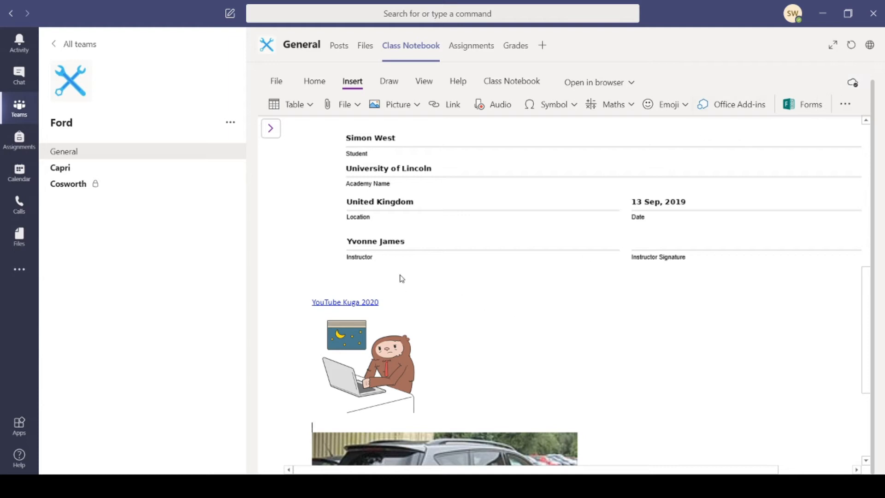
scroll(520, 302, "down", 3)
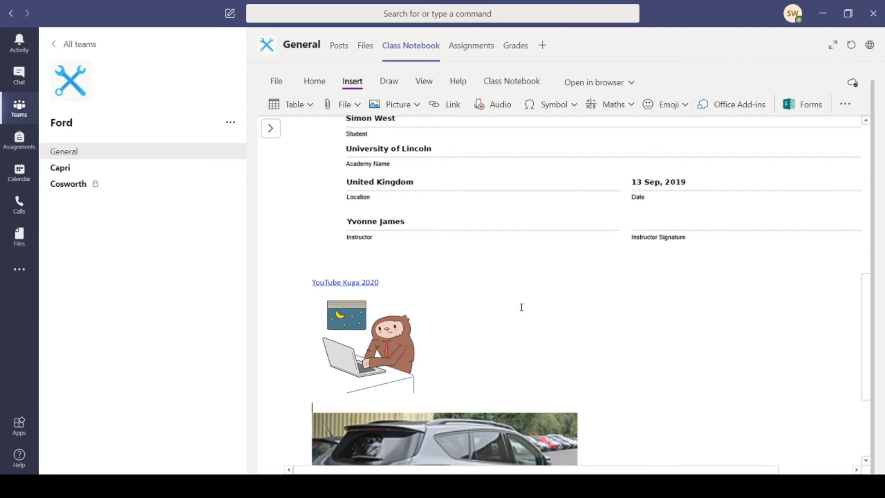
scroll(520, 308, "up", 3)
scroll(519, 311, "up", 10)
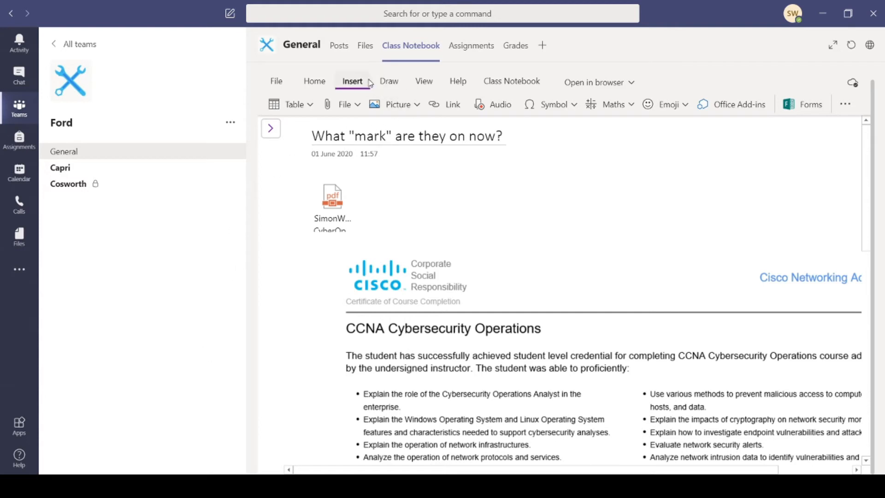
Set up the drawing pen with red ink and the third-thickest line width.
left_click(387, 81)
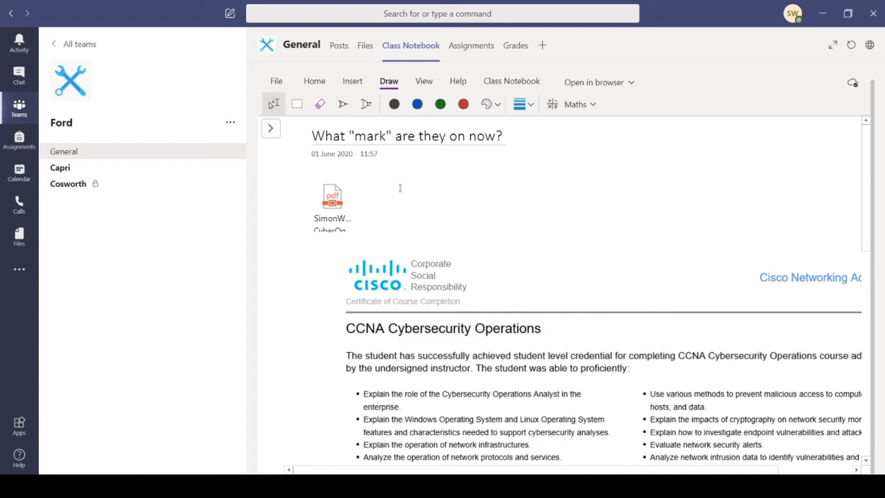
scroll(452, 244, "down", 5)
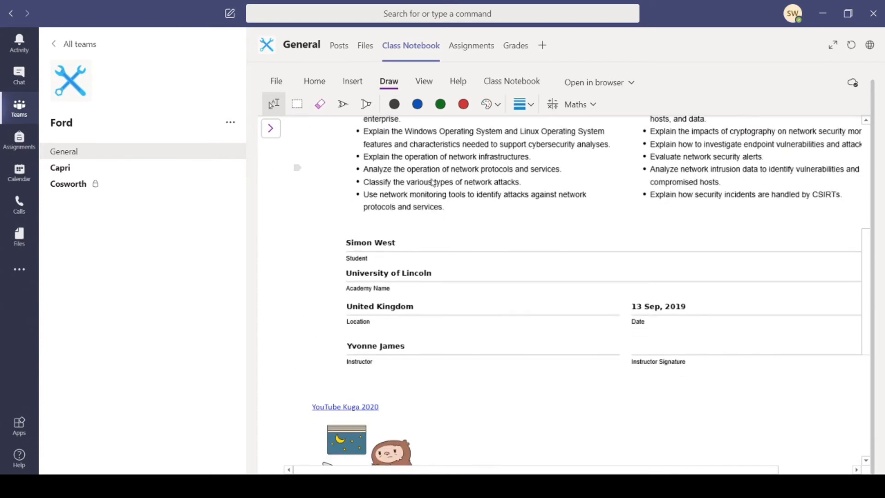
scroll(507, 163, "up", 4)
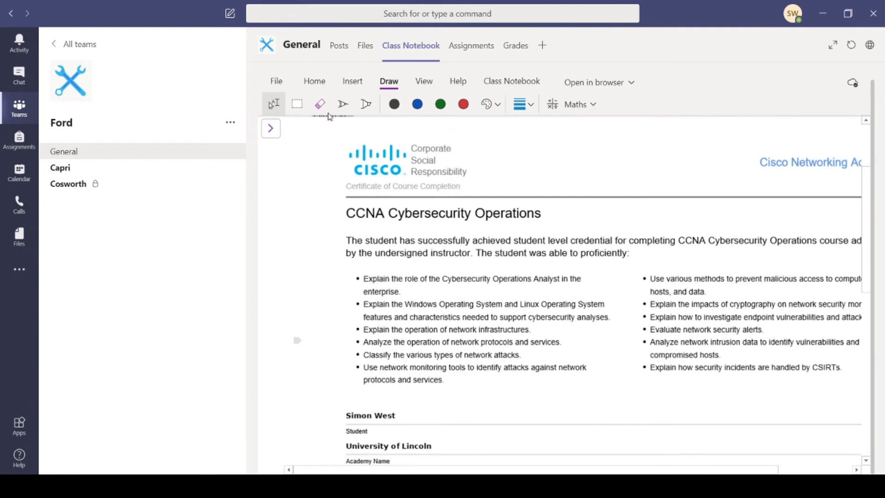
left_click(343, 109)
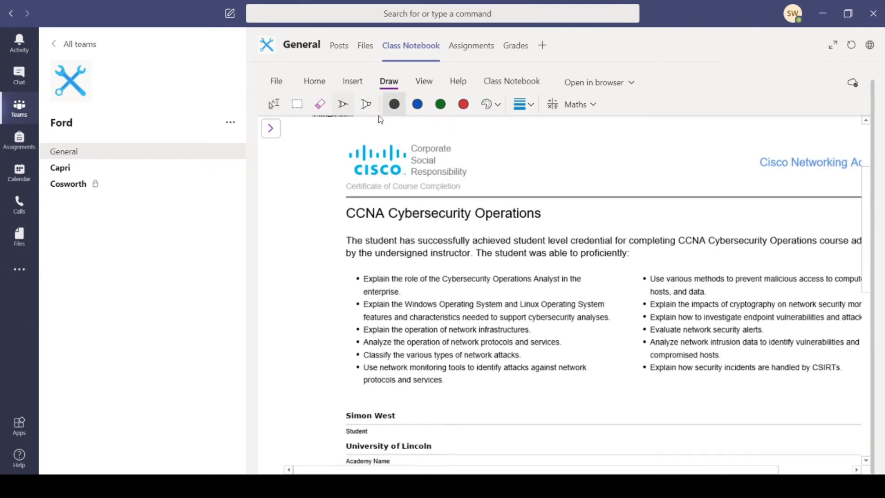
left_click(463, 108)
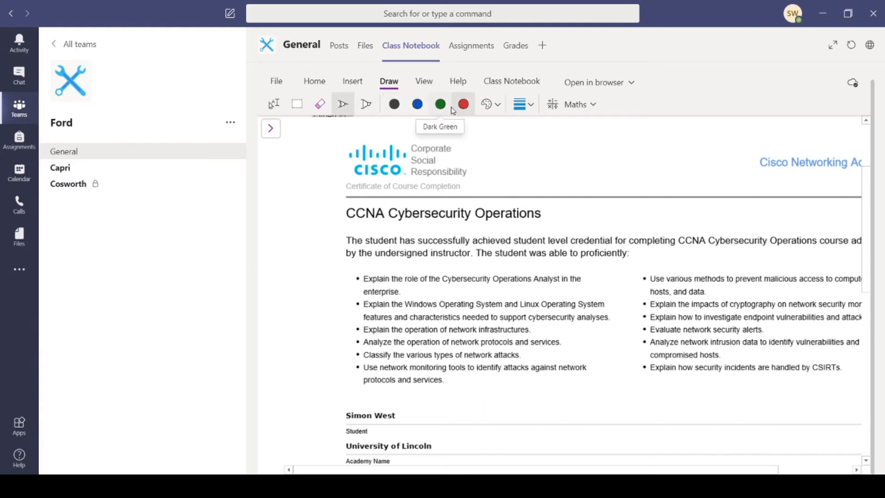
left_click(500, 106)
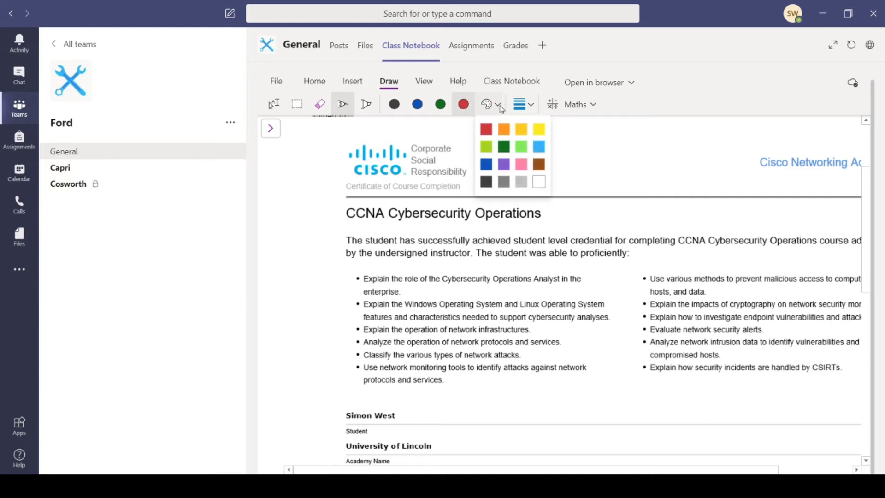
left_click(500, 106)
left_click(524, 105)
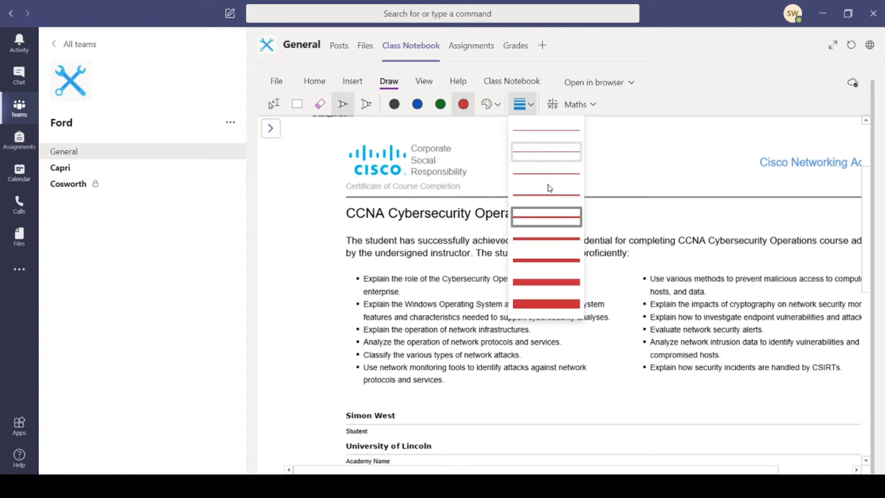
left_click(533, 260)
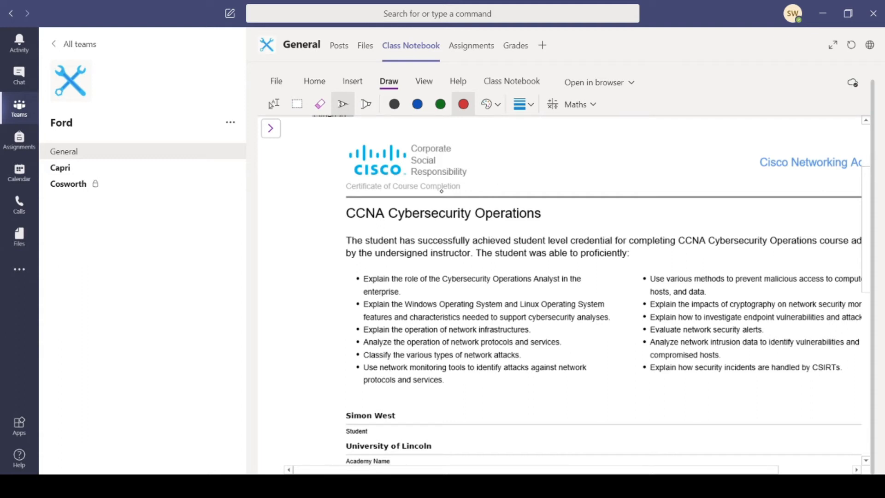
Draw a red house with a pitched roof, four windows and a front door with a knob in the blank area beside the Kuga photo.
scroll(500, 210, "down", 10)
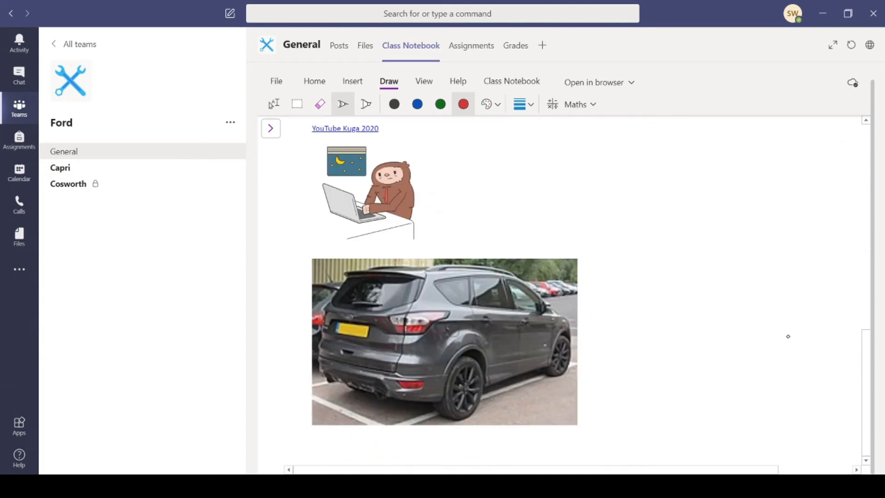
mouse_move(660, 276)
left_mouse_down()
mouse_move(659, 387)
mouse_move(783, 395)
mouse_move(796, 311)
mouse_move(745, 257)
mouse_move(654, 273)
mouse_move(671, 235)
mouse_move(714, 186)
mouse_move(790, 263)
left_mouse_up()
mouse_move(670, 277)
left_mouse_down()
mouse_move(671, 292)
mouse_move(693, 307)
mouse_move(706, 280)
mouse_move(661, 280)
left_mouse_up()
mouse_move(756, 278)
left_mouse_down()
mouse_move(755, 299)
mouse_move(769, 307)
mouse_move(785, 282)
mouse_move(752, 277)
left_mouse_up()
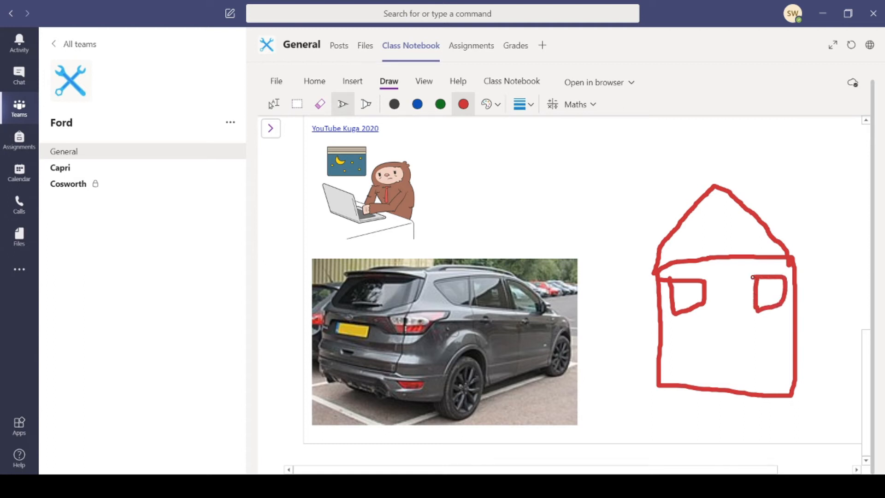
mouse_move(677, 341)
left_mouse_down()
mouse_move(682, 369)
mouse_move(708, 344)
mouse_move(679, 340)
left_mouse_up()
mouse_move(750, 342)
left_mouse_down()
mouse_move(752, 362)
mouse_move(788, 367)
mouse_move(758, 343)
left_mouse_up()
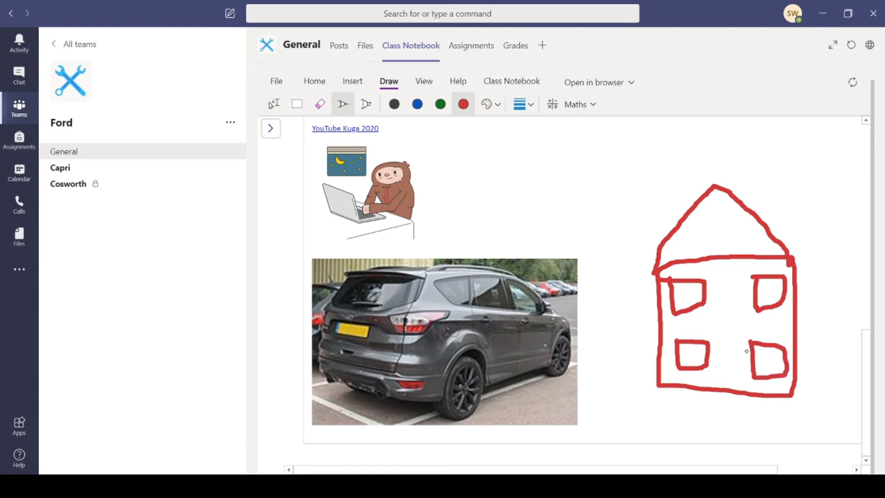
mouse_move(719, 389)
left_mouse_down()
mouse_move(723, 346)
mouse_move(738, 344)
mouse_move(742, 387)
left_mouse_up()
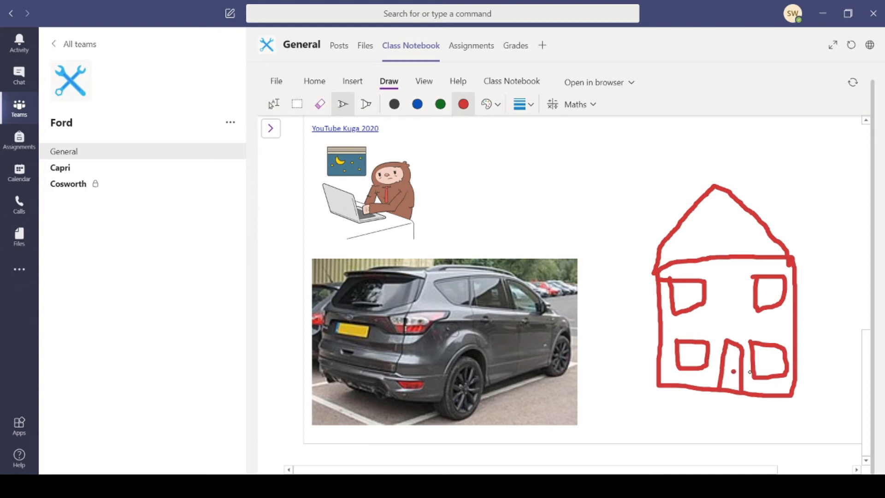
Add a chimney with a wavy trail of smoke to the left slope of the red house's roof.
mouse_move(690, 217)
left_mouse_down()
mouse_move(666, 187)
mouse_move(670, 226)
left_mouse_up()
mouse_move(676, 185)
left_mouse_down()
mouse_move(659, 147)
mouse_move(628, 130)
mouse_move(634, 120)
left_mouse_up()
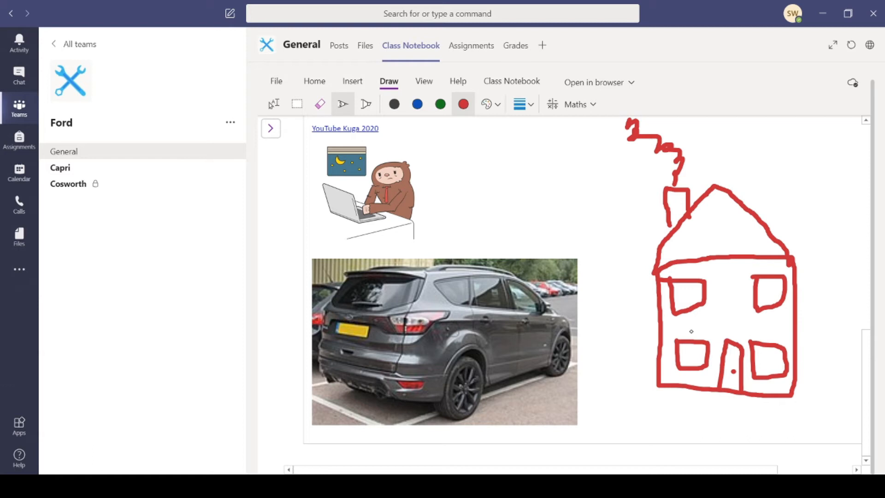
scroll(668, 325, "up", 1)
scroll(664, 328, "down", 1)
scroll(686, 287, "up", 1)
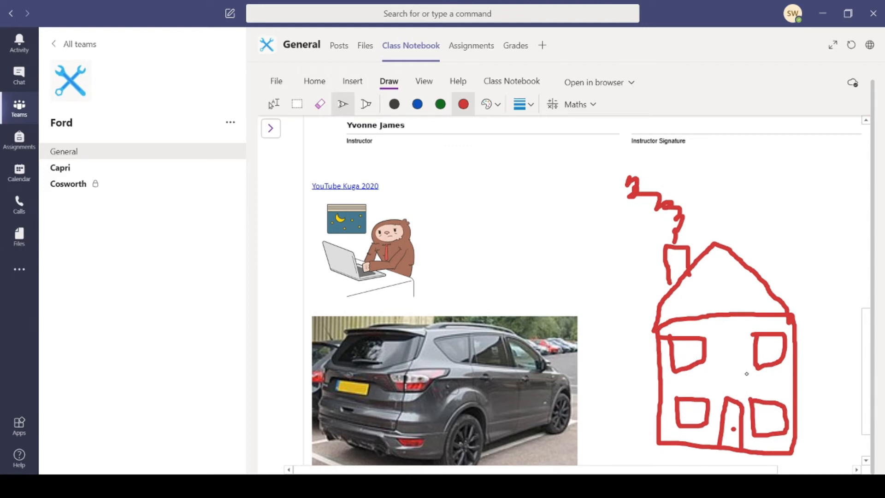
scroll(575, 326, "down", 1)
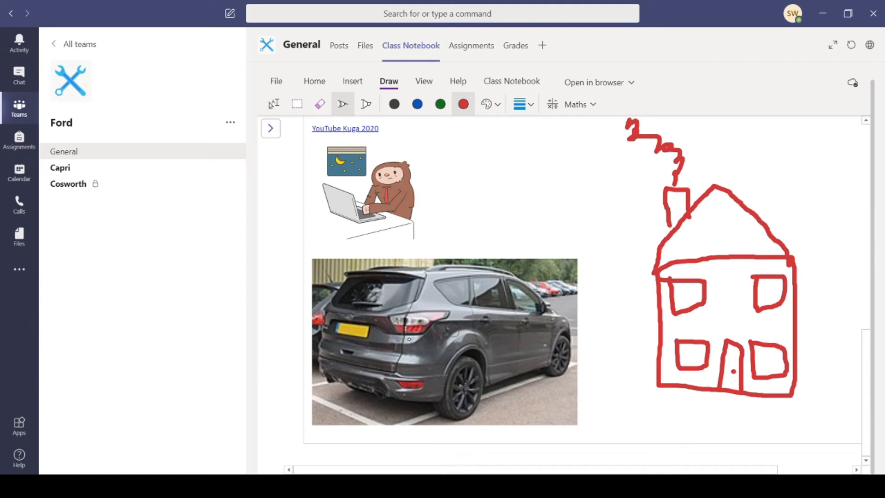
Draw a red arrow pointing to the rear spoiler in the Kuga photo and circle the spoiler.
left_click_drag(425, 281, 625, 428)
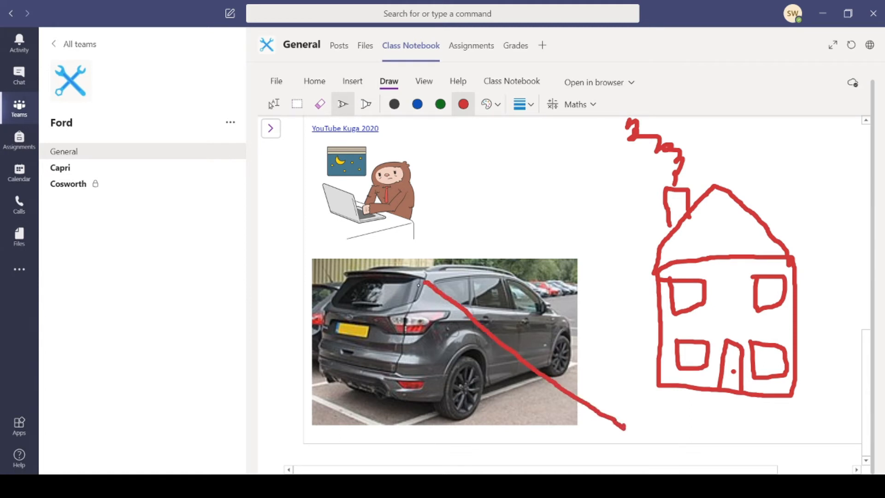
mouse_move(424, 286)
left_mouse_down()
mouse_move(422, 304)
mouse_move(424, 280)
mouse_move(447, 271)
mouse_move(333, 262)
mouse_move(343, 294)
mouse_move(414, 290)
mouse_move(428, 270)
left_mouse_up()
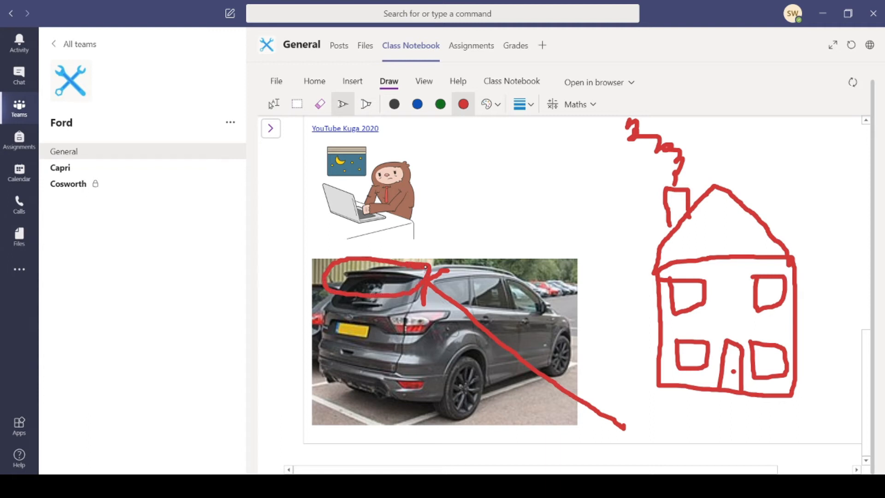
left_click(273, 103)
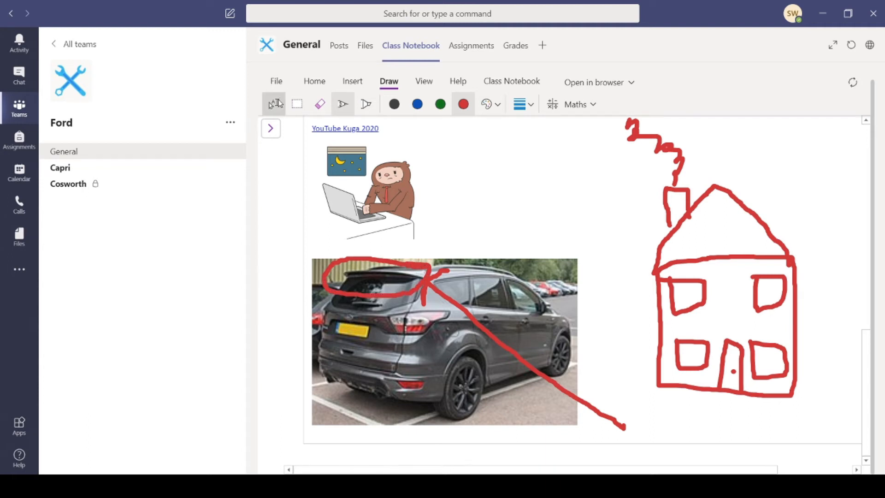
Add the text note "Look at the spolier" below the house drawing and move it to the tail of the red arrow.
left_click(651, 452)
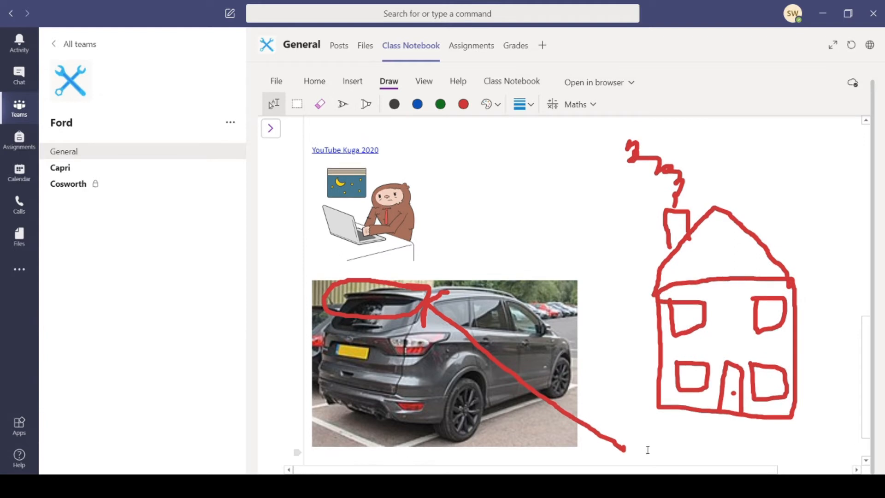
scroll(648, 450, "down", 1)
left_click(646, 449)
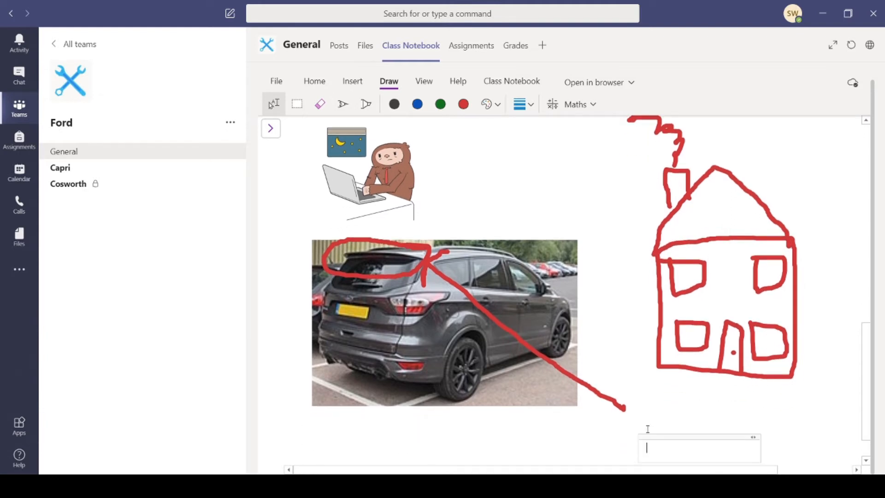
type("Look at t")
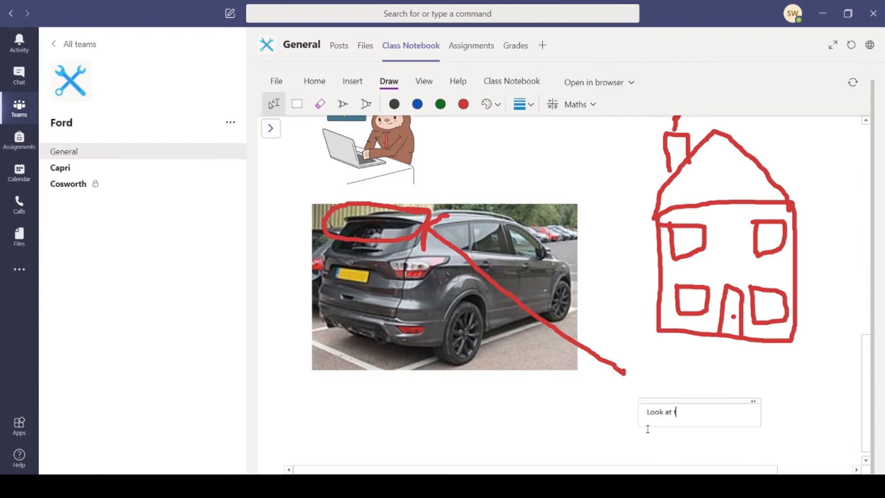
type("he spolier")
left_click(401, 415)
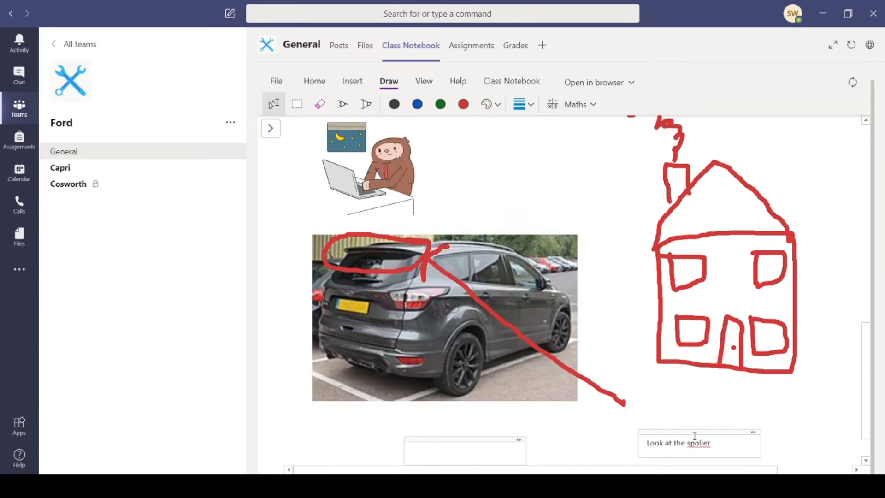
left_click_drag(695, 431, 650, 397)
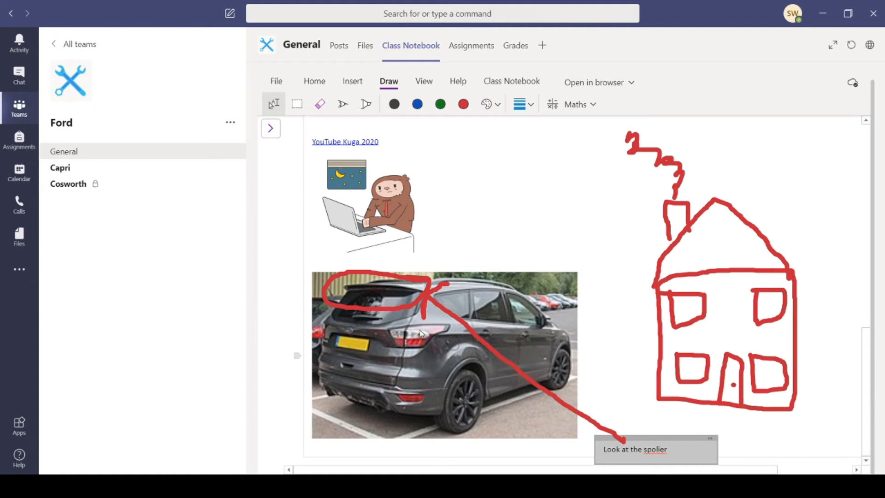
Underline the certificate printout's "CCNA Cybersecurity Operations" heading with the red pen.
scroll(410, 333, "up", 10)
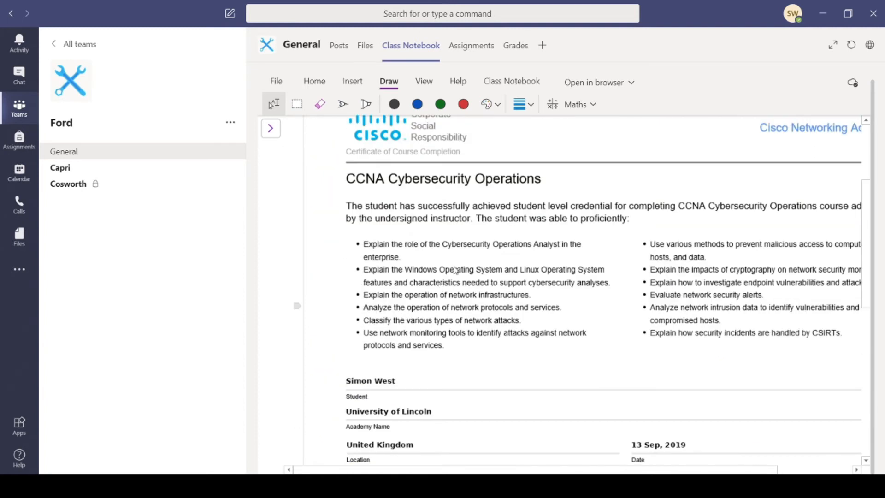
left_click(546, 306)
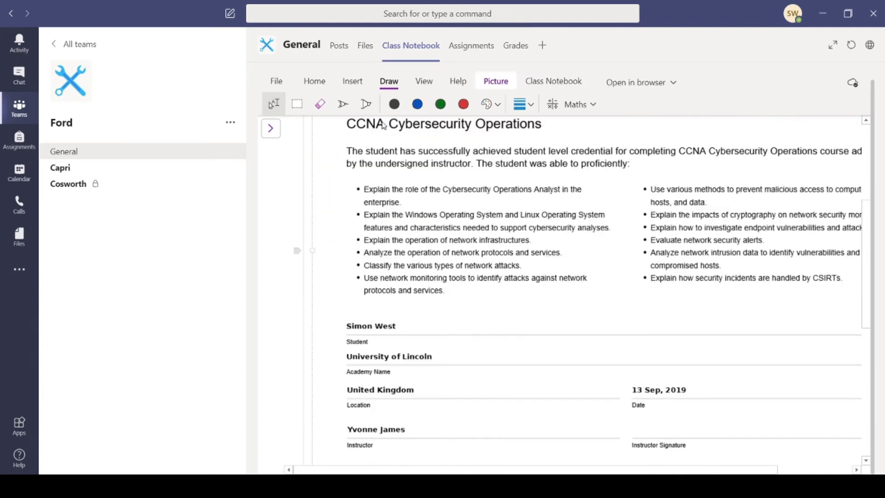
left_click(344, 105)
mouse_move(551, 138)
left_mouse_down()
mouse_move(391, 130)
mouse_move(343, 136)
left_mouse_up()
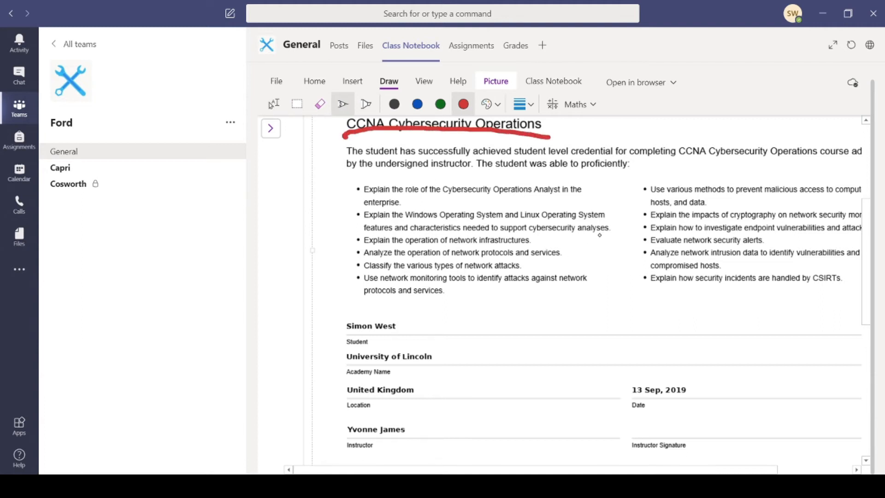
Draw a large red cross over the PDF attachment icon above the certificate printout.
scroll(600, 235, "up", 5)
left_click_drag(303, 175, 380, 237)
left_click_drag(368, 183, 320, 236)
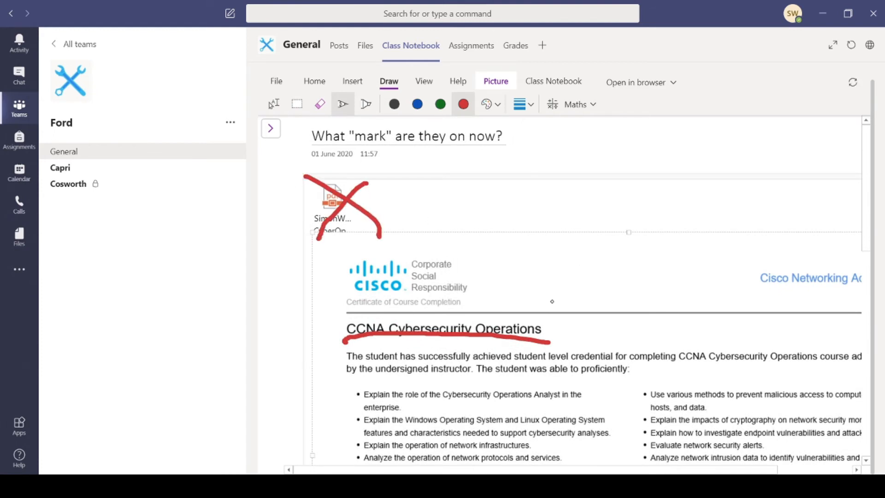
scroll(597, 332, "down", 5)
scroll(597, 332, "down", 7)
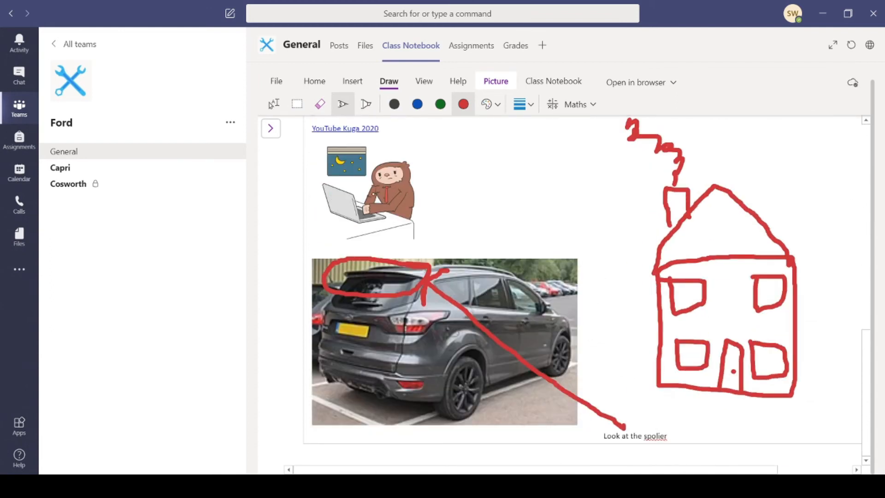
scroll(433, 218, "up", 13)
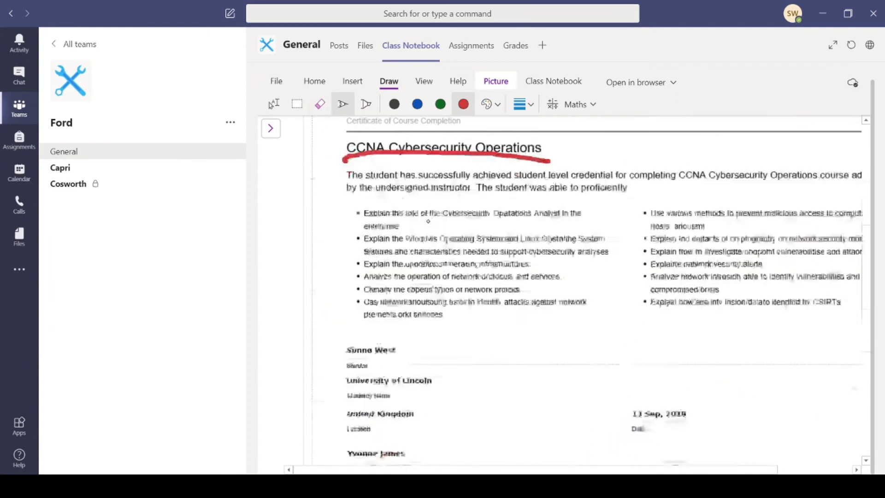
Erase the red cross over the PDF icon and the red underline beneath the certificate heading.
left_click(320, 114)
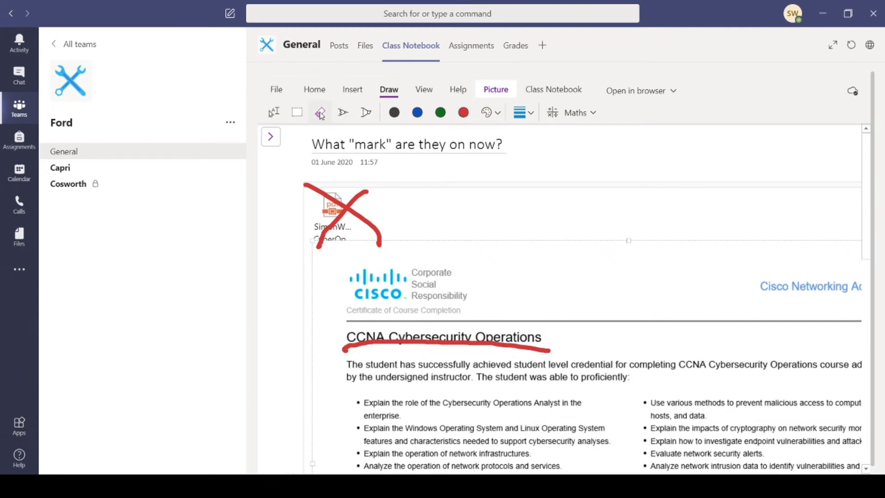
left_click(325, 196)
left_click(421, 344)
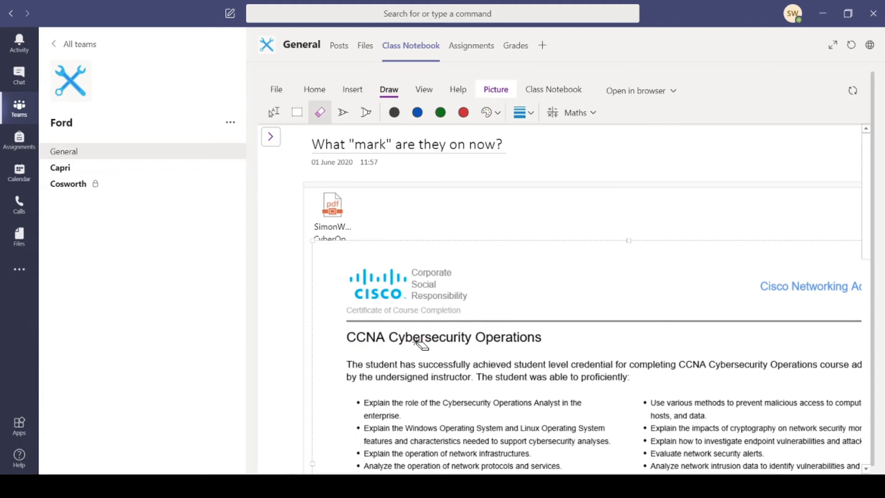
Open the Maths assistant to read its getting-started instructions, and close it.
scroll(419, 356, "down", 10)
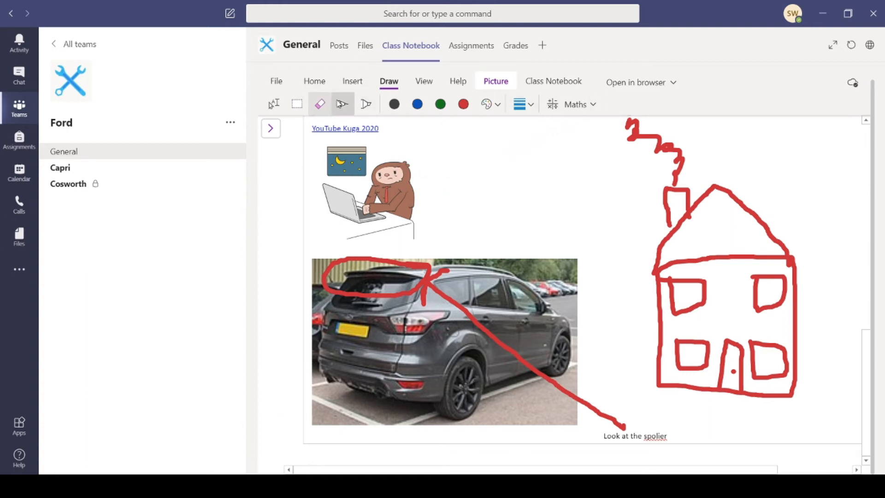
left_click(343, 104)
left_click(593, 105)
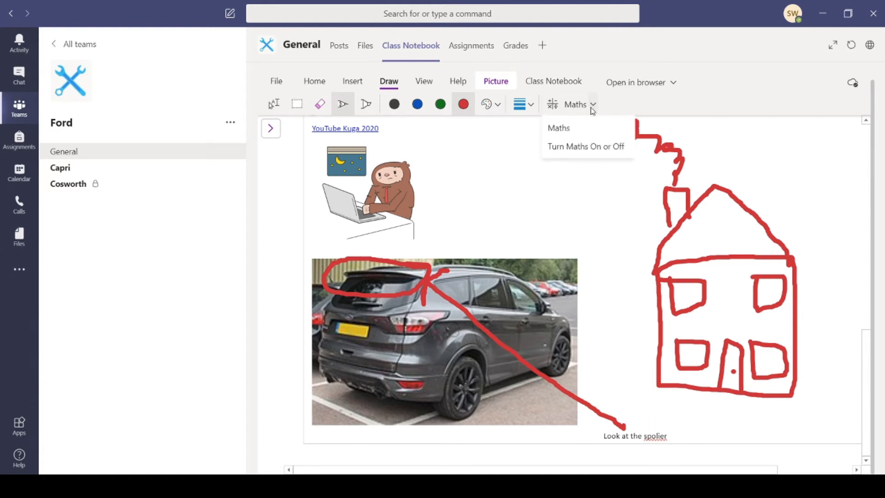
left_click(559, 127)
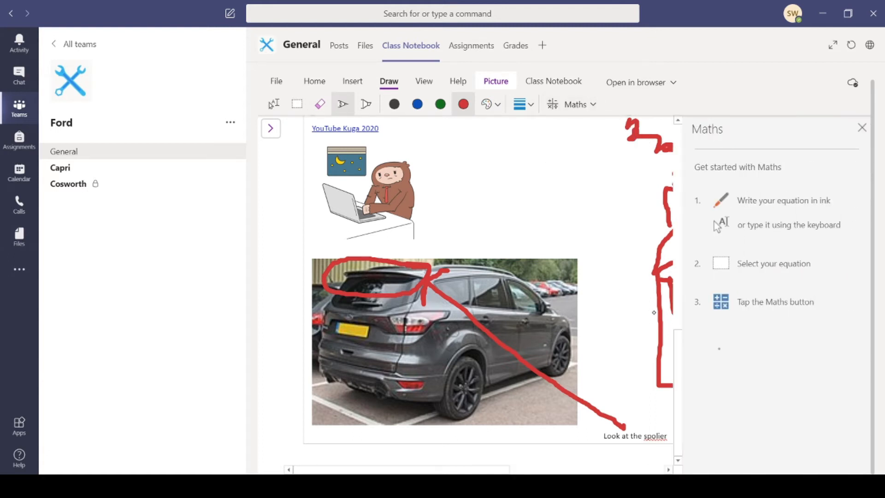
left_click(862, 127)
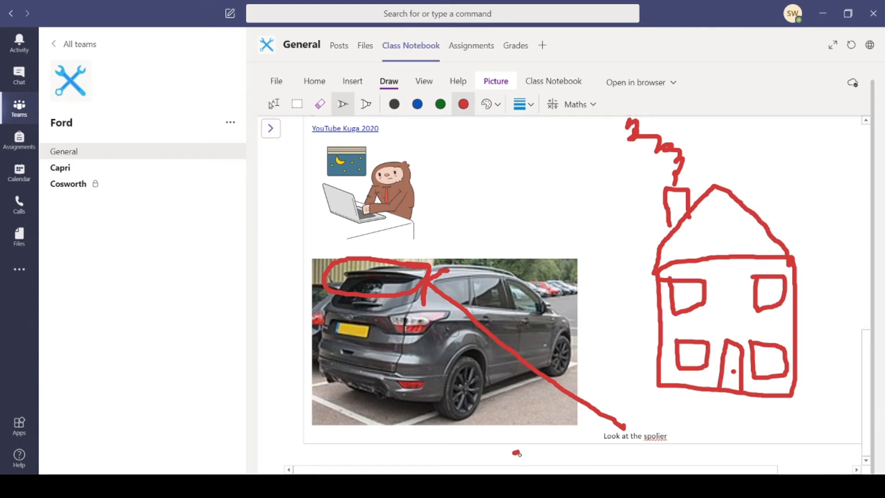
Handwrite 2 × 5 in red ink below the Kuga photo, and write it again larger below the spoiler note.
mouse_move(304, 448)
left_mouse_down()
mouse_move(338, 463)
mouse_move(328, 460)
left_mouse_up()
mouse_move(379, 431)
left_mouse_down()
mouse_move(367, 431)
mouse_move(389, 448)
mouse_move(362, 457)
left_mouse_up()
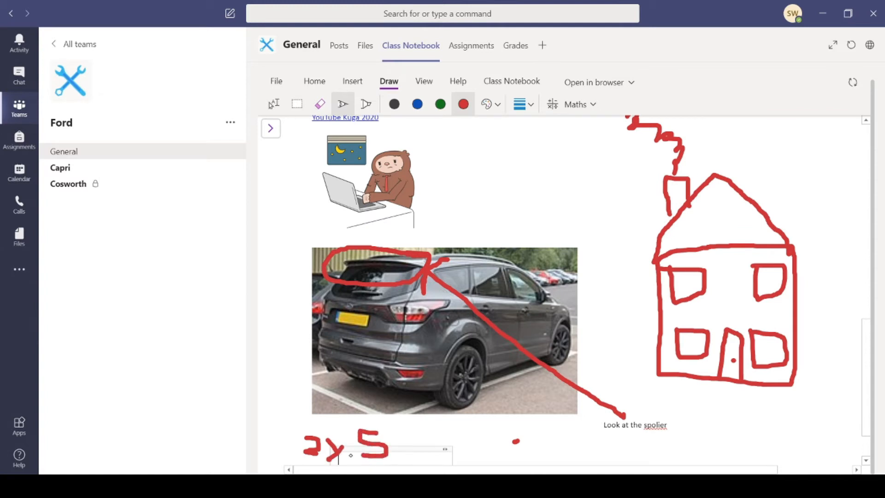
scroll(352, 450, "down", 2)
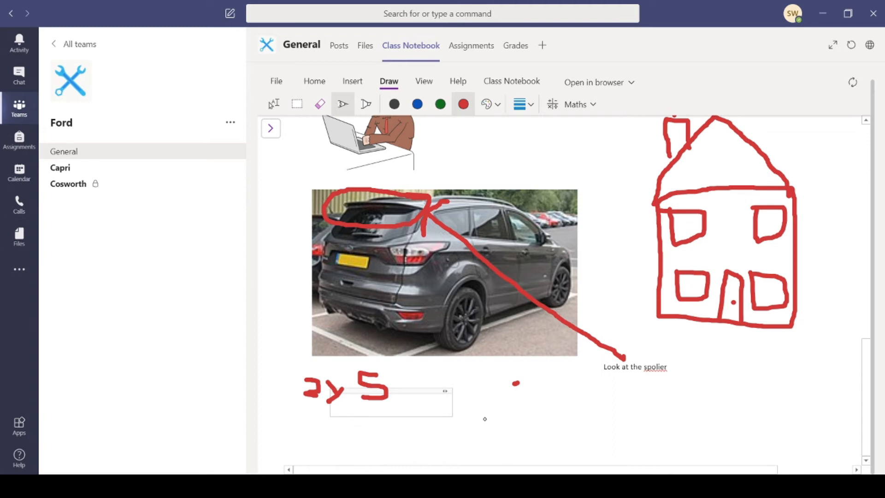
mouse_move(558, 397)
left_mouse_down()
mouse_move(578, 396)
mouse_move(574, 424)
mouse_move(599, 428)
left_mouse_up()
mouse_move(598, 396)
left_mouse_down()
mouse_move(644, 424)
mouse_move(611, 427)
left_mouse_up()
mouse_move(713, 387)
left_mouse_down()
mouse_move(629, 386)
mouse_move(691, 417)
mouse_move(664, 427)
left_mouse_up()
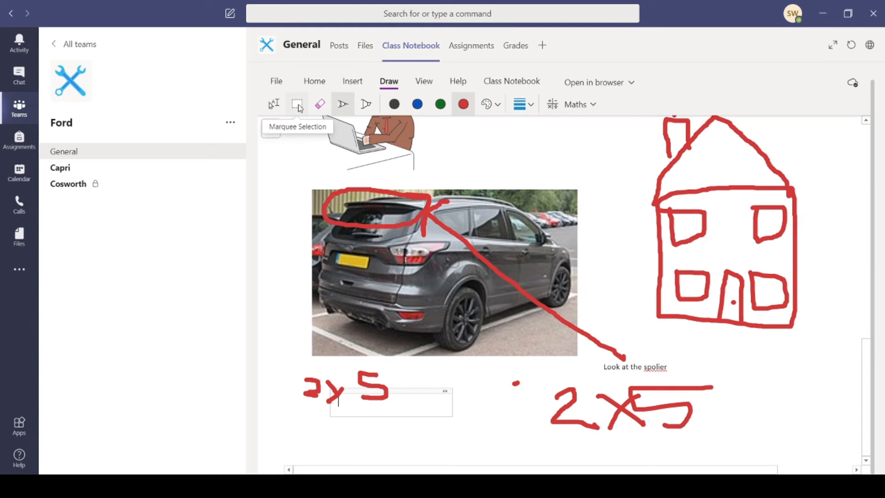
Select the larger handwritten 2 × 5 with Marquee Selection and run Maths recognition on it.
left_click(298, 105)
mouse_move(535, 383)
left_mouse_down()
mouse_move(687, 426)
mouse_move(731, 450)
left_mouse_up()
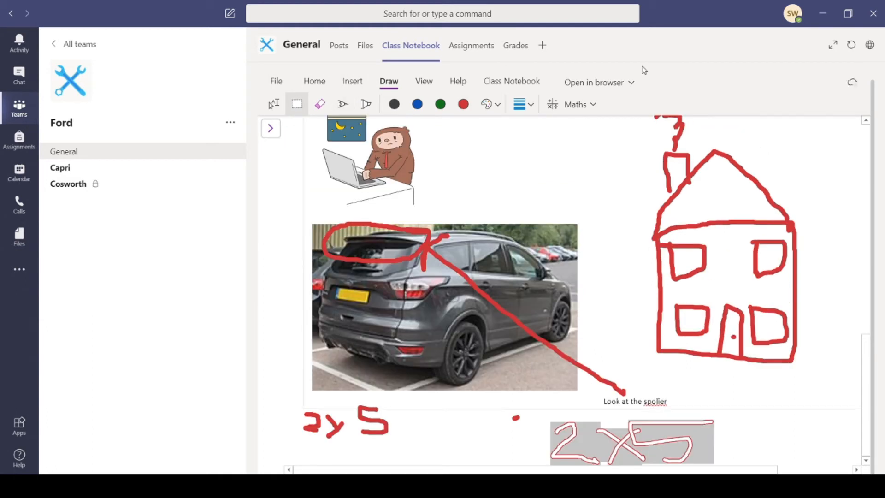
left_click(585, 105)
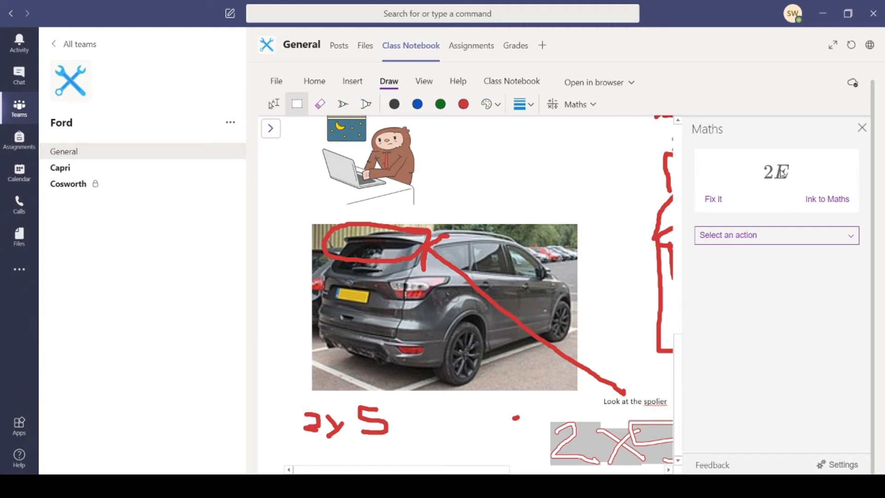
Try to correct the recognised expression with Fix it, reselecting the handwritten × and 5 strokes.
left_click(713, 199)
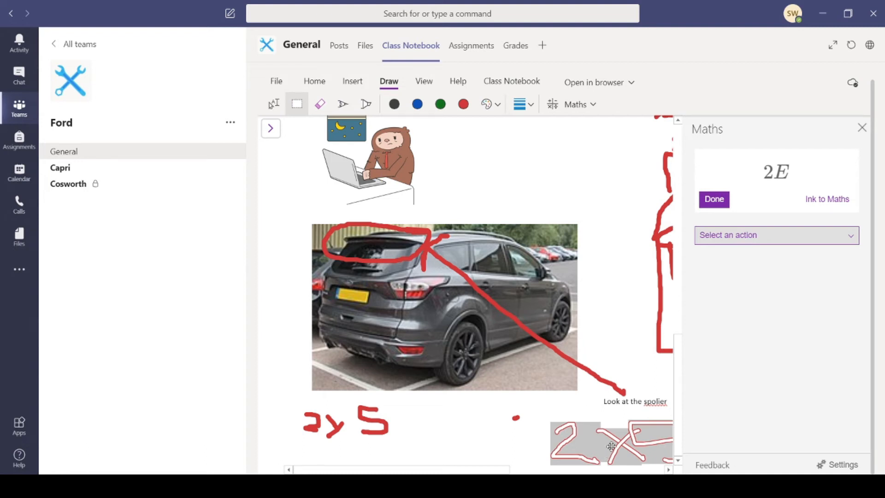
left_click(730, 202)
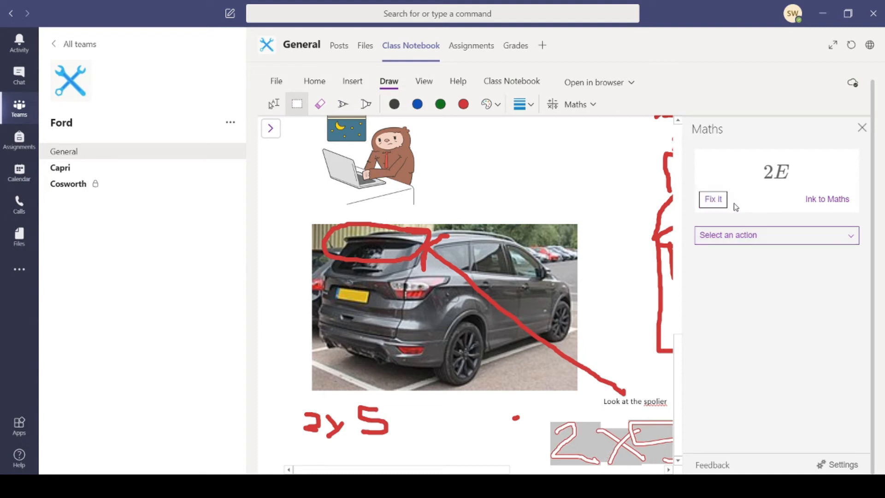
left_click(716, 199)
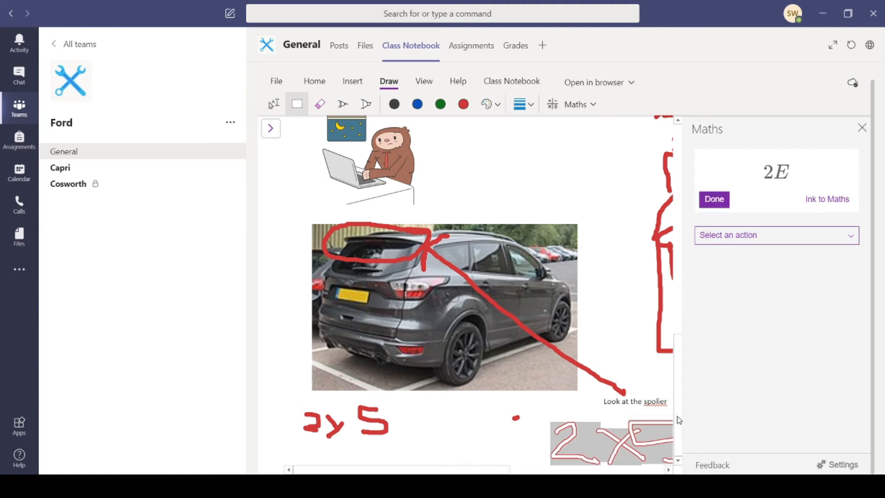
left_click_drag(508, 469, 580, 469)
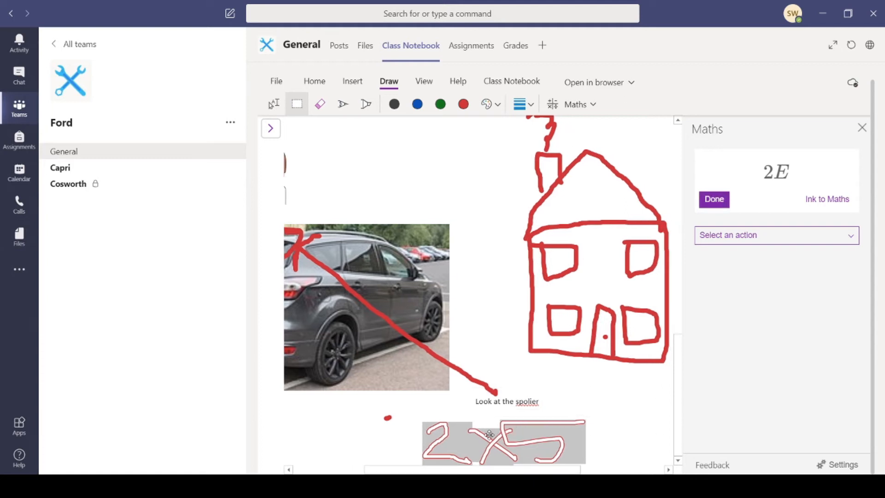
left_click(478, 426)
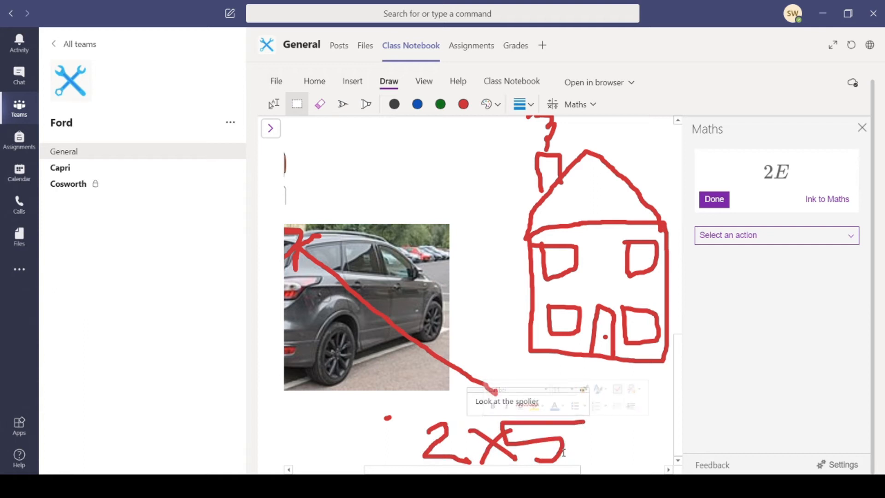
left_click(514, 435)
left_click(499, 433)
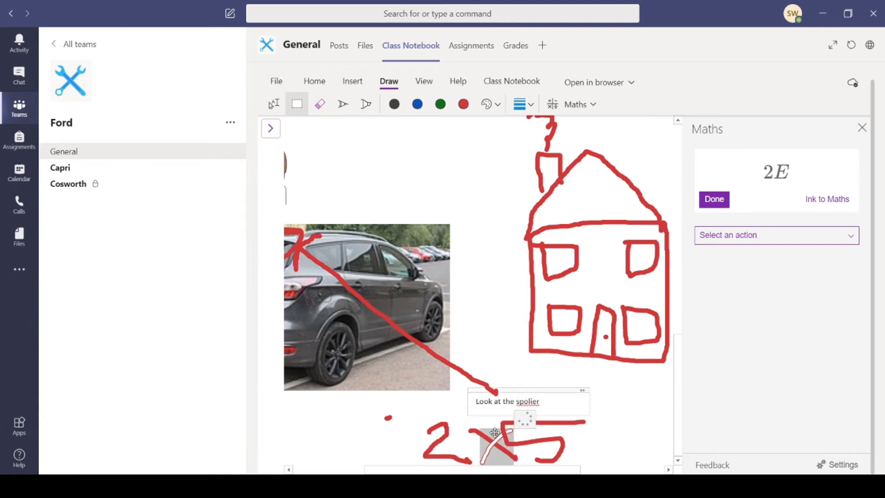
left_click_drag(473, 416, 580, 471)
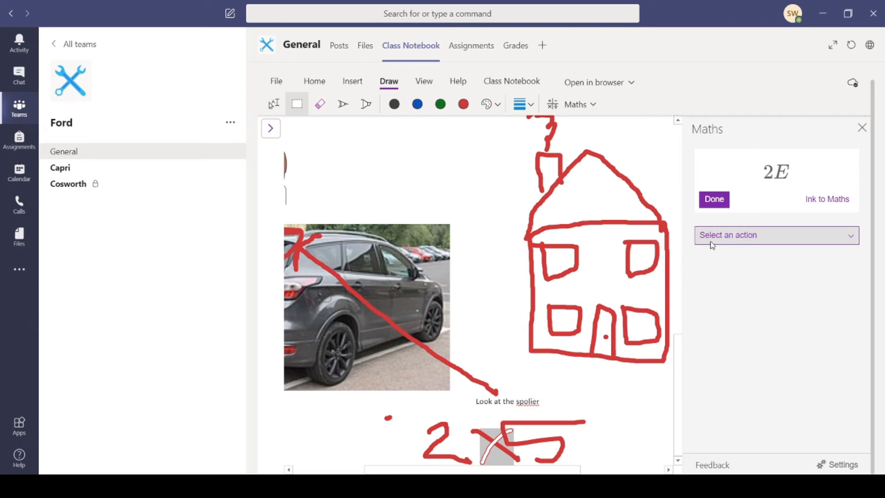
left_click(712, 202)
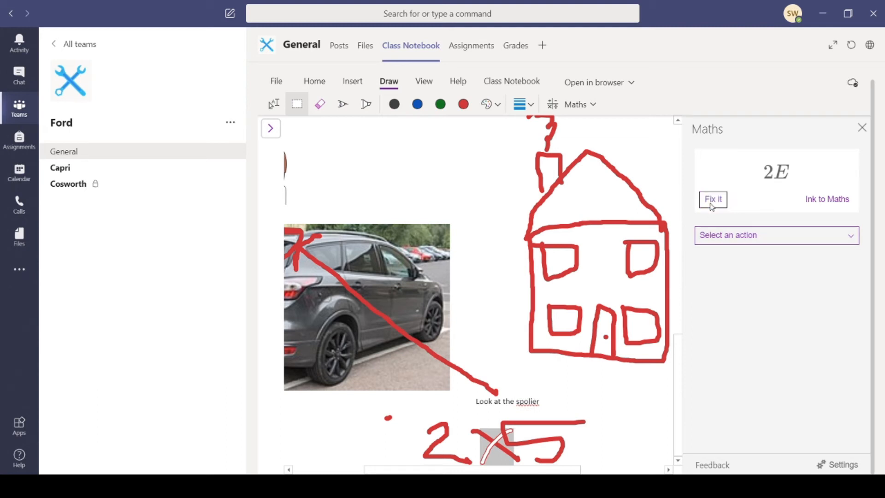
Handwrite 1 + 1 in red ink in the empty space below the small 2 × 5 under the Kuga photo.
left_click(596, 436)
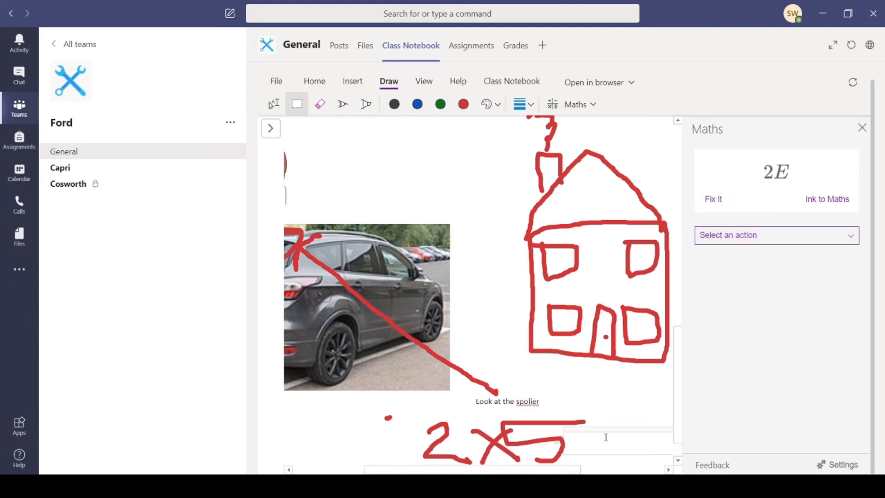
scroll(608, 429, "down", 1)
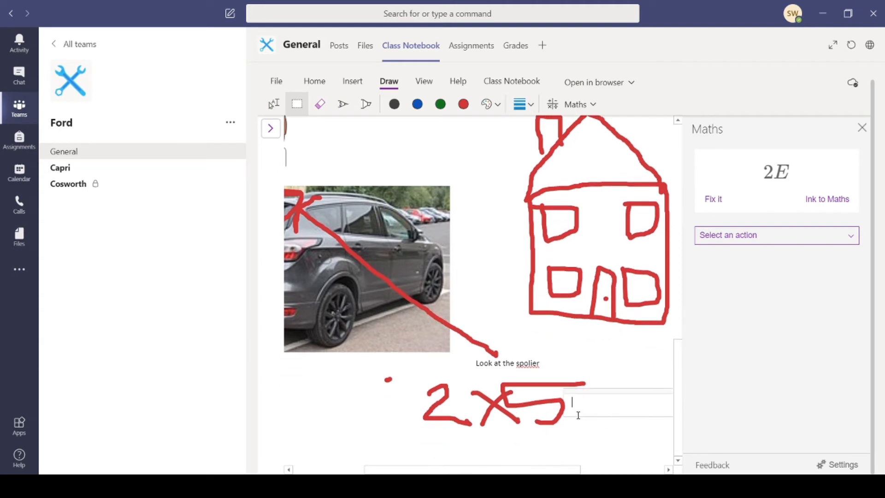
left_click_drag(484, 468, 413, 469)
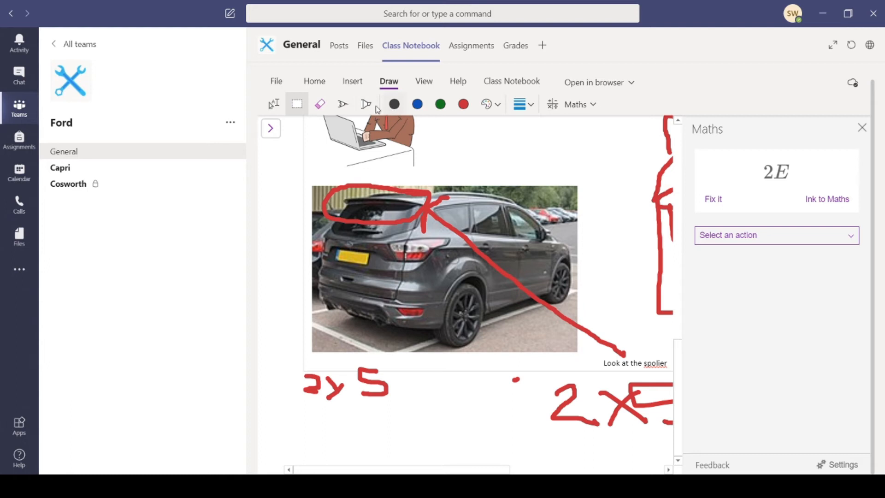
left_click(343, 104)
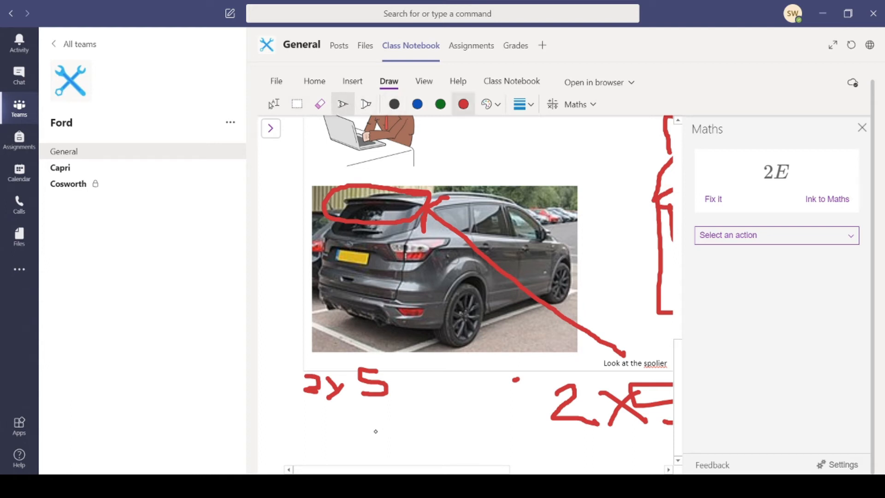
mouse_move(374, 432)
left_mouse_down()
mouse_move(371, 460)
mouse_move(424, 439)
mouse_move(409, 455)
left_mouse_up()
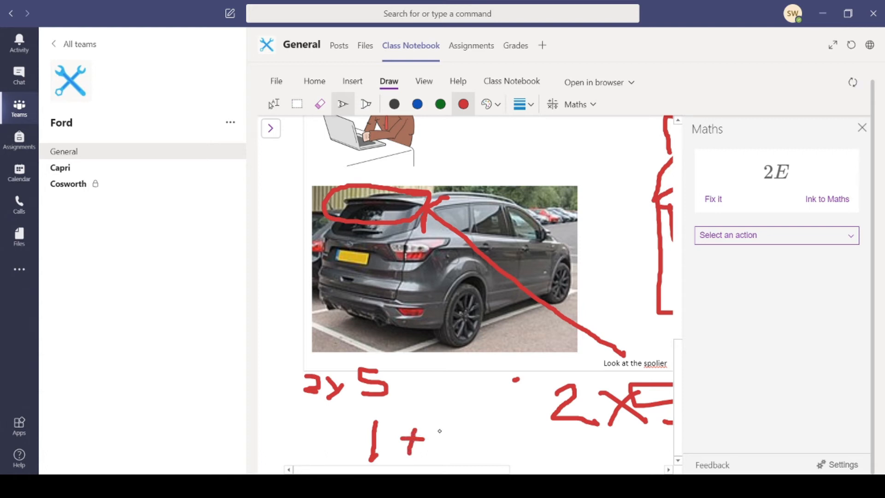
left_click_drag(449, 422, 444, 455)
Select the handwritten 1 + 1 with Marquee Selection and run Maths recognition afresh on it.
left_click(862, 128)
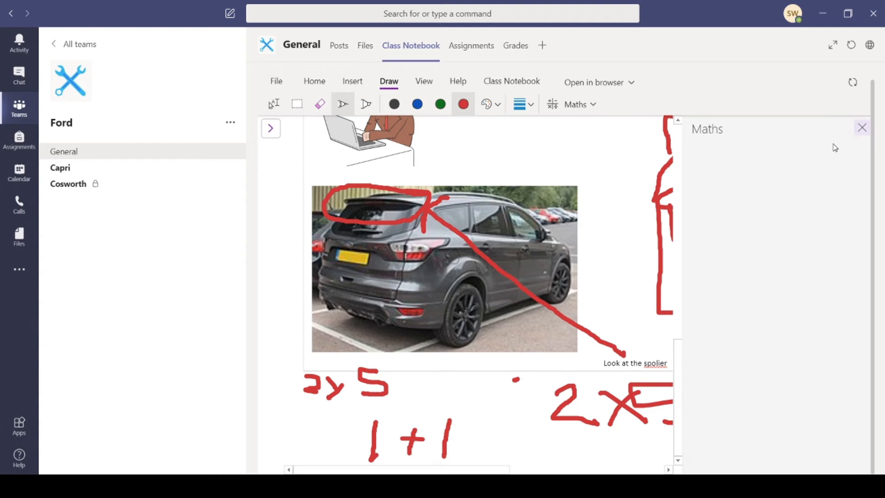
left_click(296, 104)
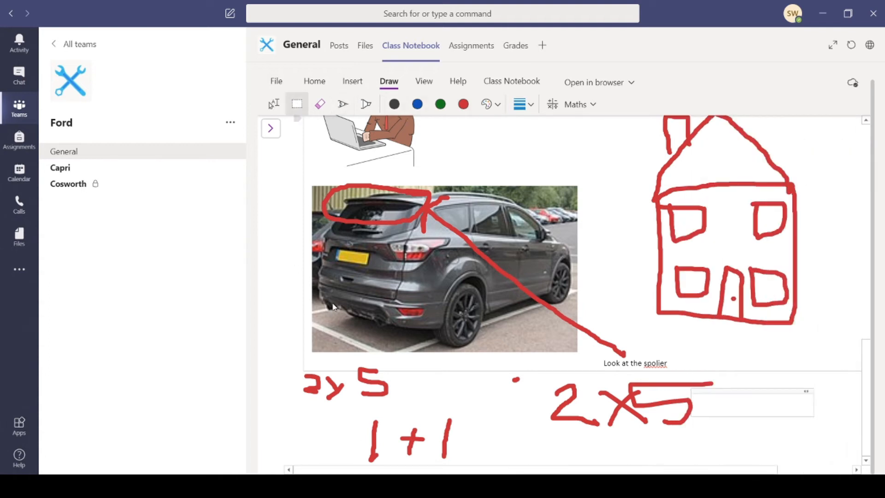
left_click_drag(360, 407, 469, 472)
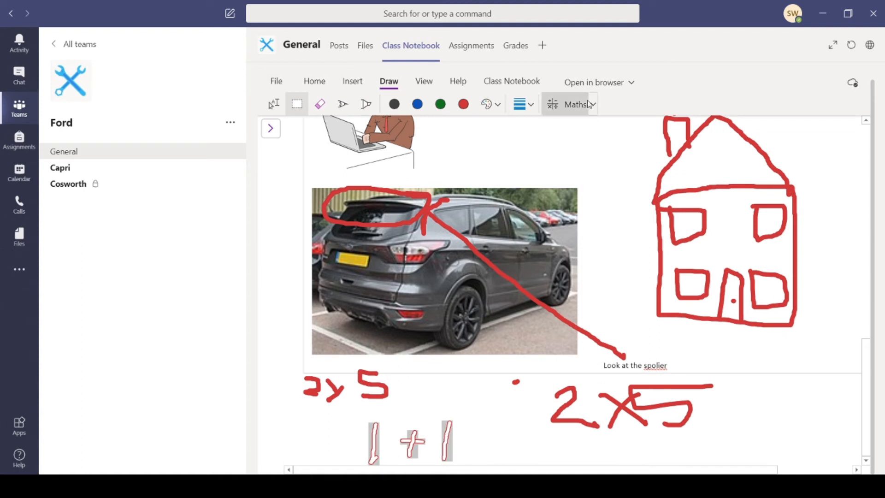
left_click(577, 104)
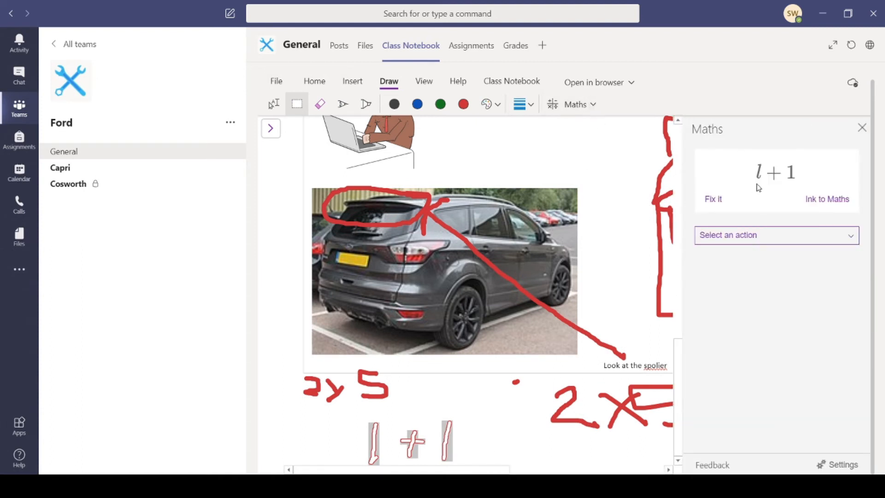
Correct the first recognised character to 1 with Fix it, and convert the handwriting into a typed equation with Ink to Maths.
left_click(721, 201)
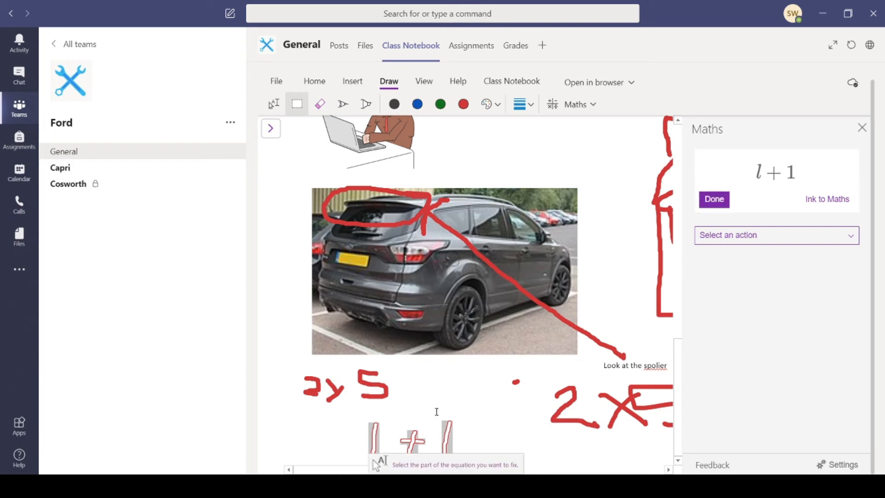
left_click(374, 445)
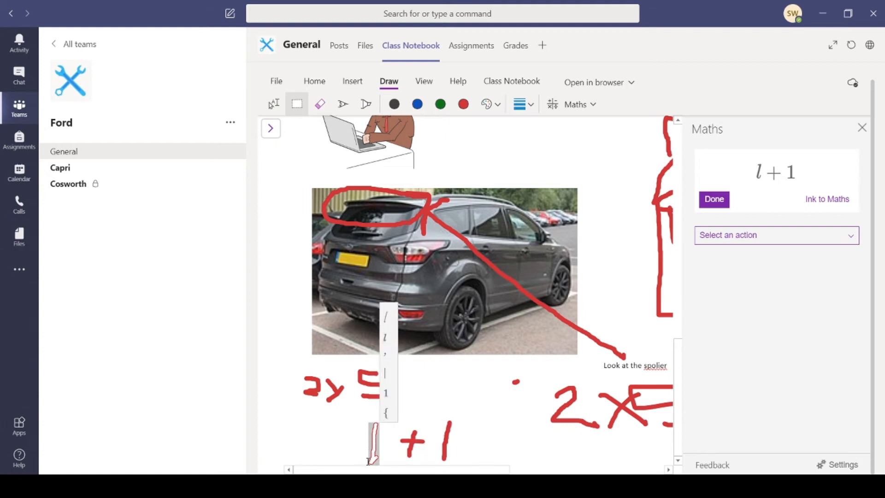
left_click(389, 398)
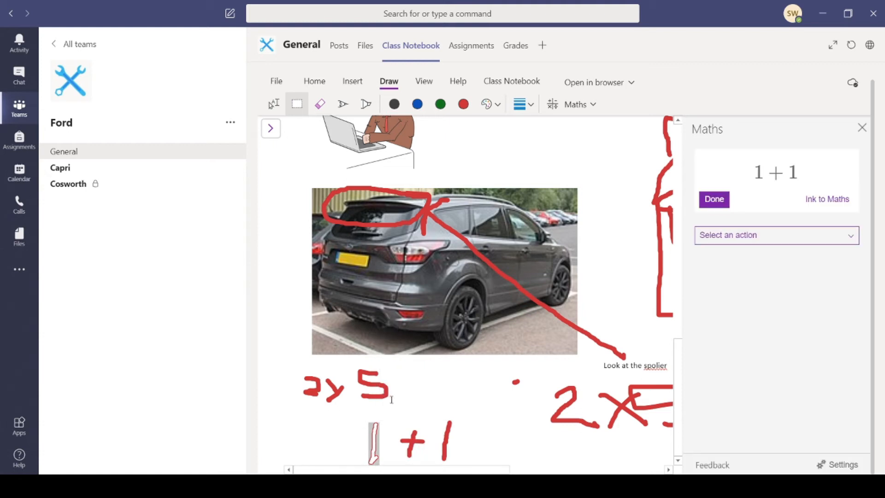
left_click(722, 204)
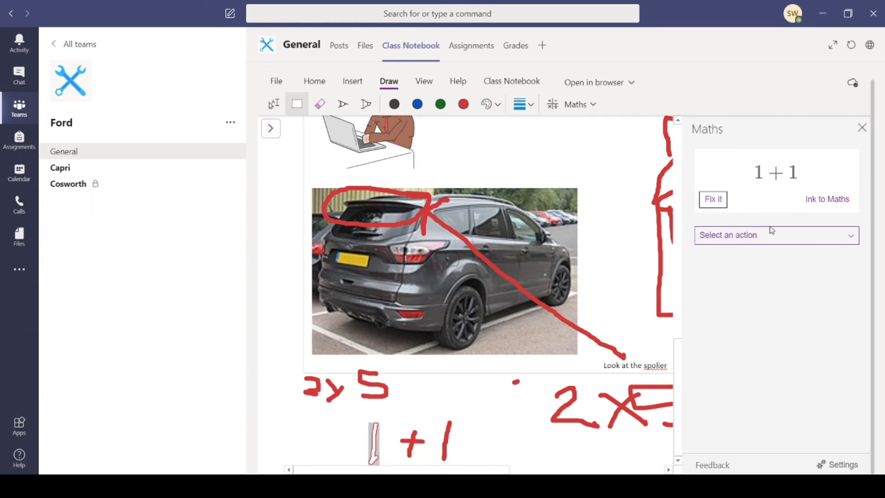
left_click(830, 201)
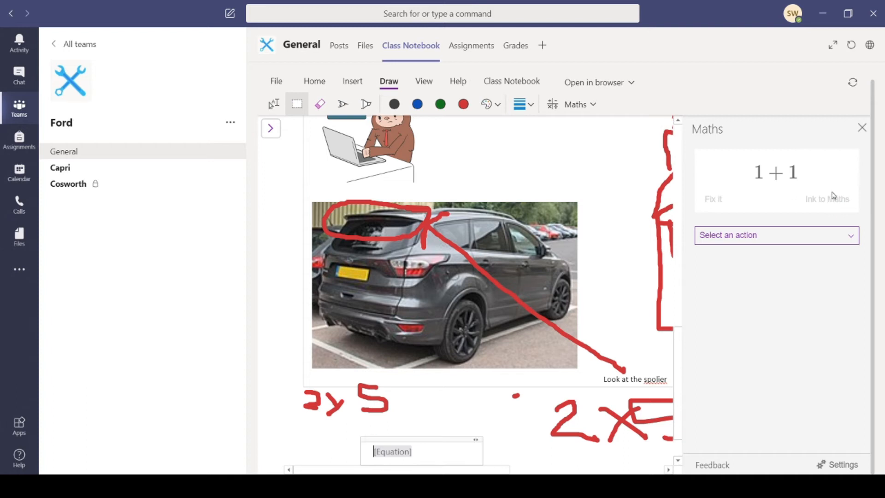
Add the plain text "1 + 1" beside the converted equation and close the Maths assistant.
left_click(507, 453)
scroll(507, 453, "down", 2)
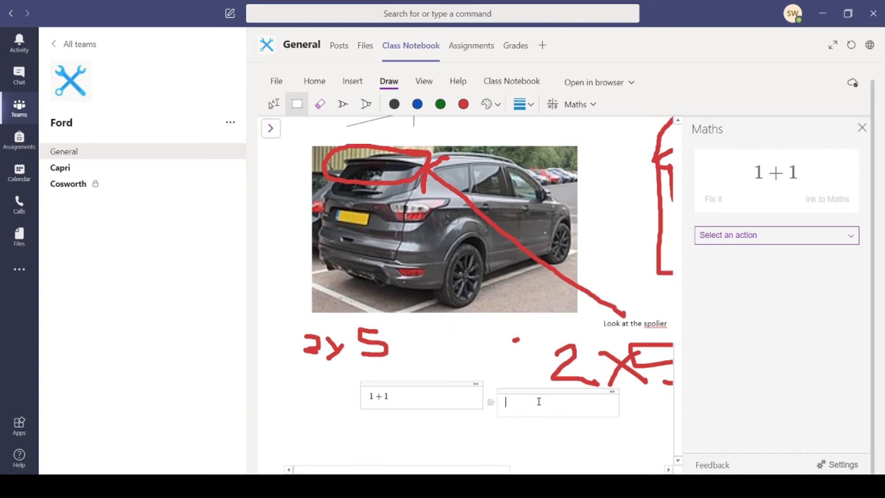
left_click(273, 103)
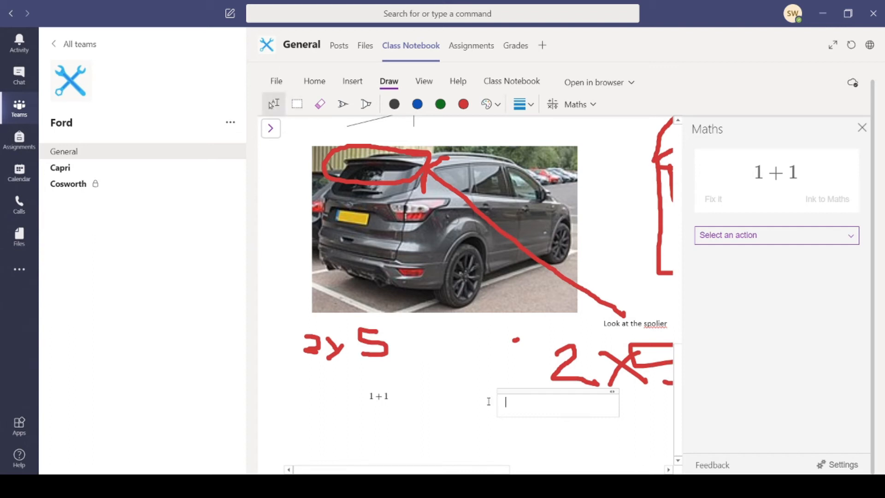
type("1 + 1")
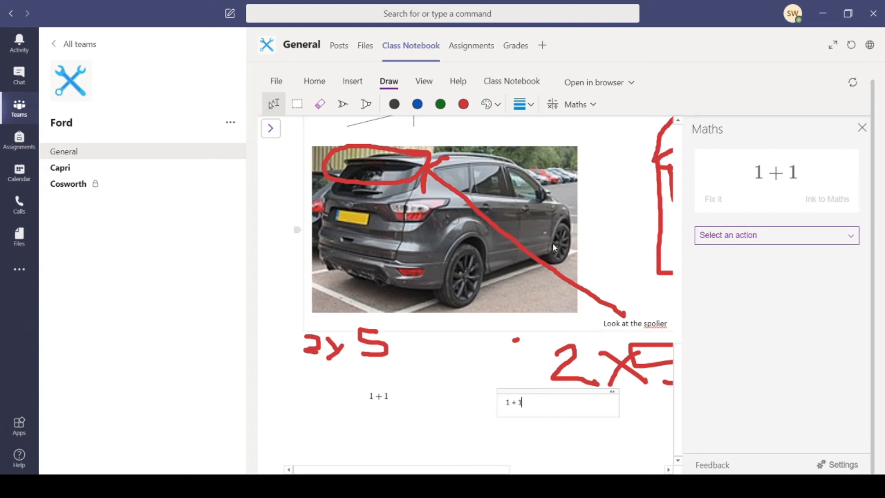
left_click(456, 448)
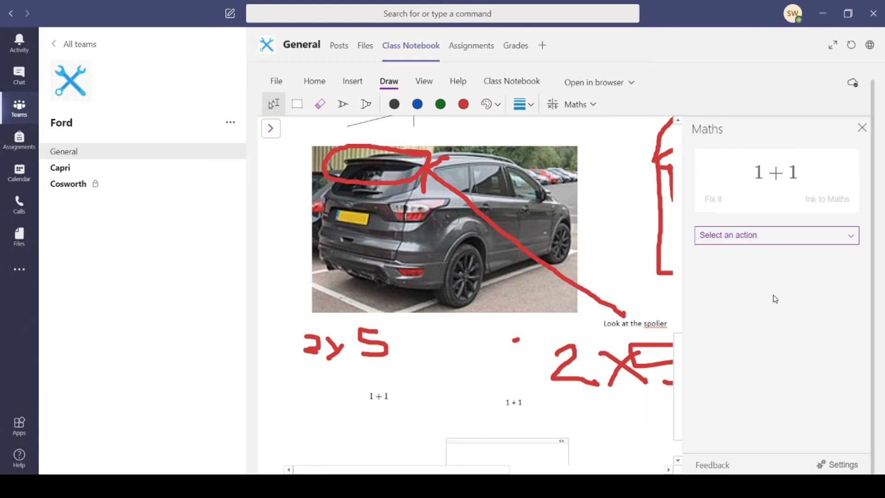
left_click(862, 128)
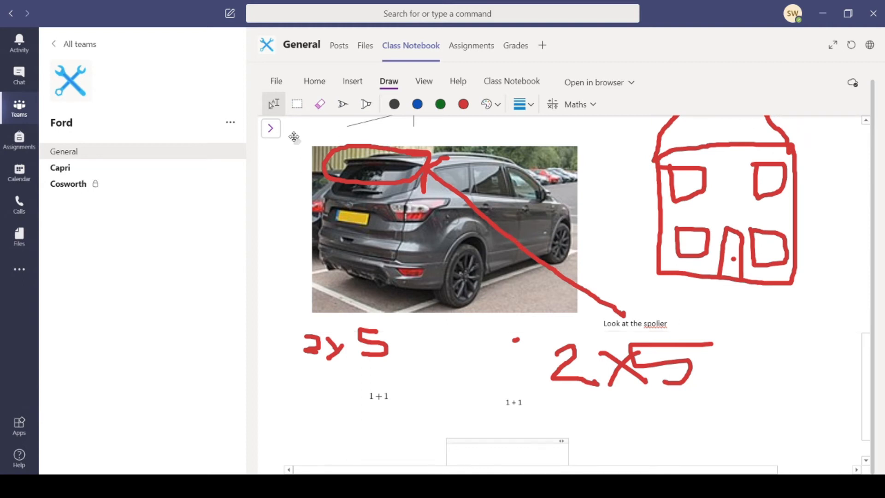
Add a new page to the Kuga section with the title "Where is it made?".
left_click(271, 132)
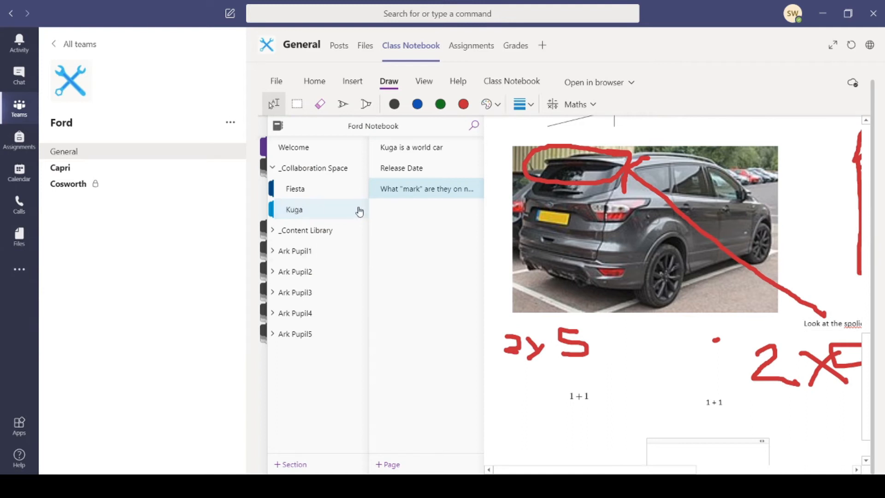
left_click(393, 464)
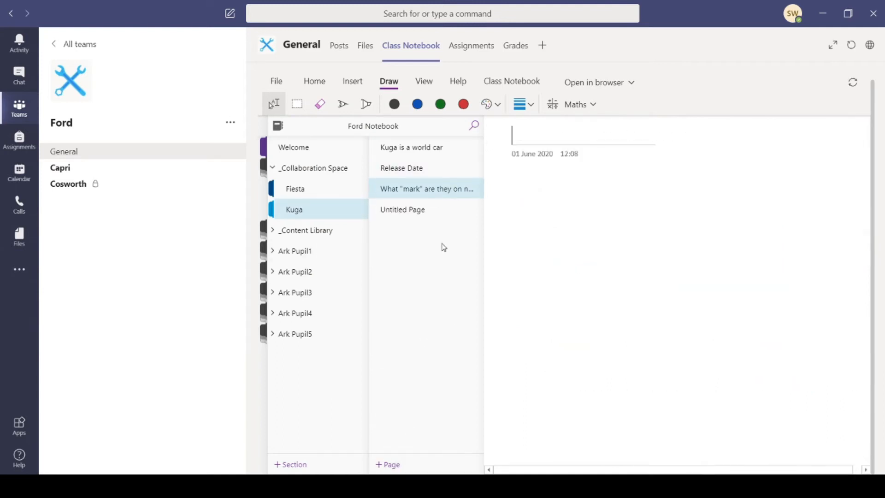
left_click(523, 138)
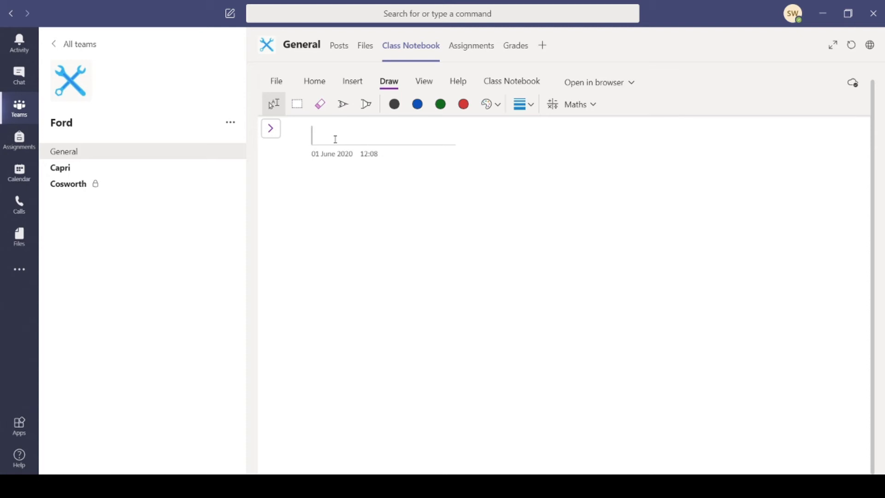
type("Where is it m")
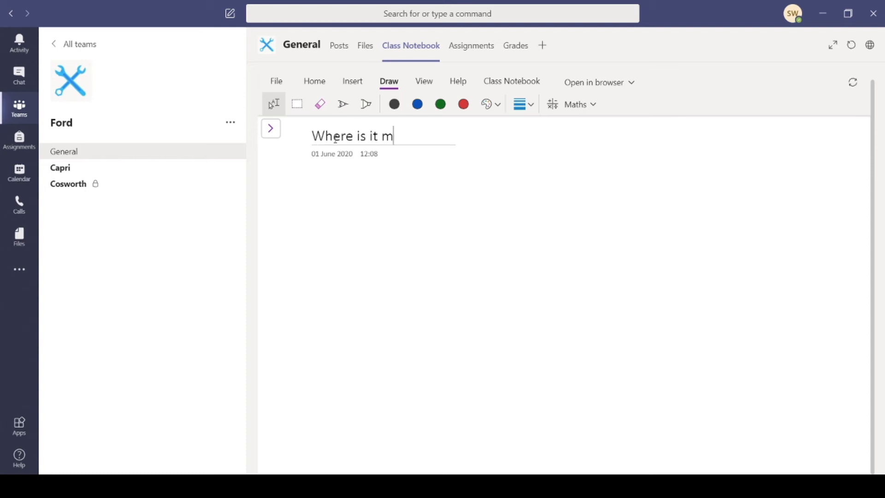
type("ade?")
key("Return")
Make the "Where is it made?" page a subpage of the "What "mark" are they on" page and show its Promote Subpage option.
left_click(270, 128)
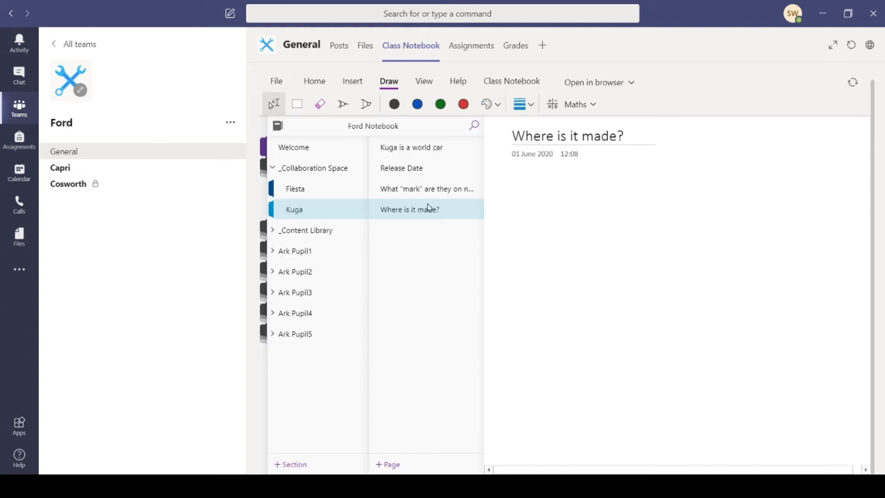
right_click(459, 210)
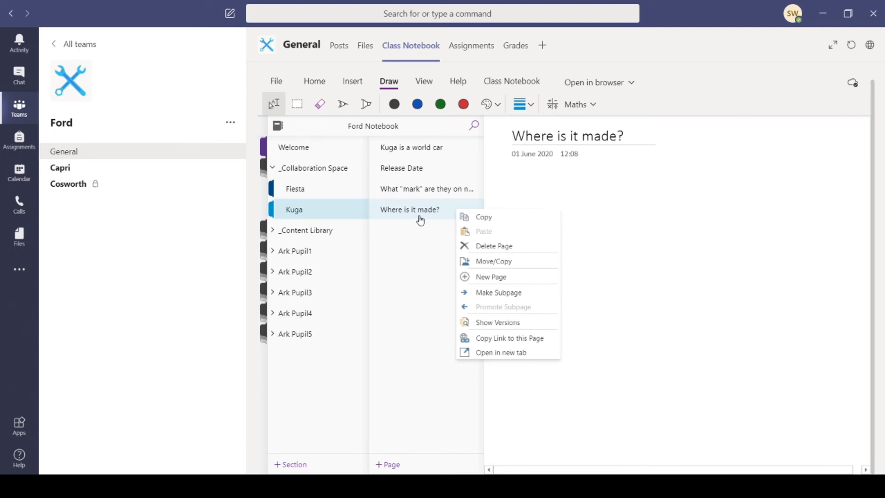
left_click(490, 291)
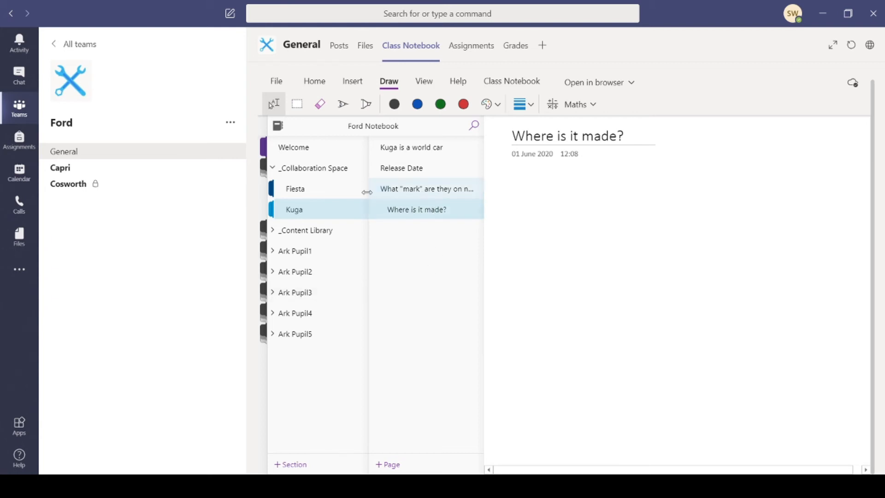
right_click(416, 211)
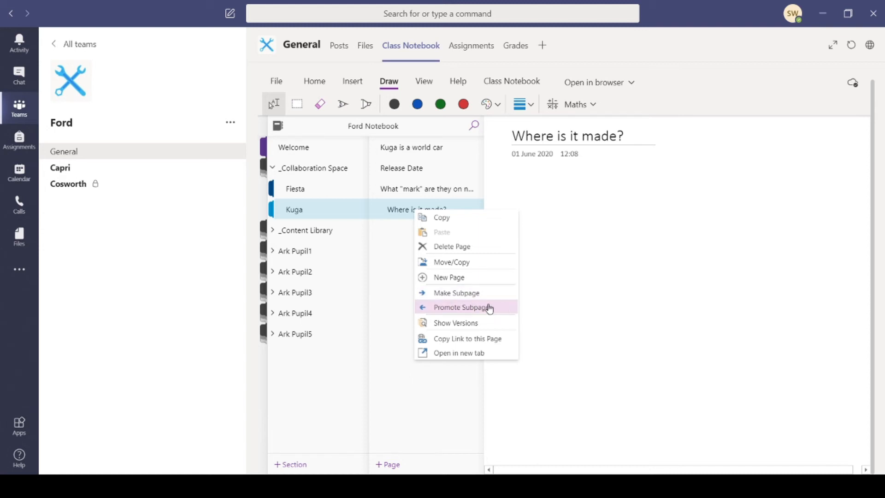
Set the Kuga section's colour to Orange.
left_click(292, 216)
right_click(292, 216)
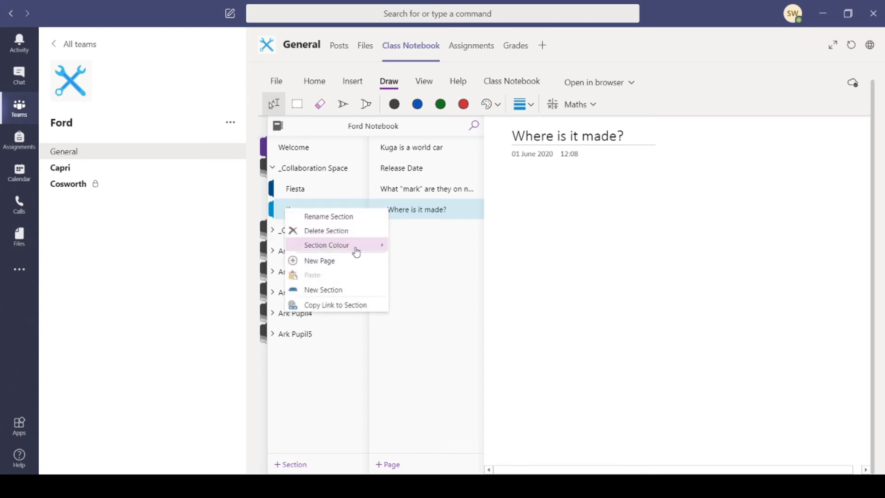
mouse_move(356, 252)
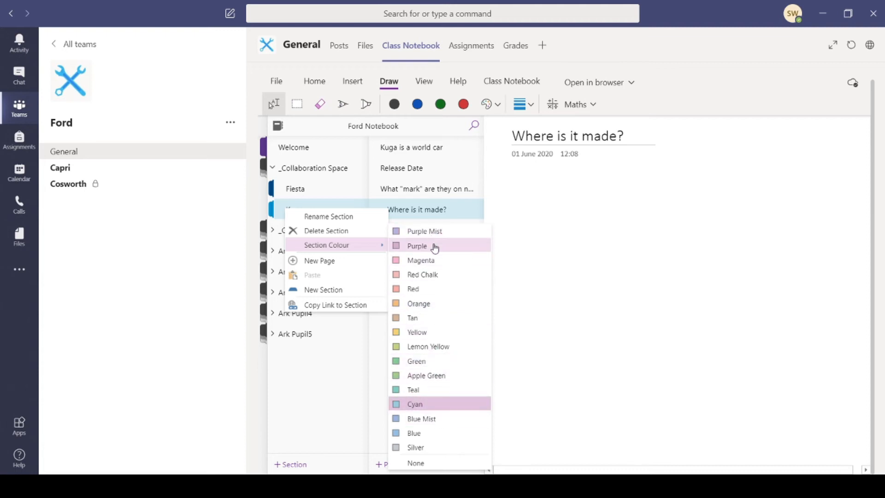
left_click(426, 303)
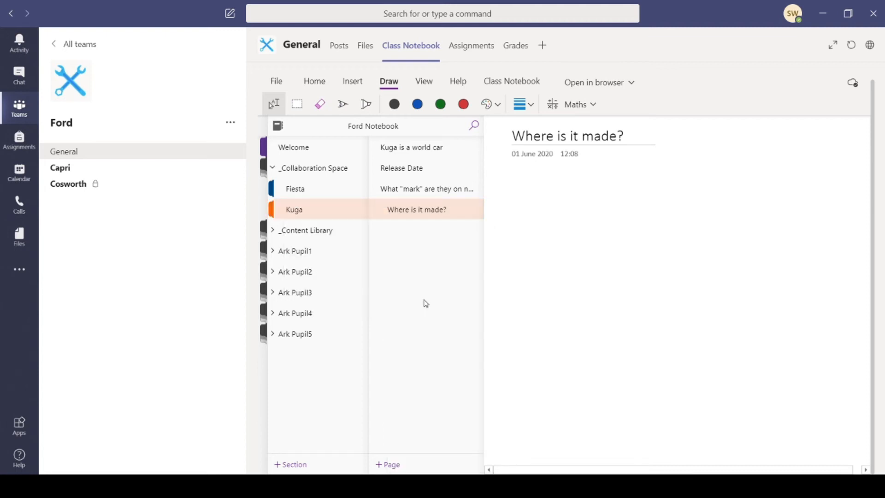
View the "Kuga is a world car" page in the Kuga section and return to "Where is it made?".
left_click(323, 210)
left_click(395, 168)
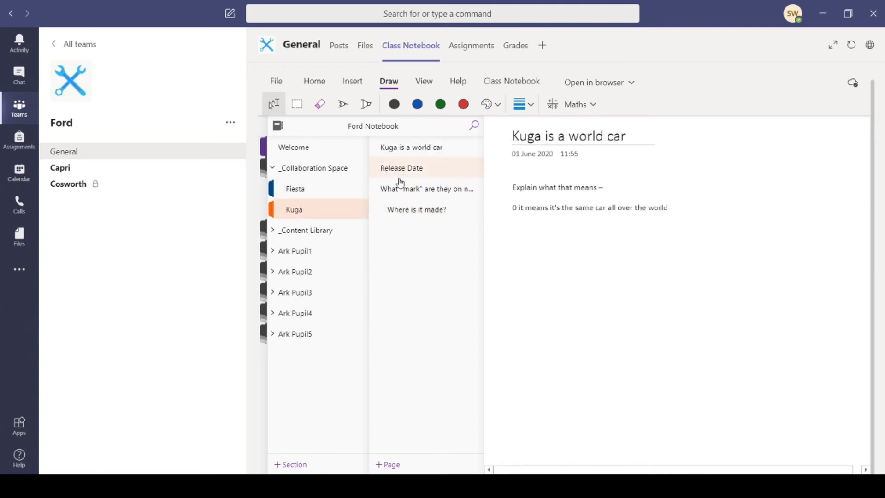
left_click(410, 211)
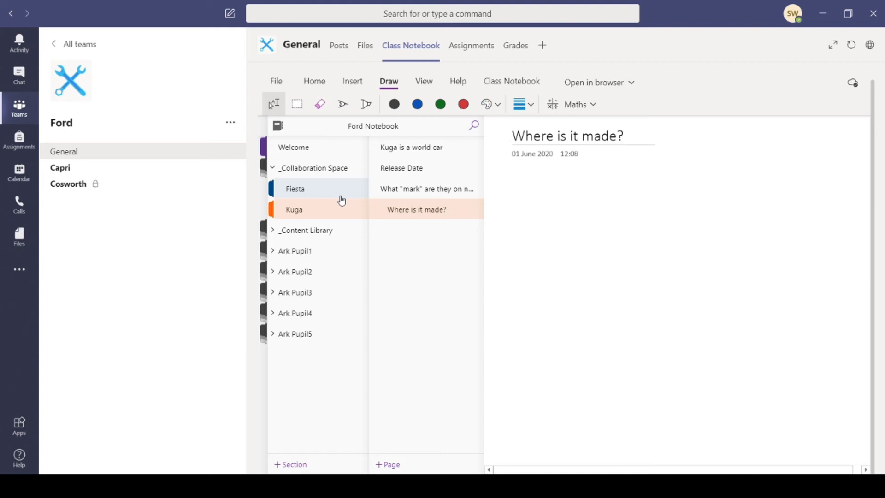
Open the untitled page in the third pupil's Granada section and title it "Hello".
left_click(272, 298)
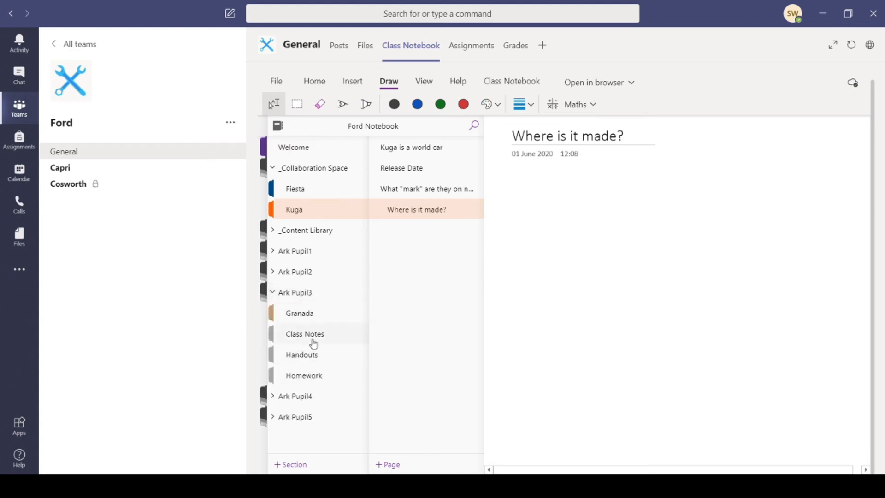
left_click(290, 318)
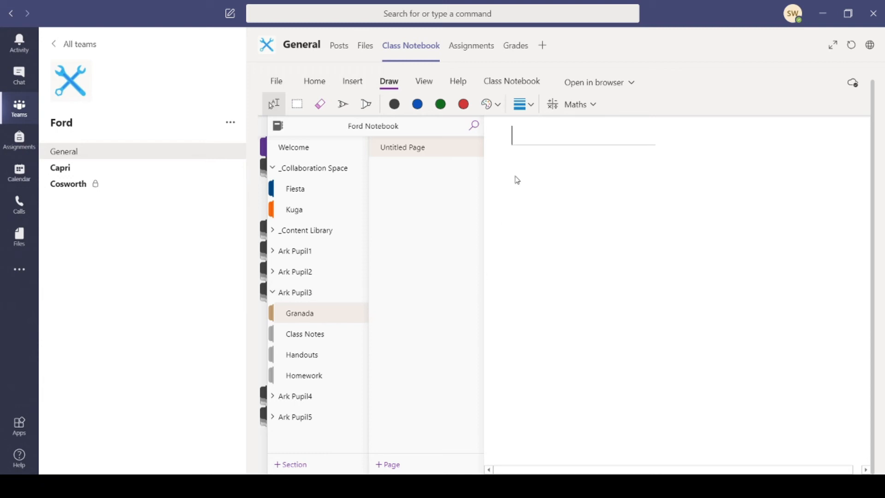
type("Hello")
key("Return")
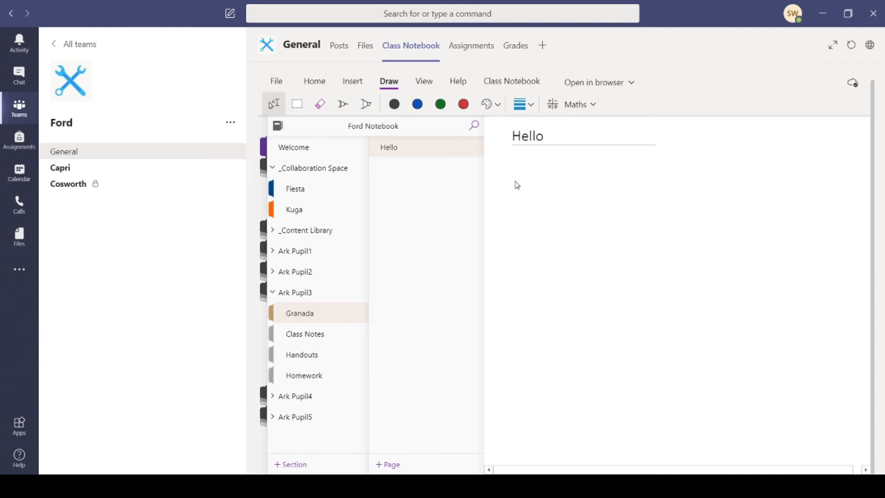
Write "Do this" in the body of the "Hello" page.
type("Do this")
key("Return")
left_click(556, 226)
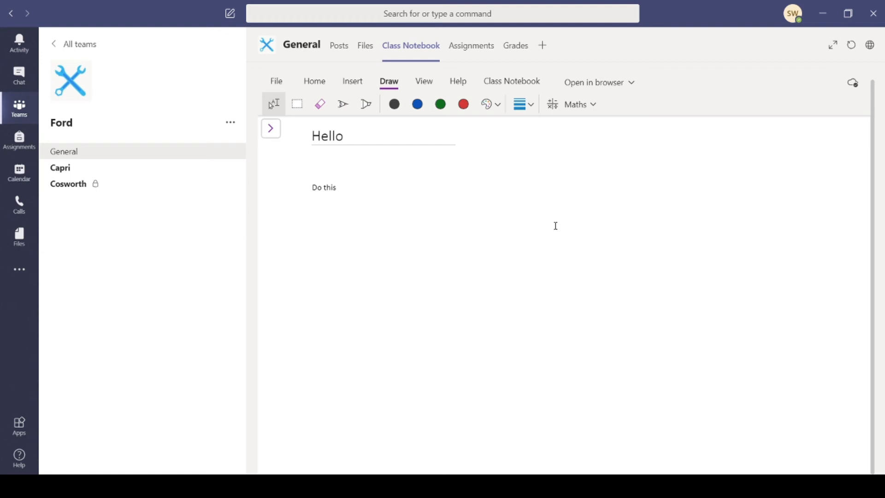
Open the untitled page in the third pupil's Homework section and title it "1st June".
left_click(271, 130)
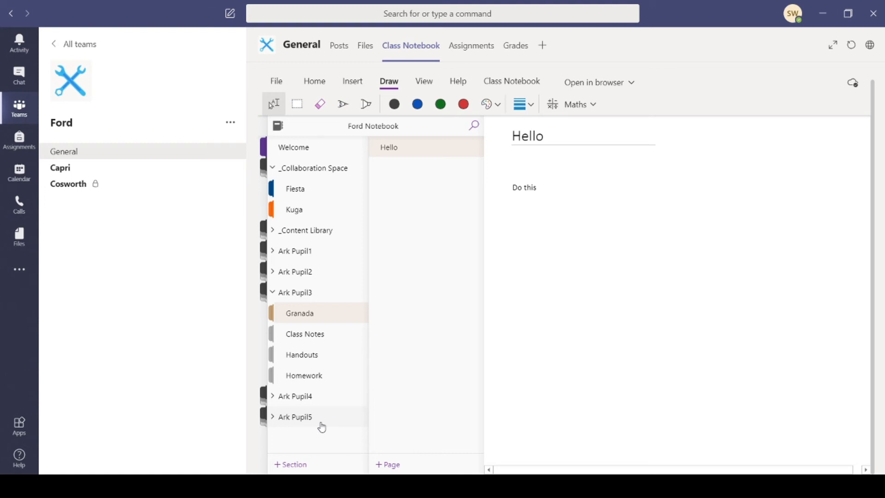
left_click(317, 377)
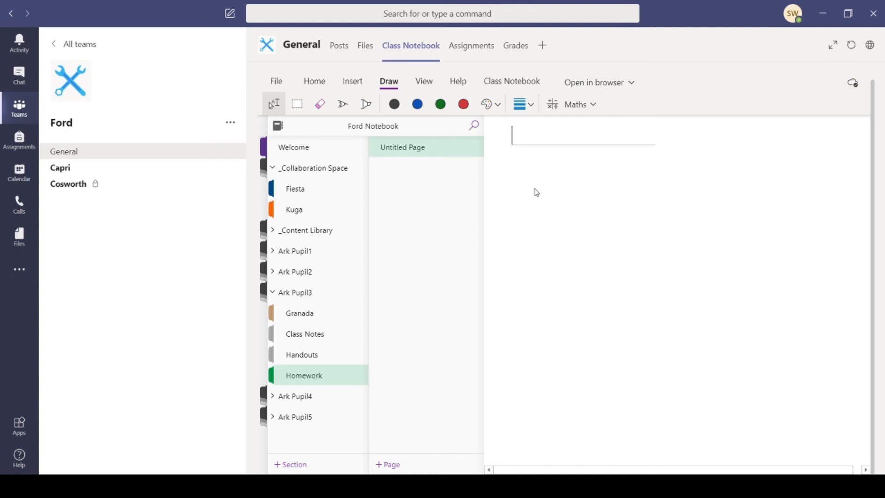
type("1st June")
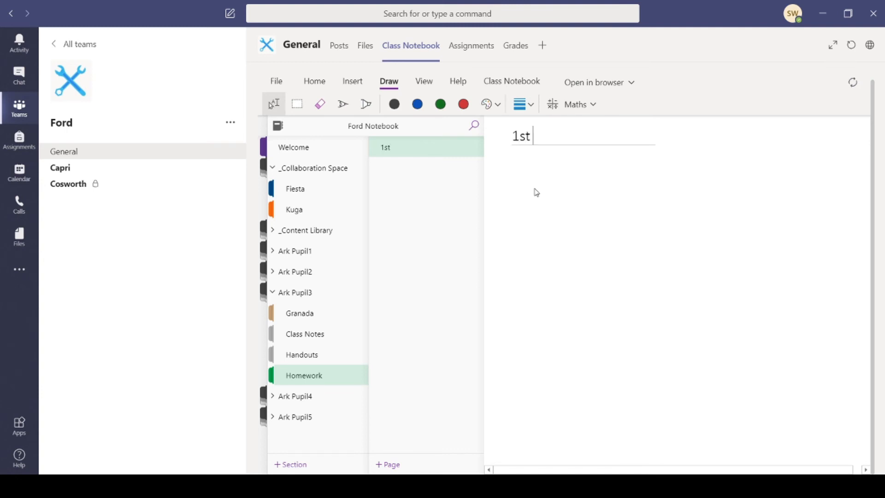
key("Return")
Write the homework question "Look at the Fors cougar, is it the same car?" in the page body.
type("rese")
key("BackSpace")
key("BackSpace")
key("BackSpace")
key("BackSpace")
type("Look at the Fors c")
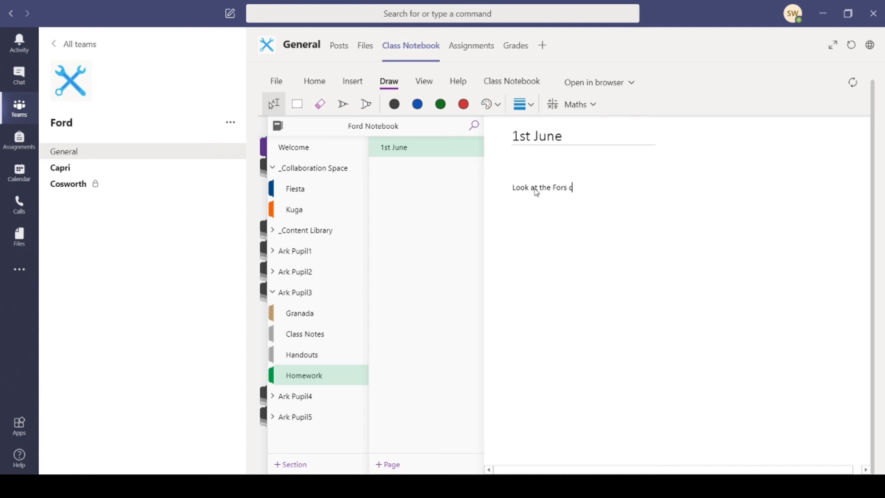
type("ougar, is it the same car?")
key("Return")
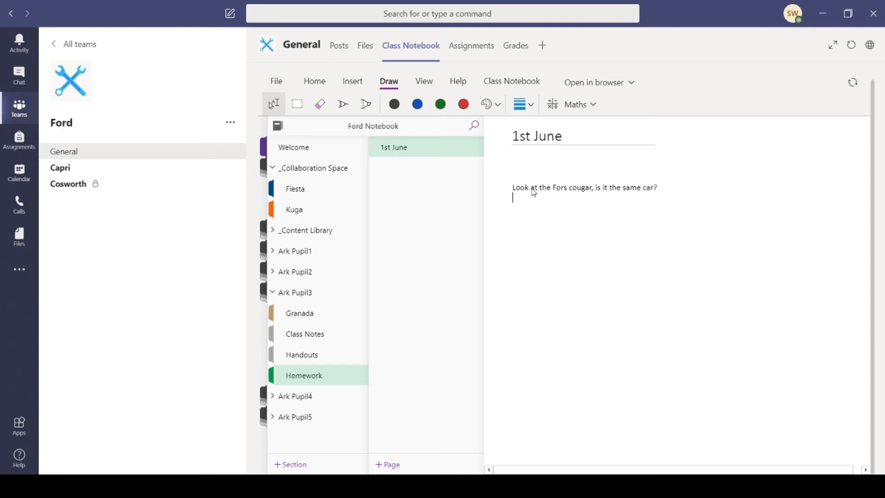
Correct the car's name in the homework question to "Ford Cougar".
left_click(570, 191)
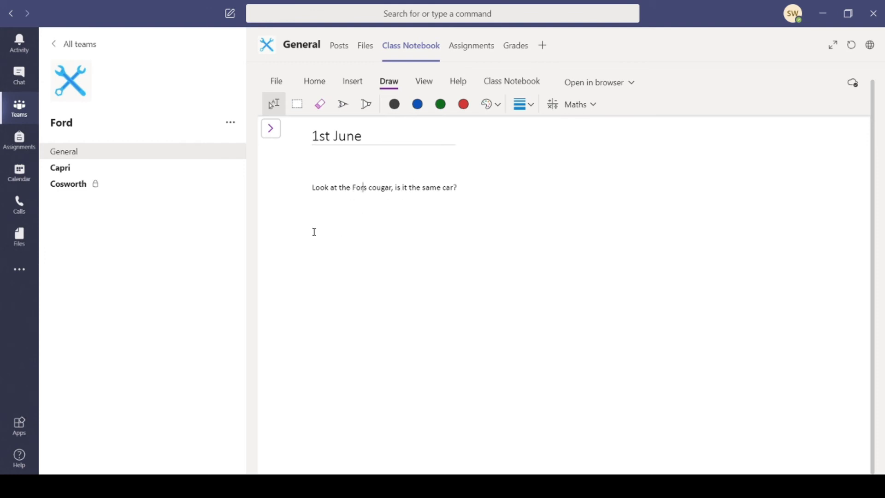
key("Delete")
type("d")
key("Right")
key("Right")
key("Right")
key("Left")
key("BackSpace")
type("C")
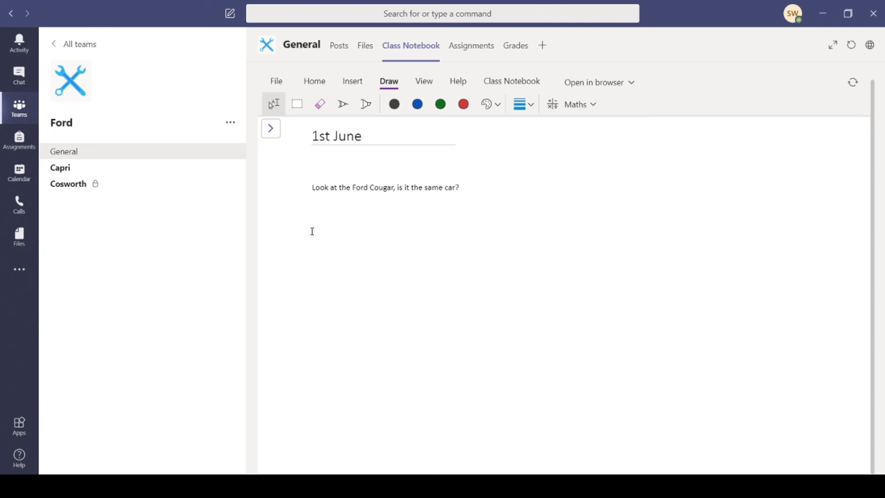
left_click(506, 197)
left_click(270, 133)
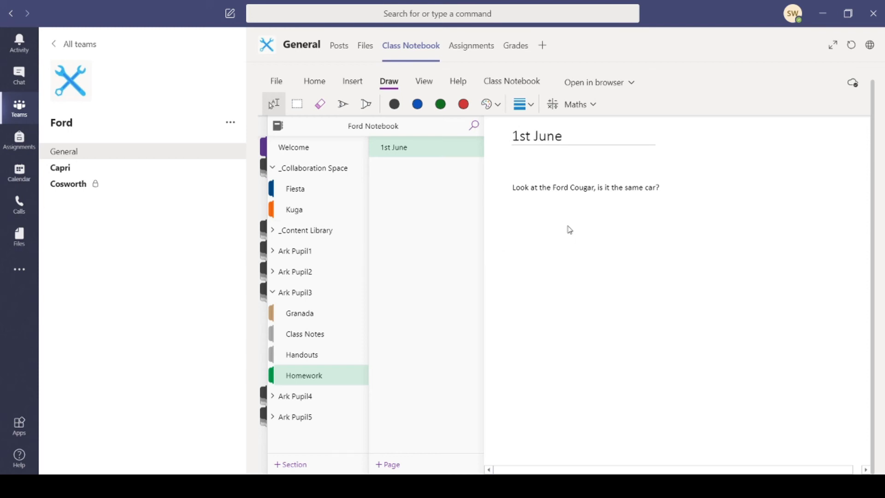
left_click(680, 193)
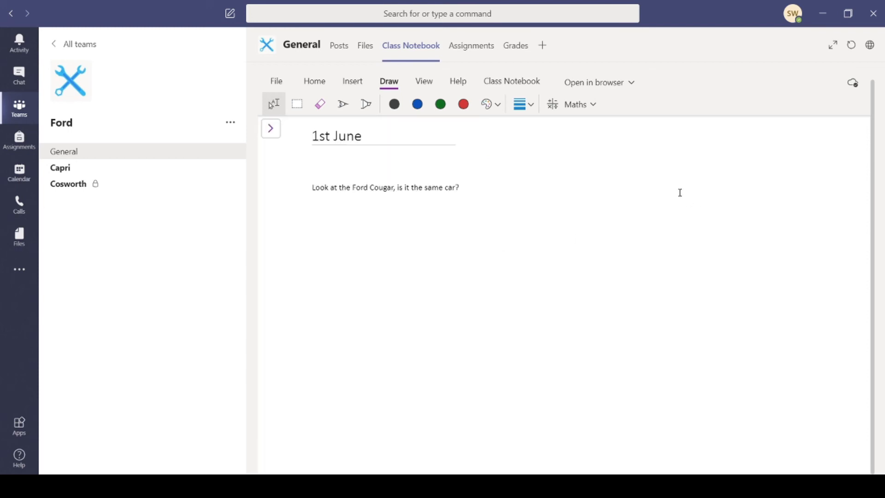
left_click(276, 132)
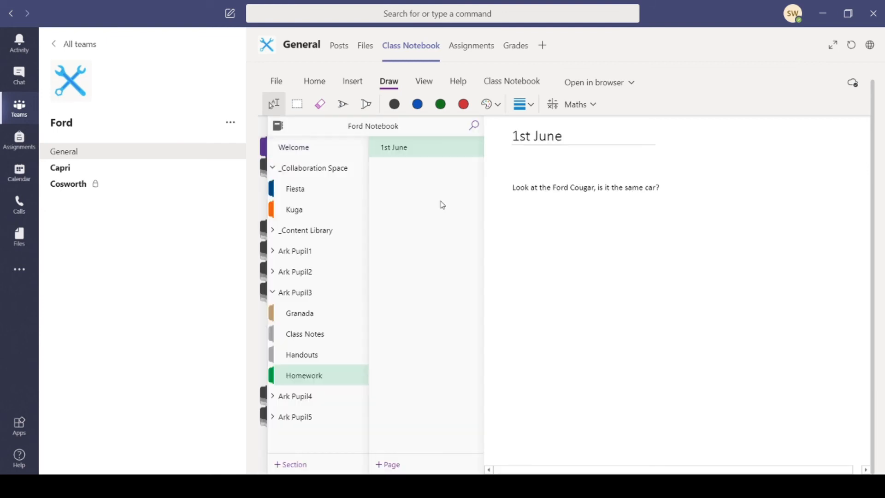
Search the online pictures for "ford cougar" and insert the green car's picture below the homework question.
left_click(598, 267)
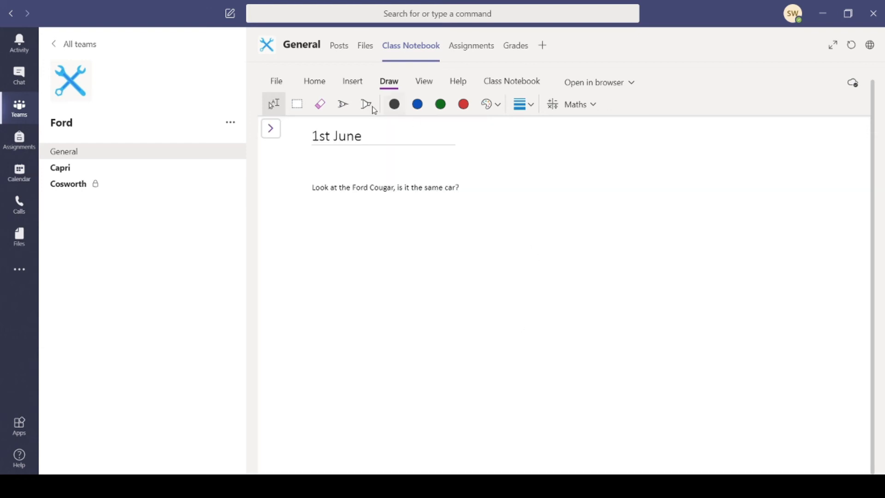
left_click(353, 82)
left_click(395, 105)
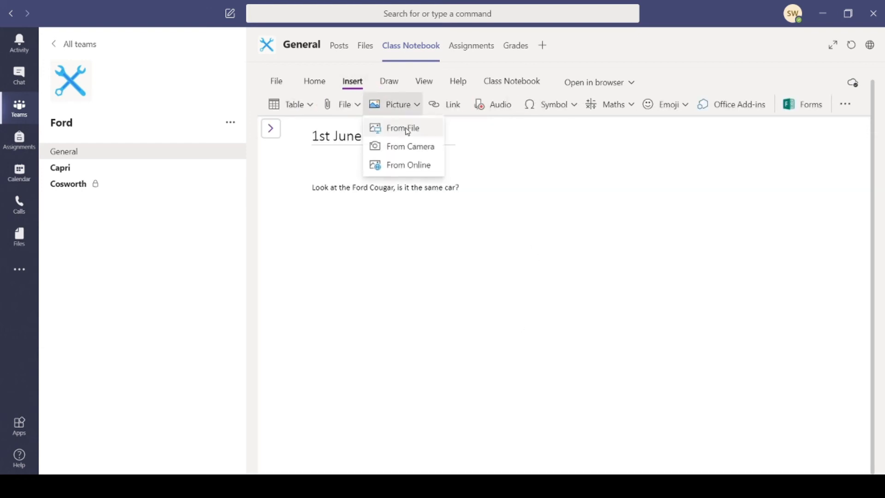
left_click(413, 167)
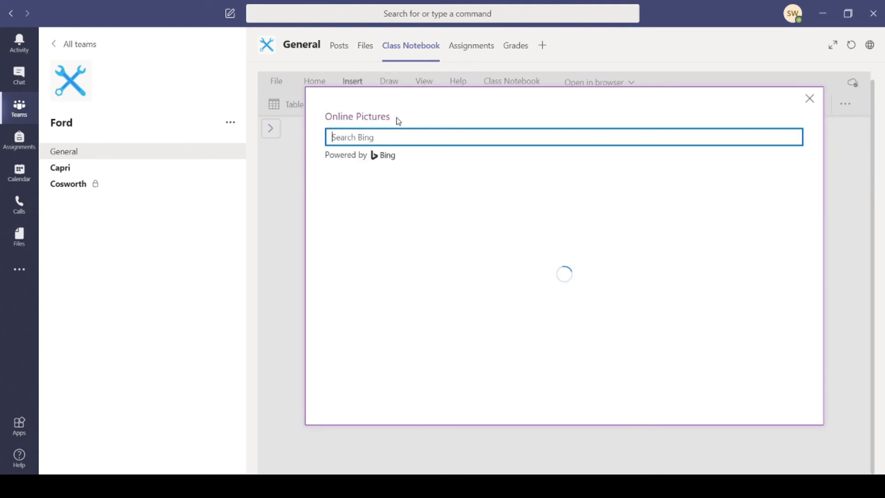
type("for")
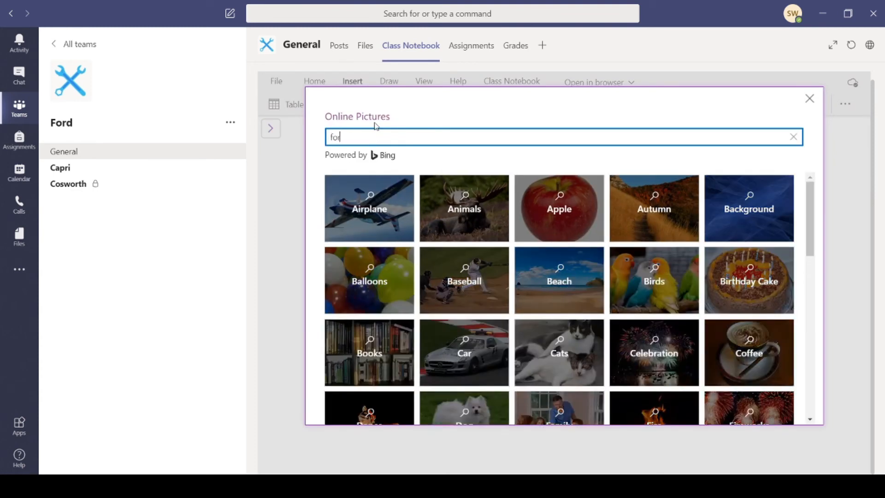
type("d cougar")
key("Return")
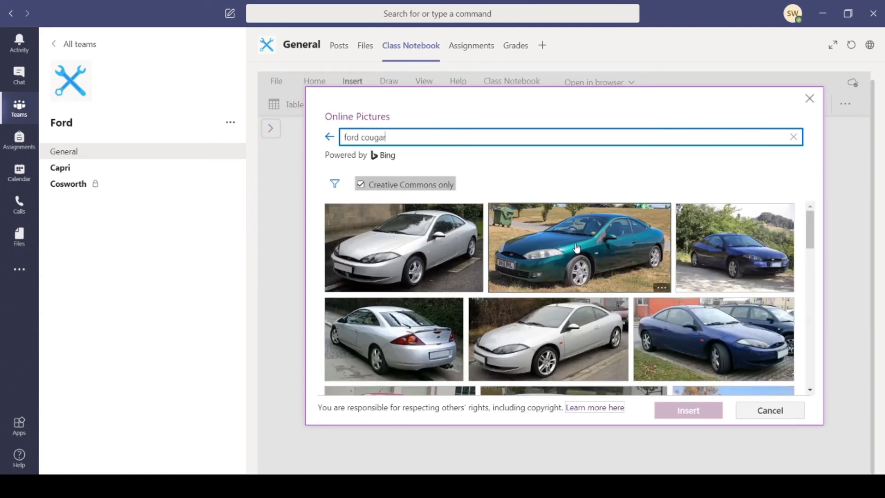
left_click(592, 246)
left_click(683, 412)
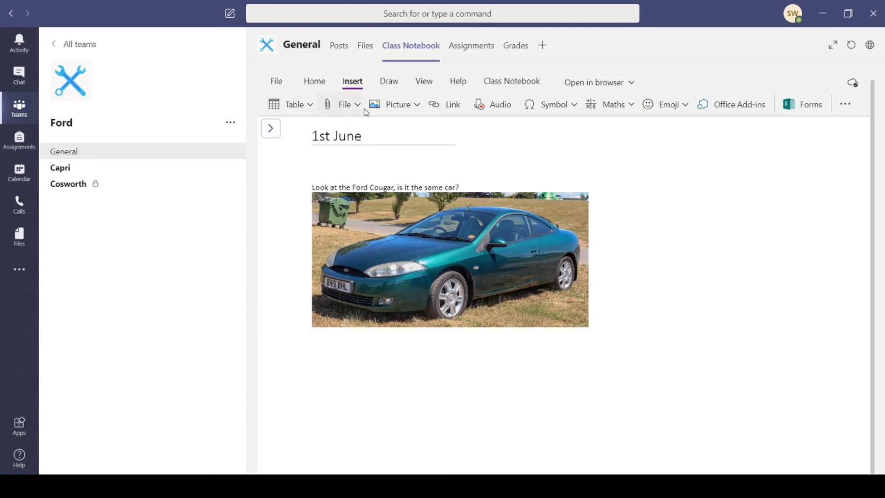
Search the online pictures for "ford kuga" and insert the black car's picture below the Cougar.
left_click(399, 106)
left_click(401, 165)
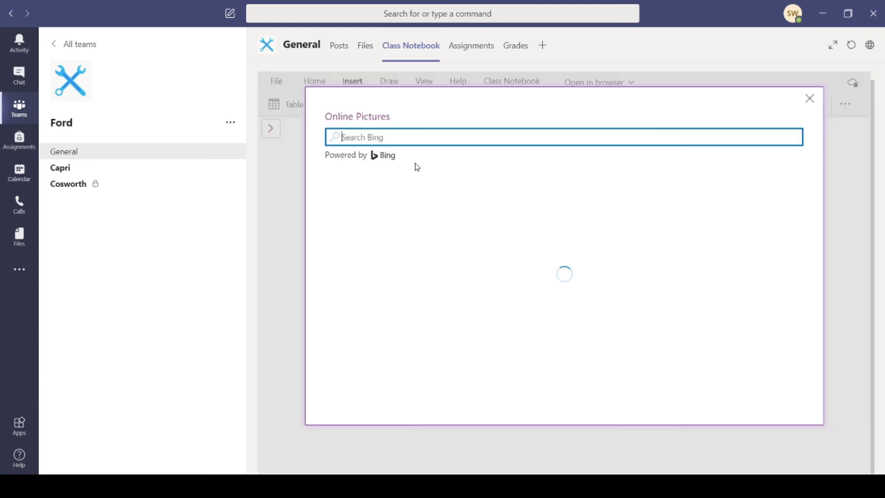
type("ford")
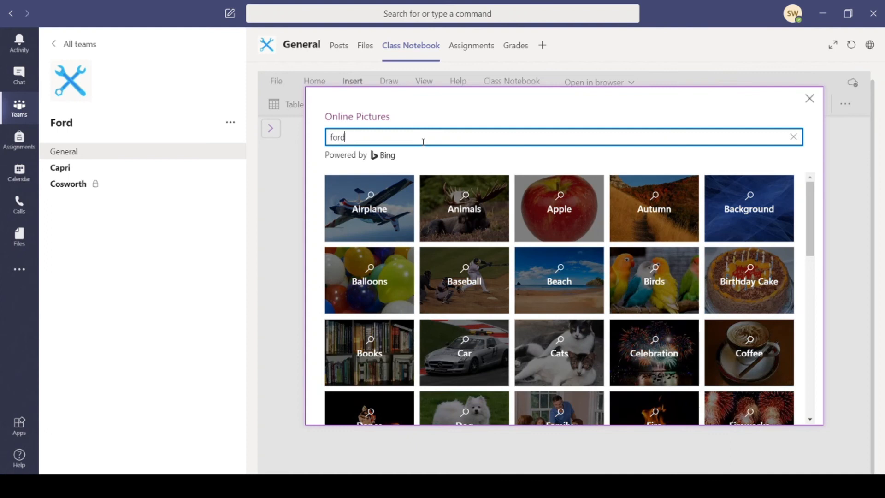
type(" kuga")
key("Return")
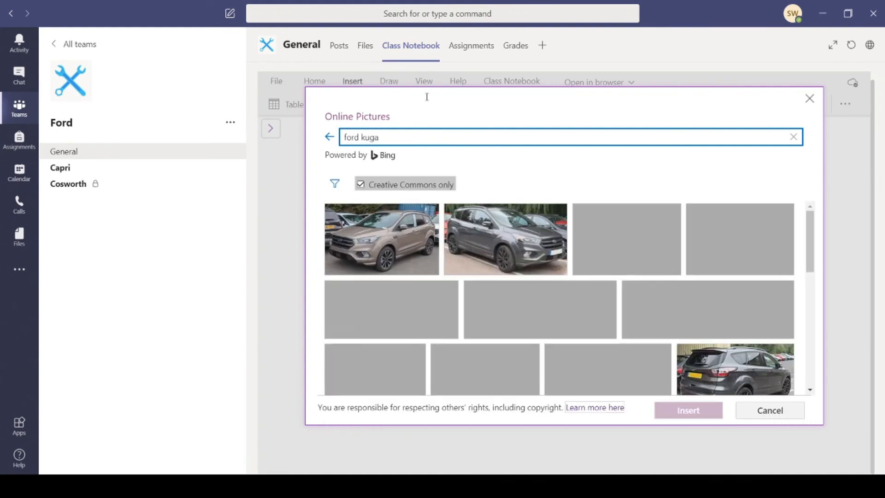
left_click(642, 253)
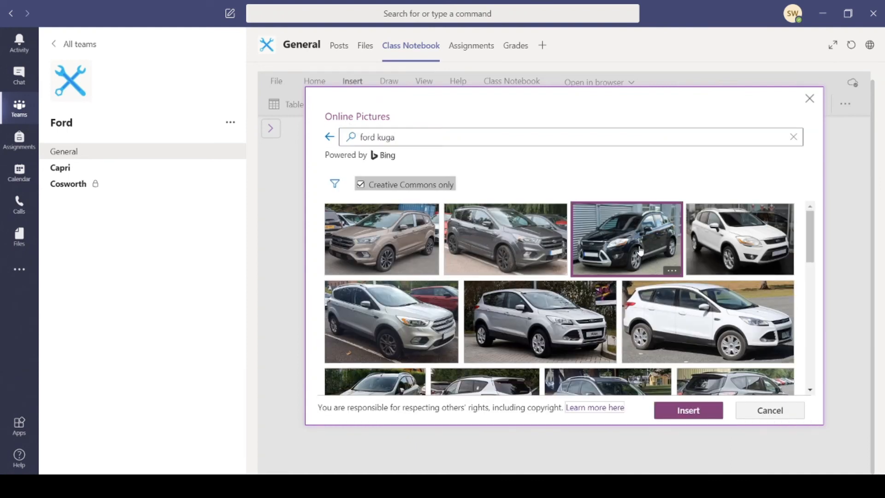
left_click(679, 414)
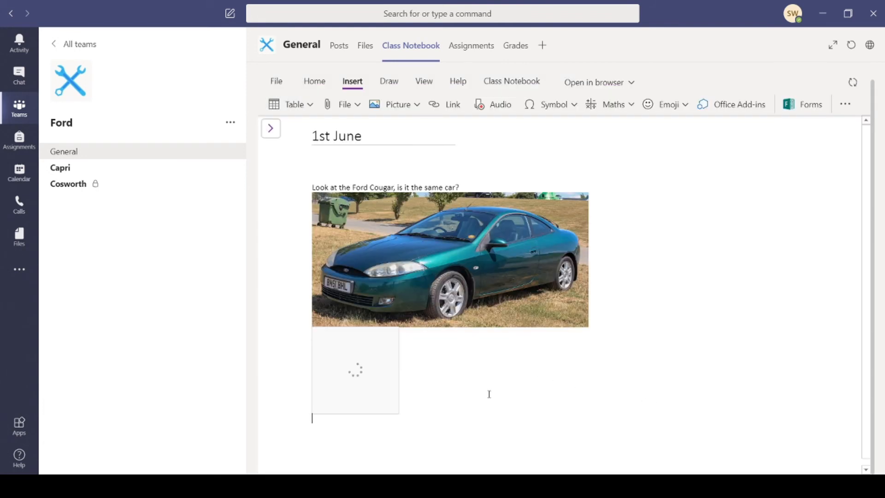
Add the answer "- no they are not!" at the end of the homework question.
scroll(610, 413, "down", 3)
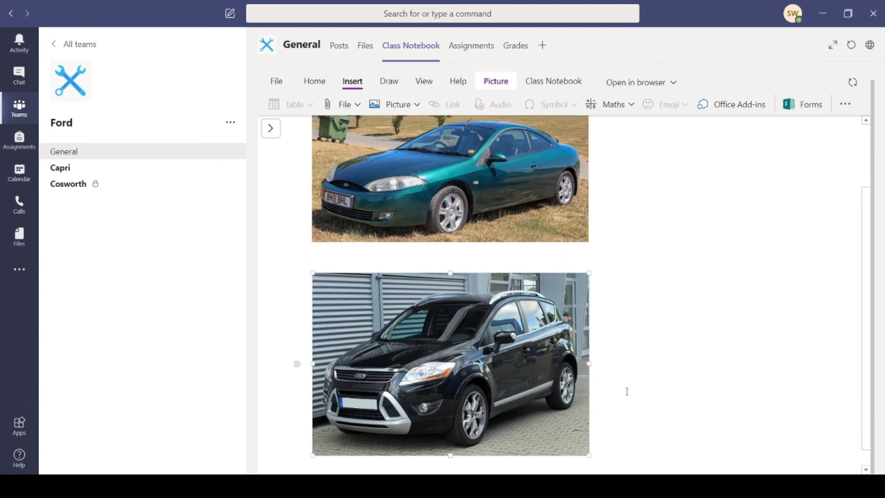
type("No")
key("ctrl+z")
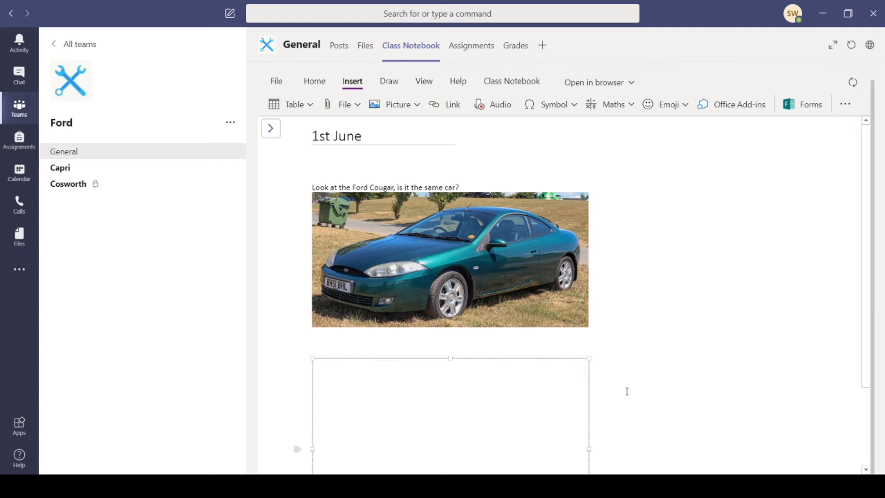
left_click(481, 186)
type("- no they are not!")
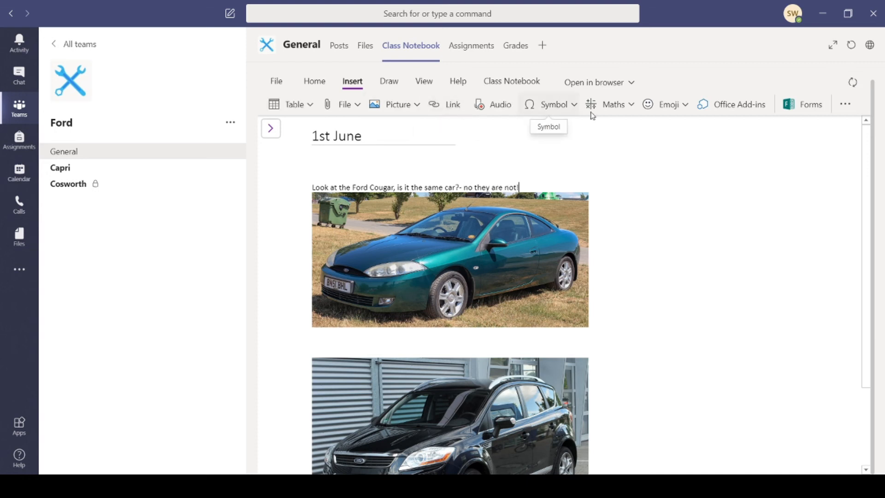
scroll(621, 369, "down", 5)
scroll(535, 269, "up", 2)
scroll(534, 269, "up", 1)
scroll(508, 329, "down", 3)
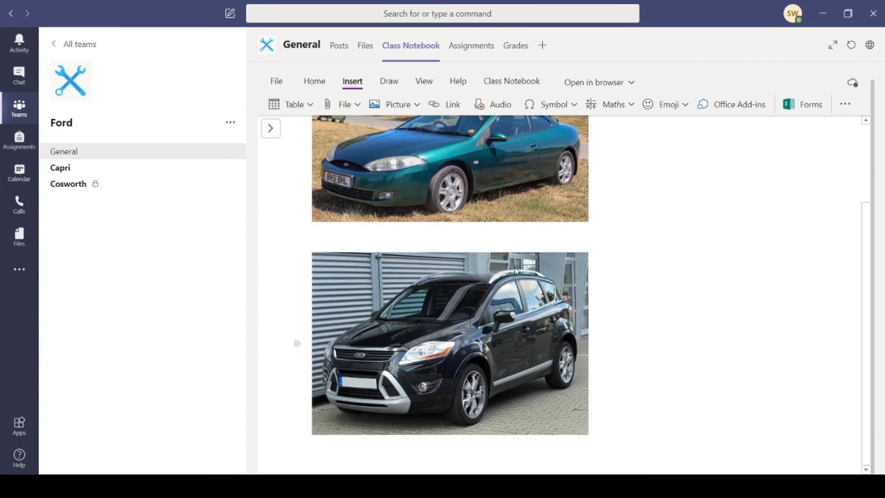
scroll(515, 271, "up", 1)
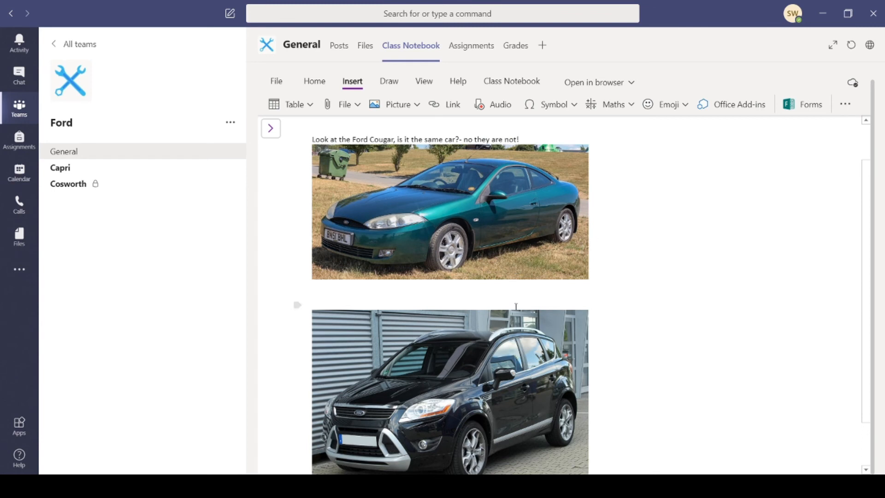
Open the third pupil's Handouts section and delete the same pupil's Class Notes section.
left_click(271, 129)
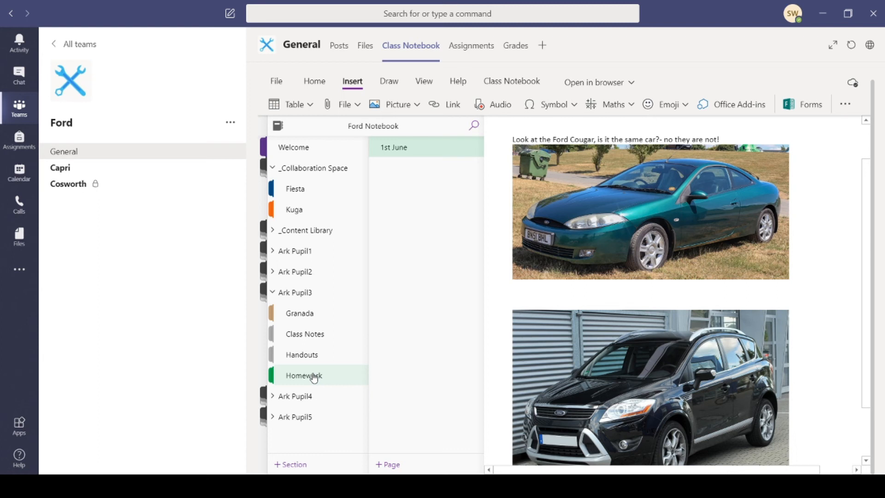
left_click(329, 361)
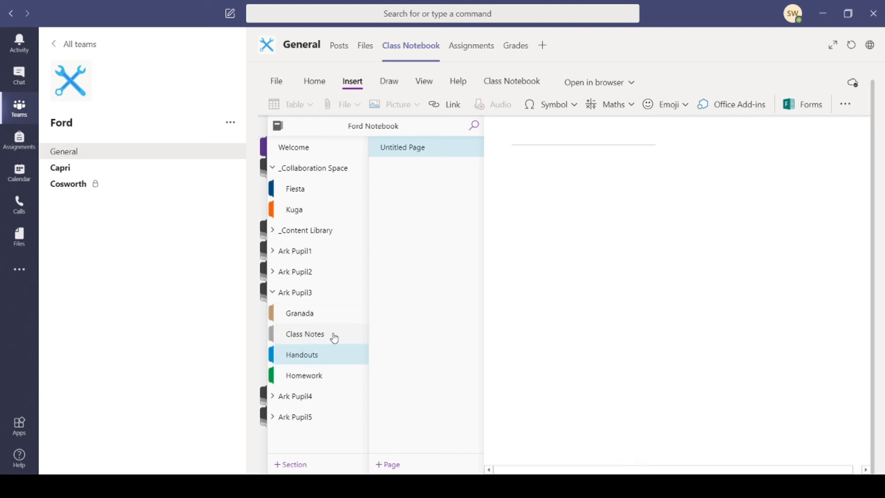
left_click(313, 337)
right_click(314, 336)
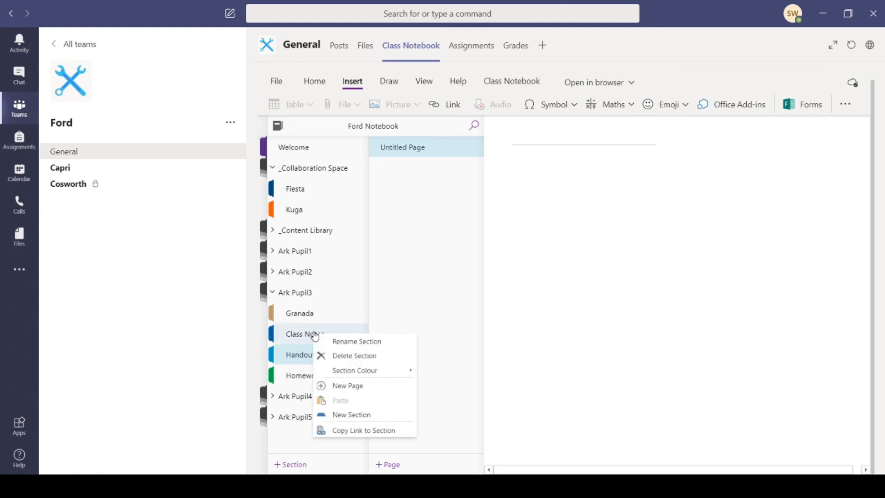
left_click(369, 356)
left_click(605, 305)
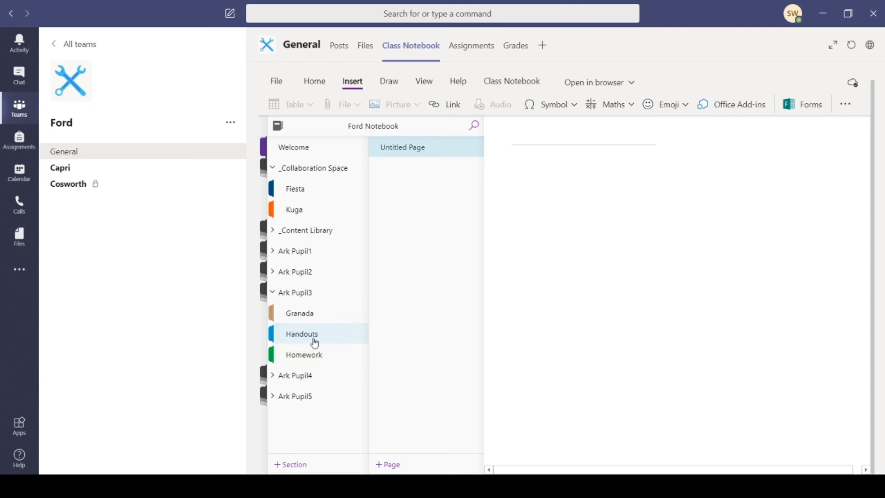
Return to the teams overview and create a new class team named "GT" without a description.
left_click(81, 43)
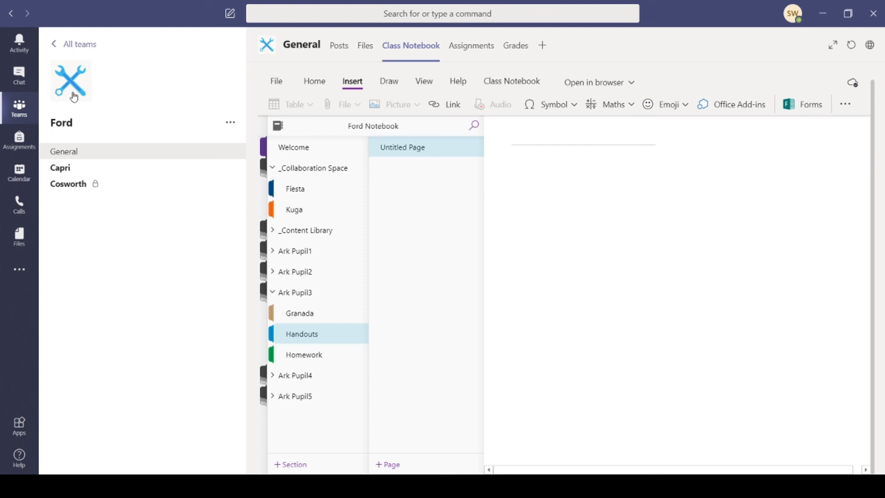
left_click(812, 45)
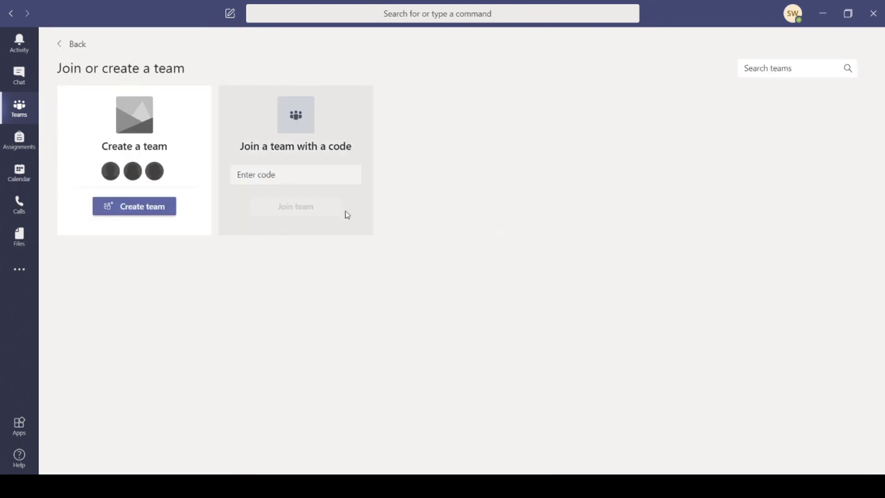
left_click(152, 215)
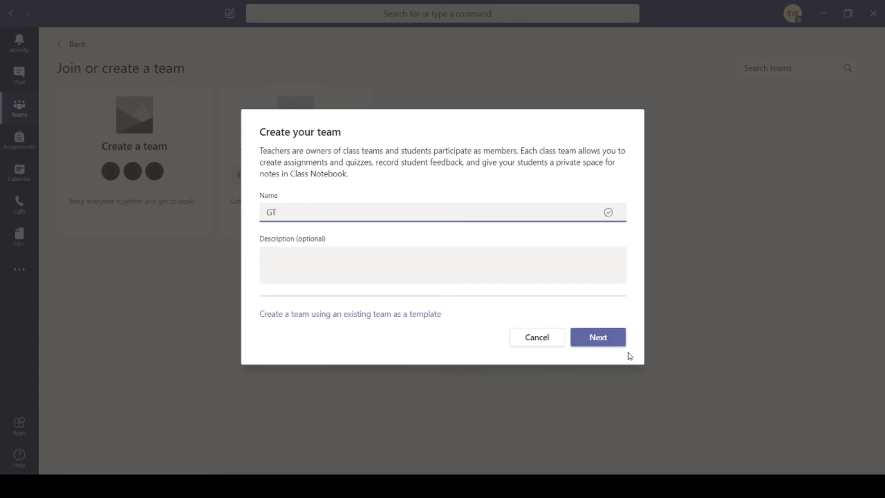
left_click(609, 341)
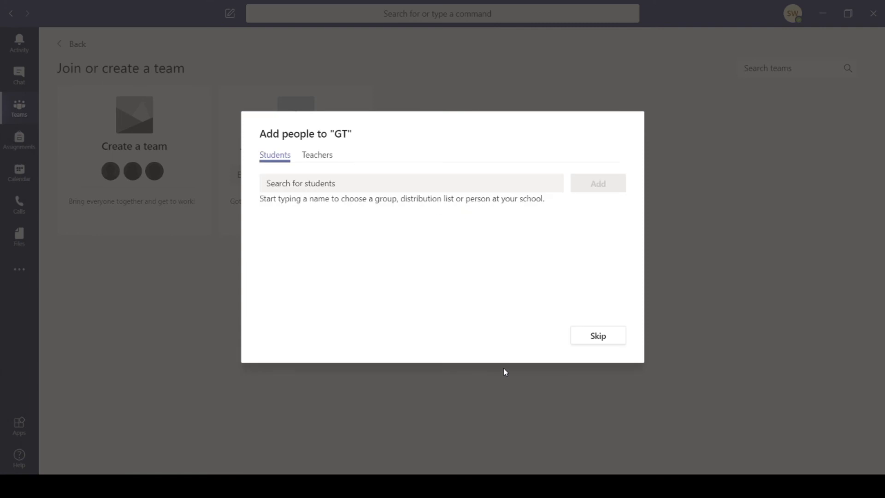
Search the students for "ark", add the first pupil to the GT team and finish the team setup.
left_click(304, 184)
type("ark")
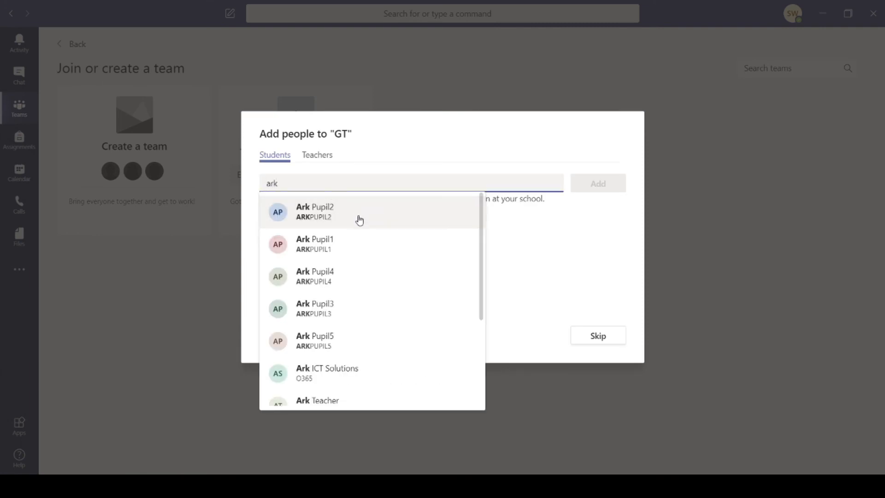
left_click(340, 243)
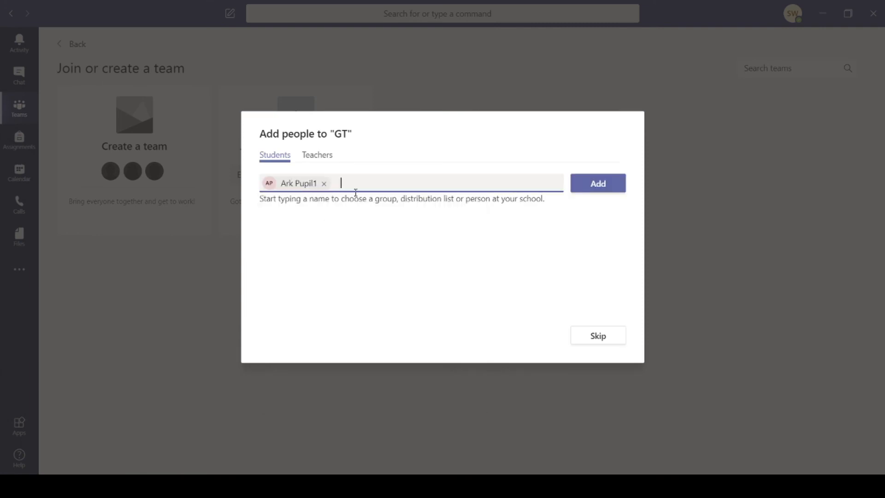
left_click(592, 185)
left_click(592, 338)
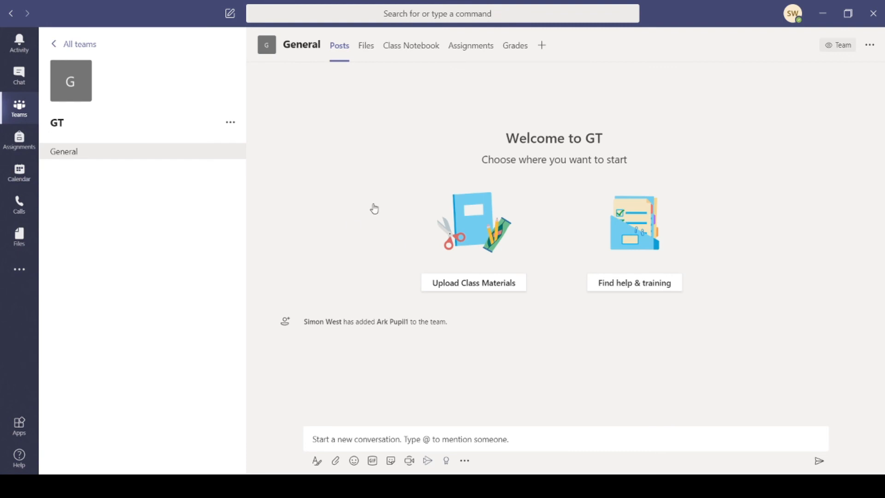
Open the GT team's class notebook area and start setting up a blank OneNote Class Notebook.
left_click(90, 48)
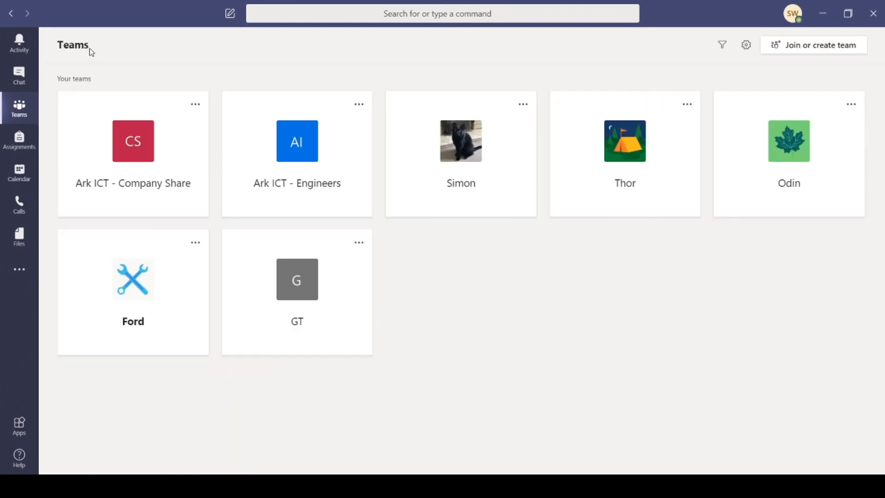
left_click(292, 299)
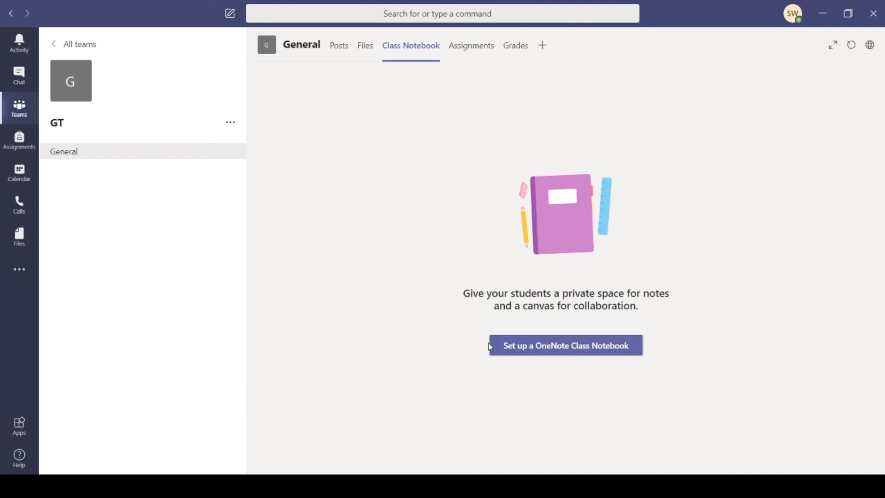
left_click(553, 347)
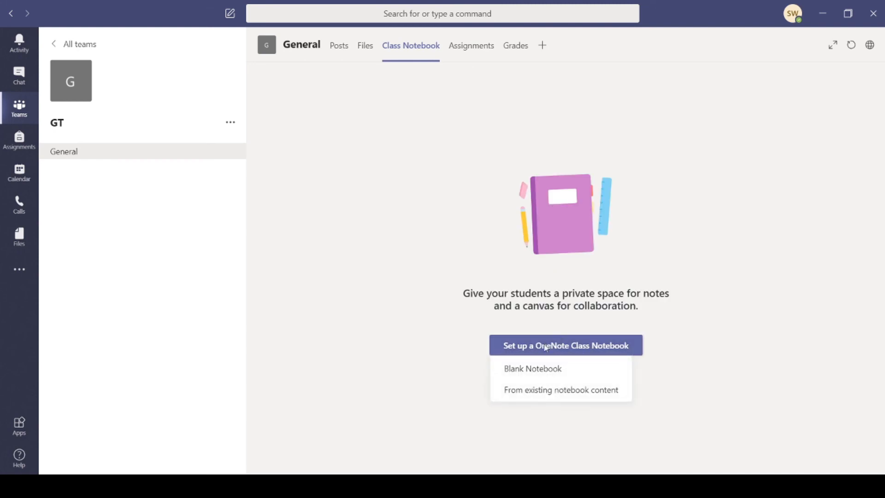
left_click(559, 371)
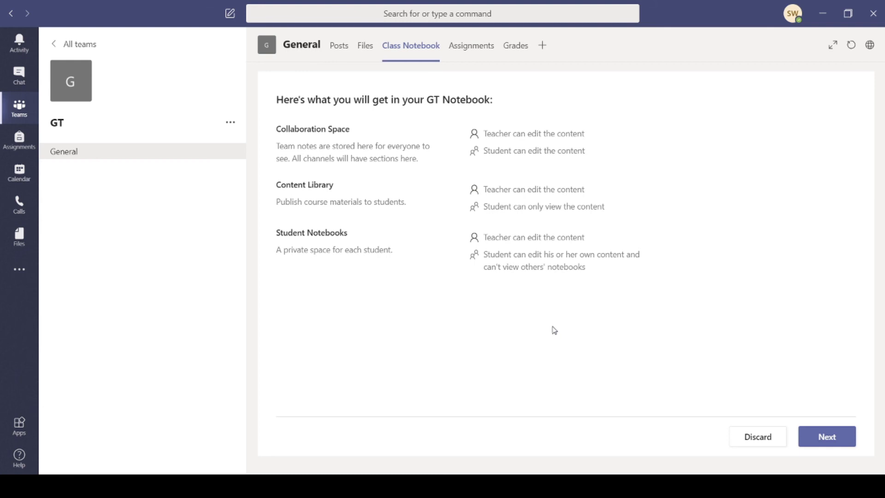
Continue to the student section setup and remove the Class Notes and Handouts sections.
left_click(826, 436)
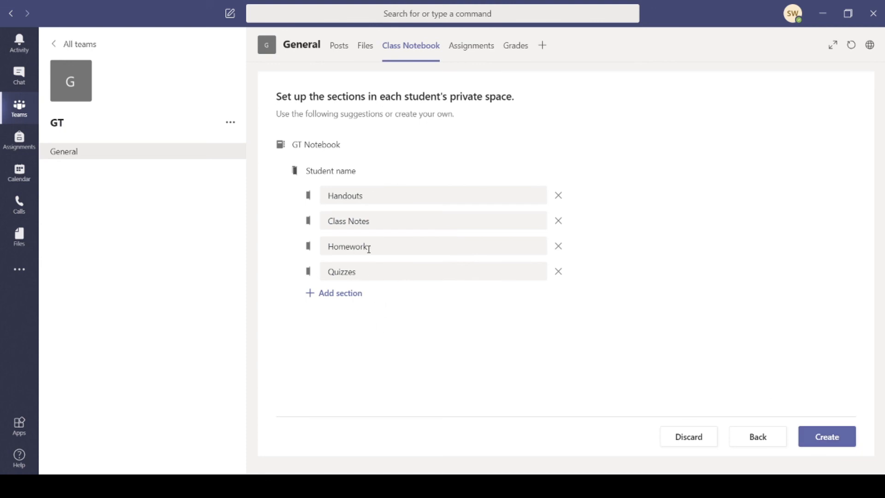
left_click(559, 221)
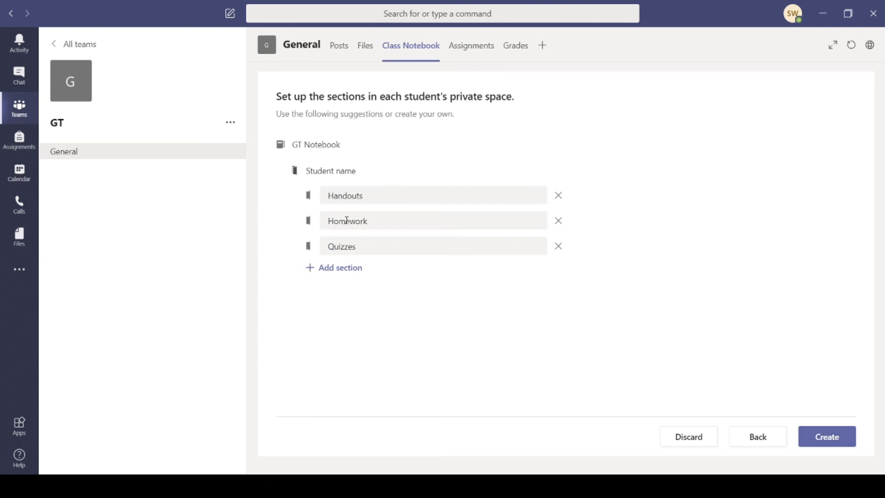
left_click(558, 196)
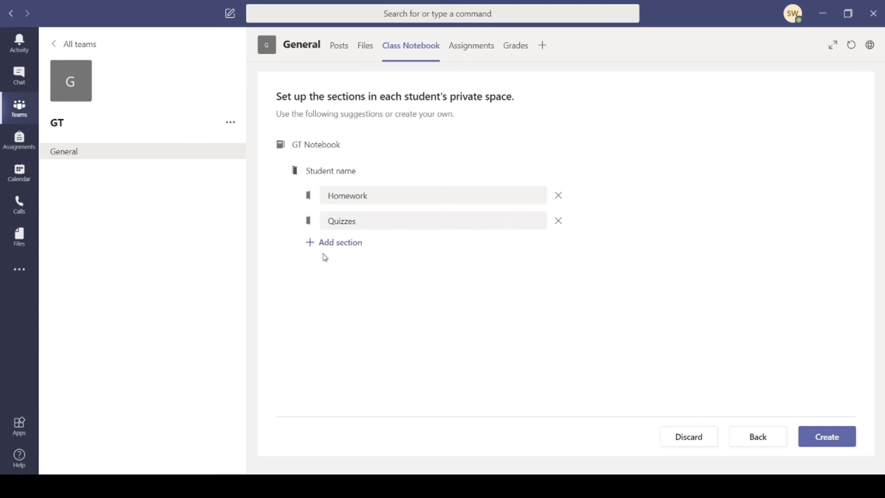
Add two sections named "Original GT40" and "New Gt" to each student's private space.
left_click(325, 240)
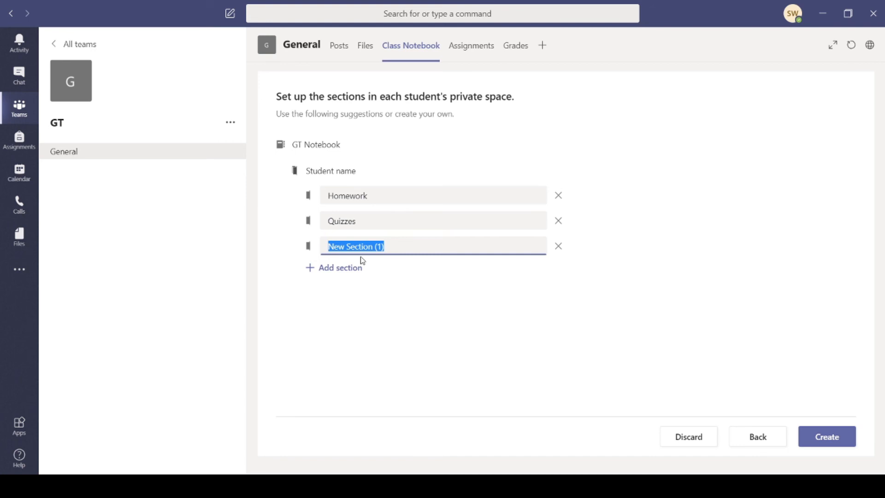
type("Original GT40")
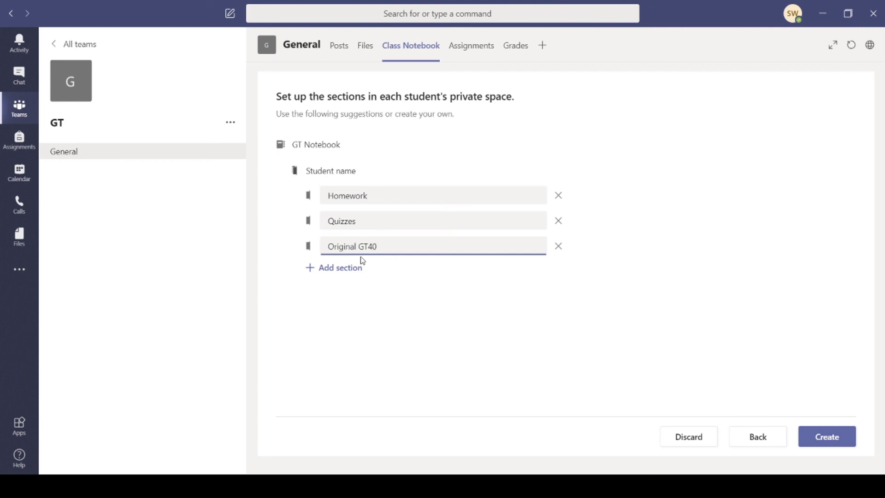
left_click(338, 267)
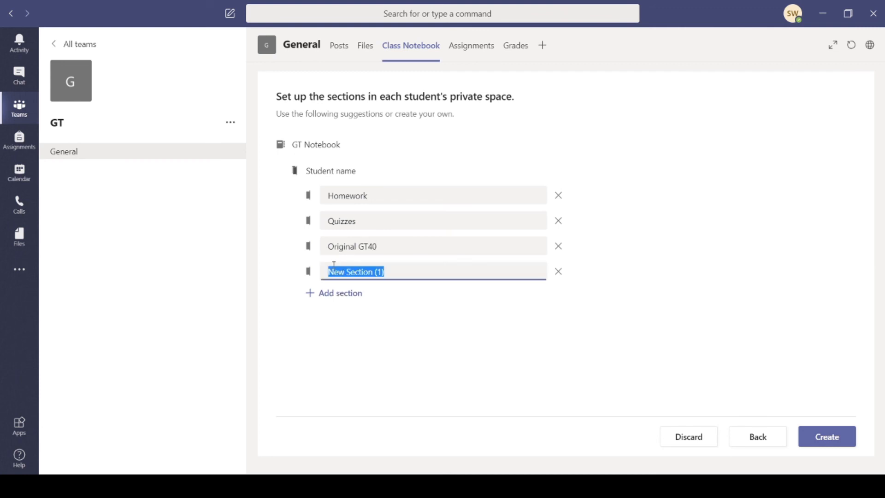
type("New Gt")
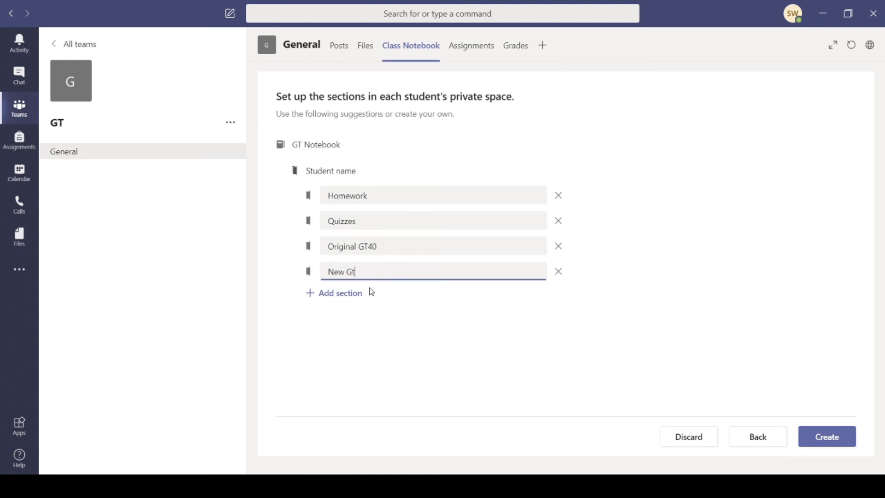
Create the GT notebook and expand the first pupil's sections in its navigation.
left_click(825, 437)
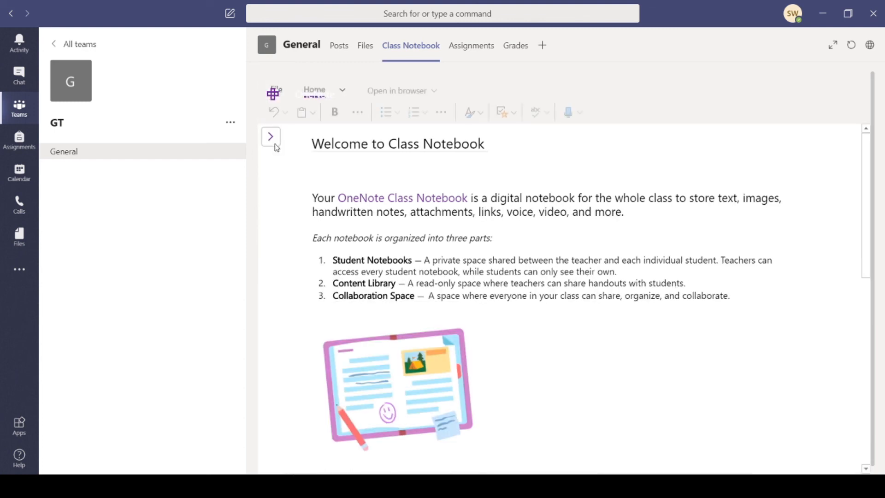
left_click(272, 137)
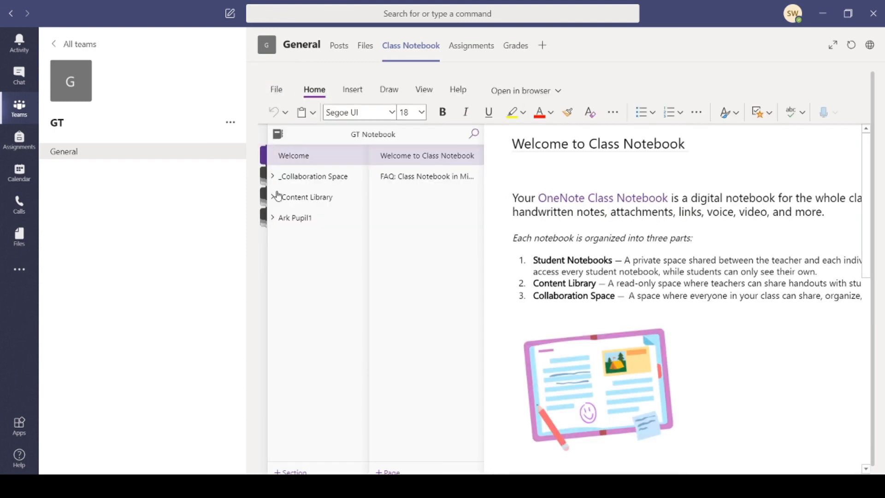
left_click(286, 226)
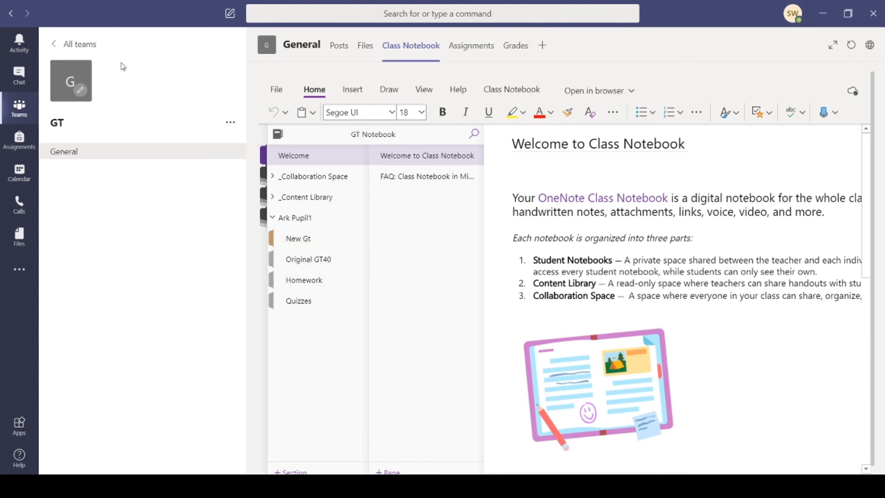
Manage the GT team from the teams overview and add the second pupil as a student member.
left_click(90, 48)
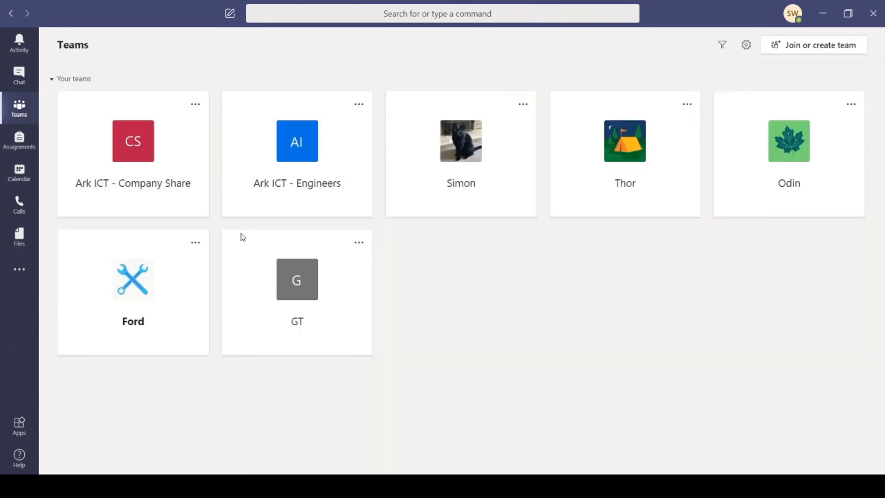
left_click(359, 243)
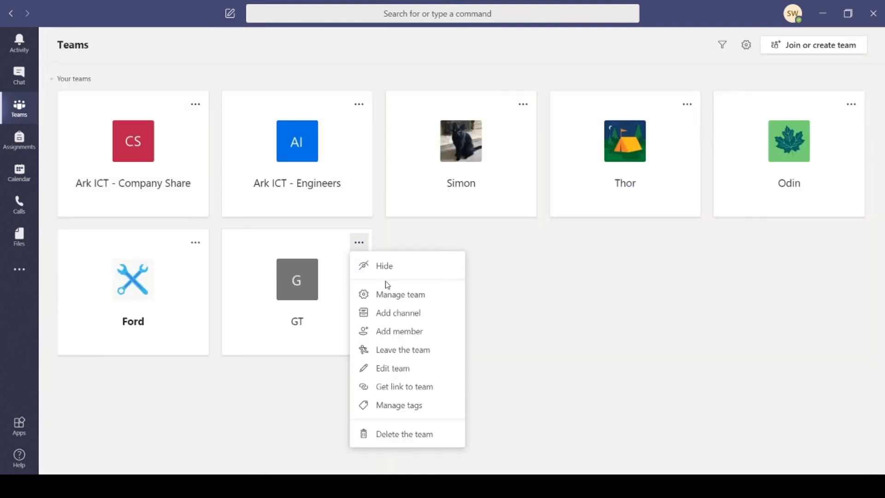
left_click(390, 294)
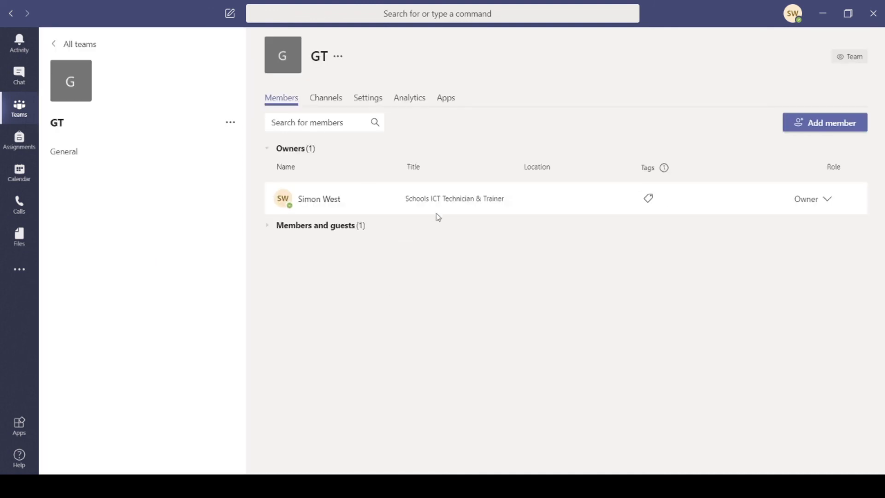
left_click(829, 129)
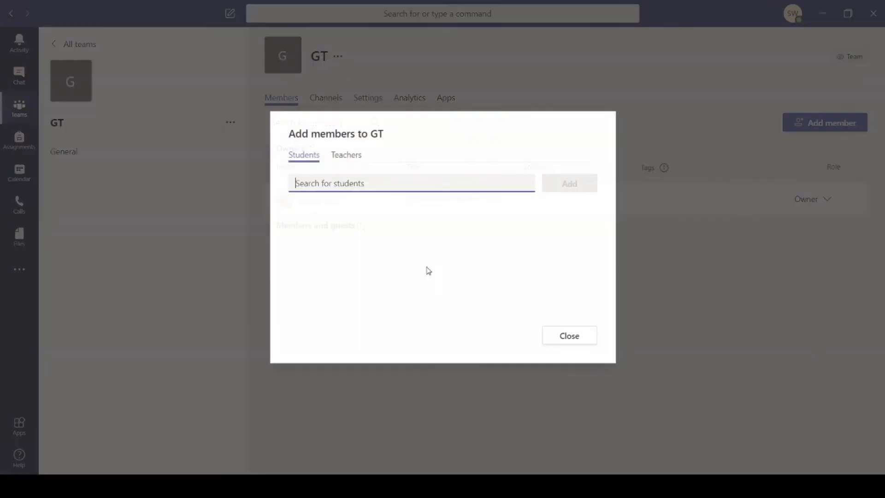
type("ark")
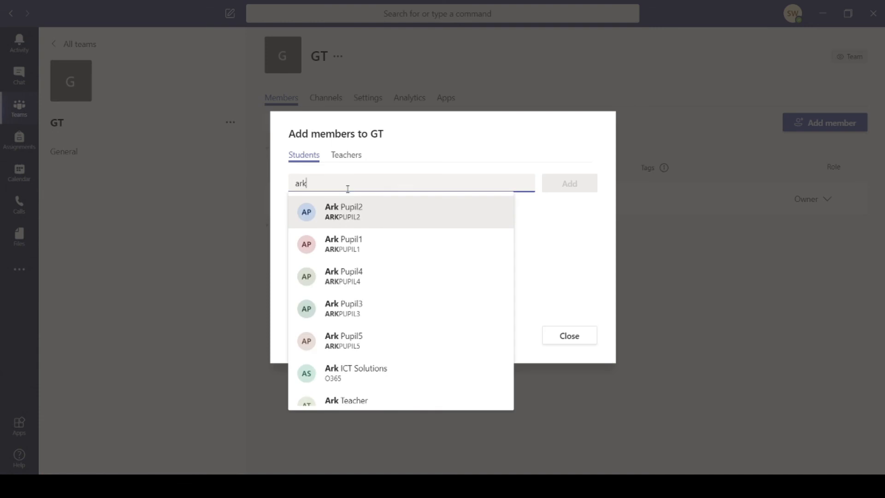
left_click(348, 220)
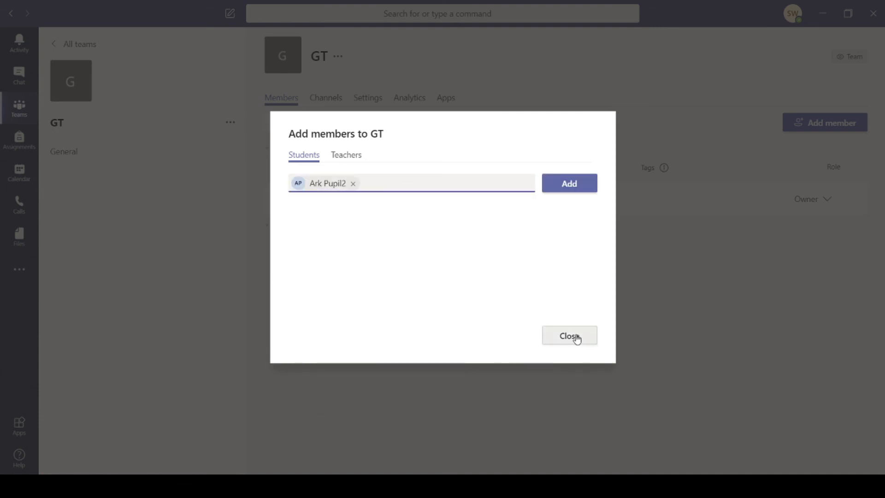
left_click(569, 185)
left_click(570, 337)
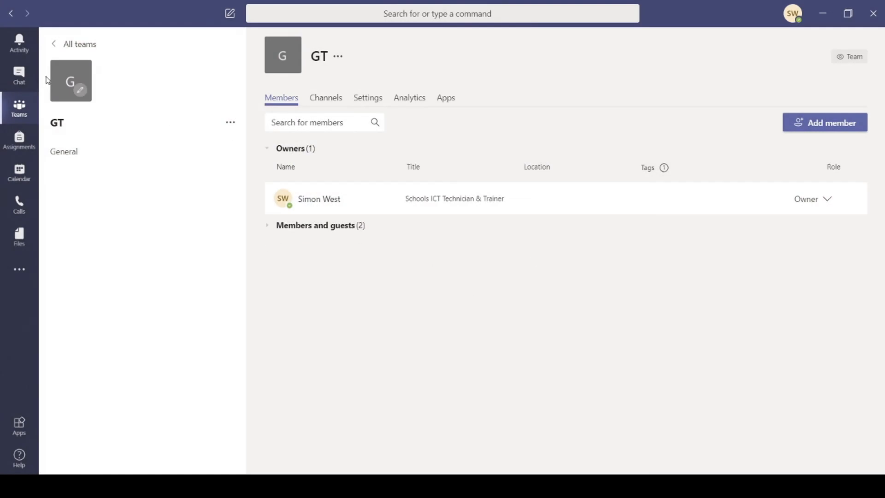
Reopen the GT team's class notebook and check its navigation for the second pupil's notebook.
left_click(64, 160)
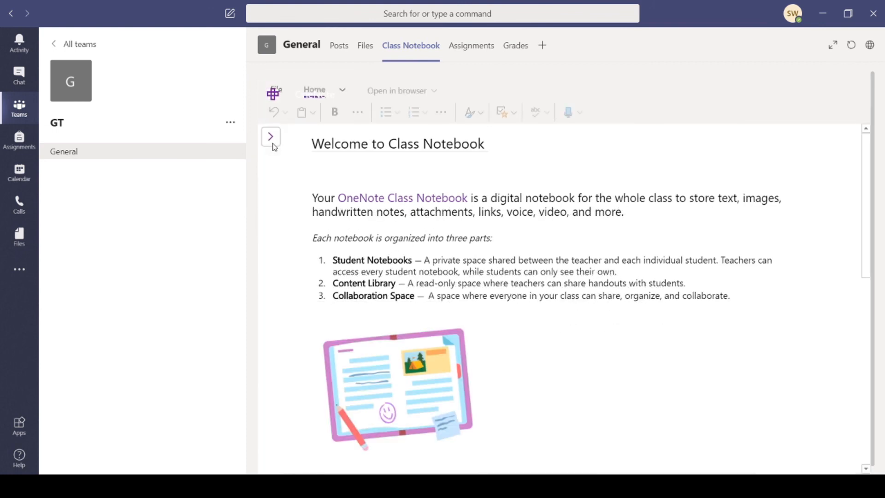
left_click(271, 139)
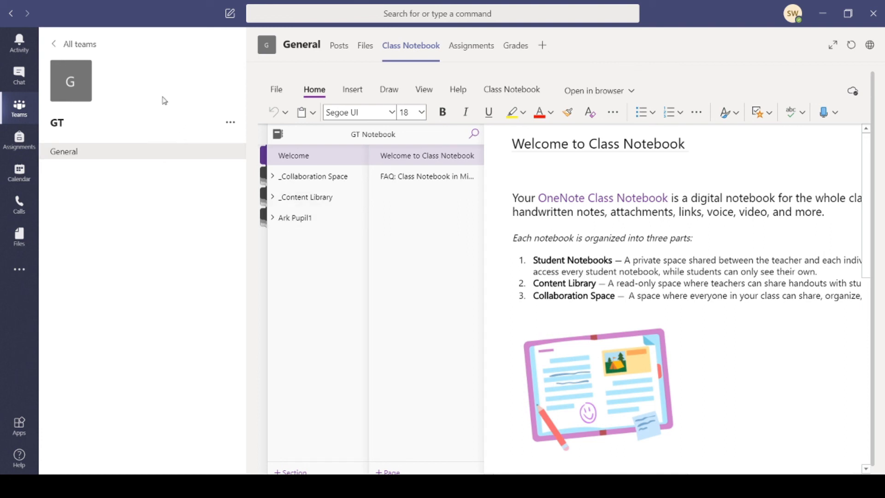
left_click(74, 45)
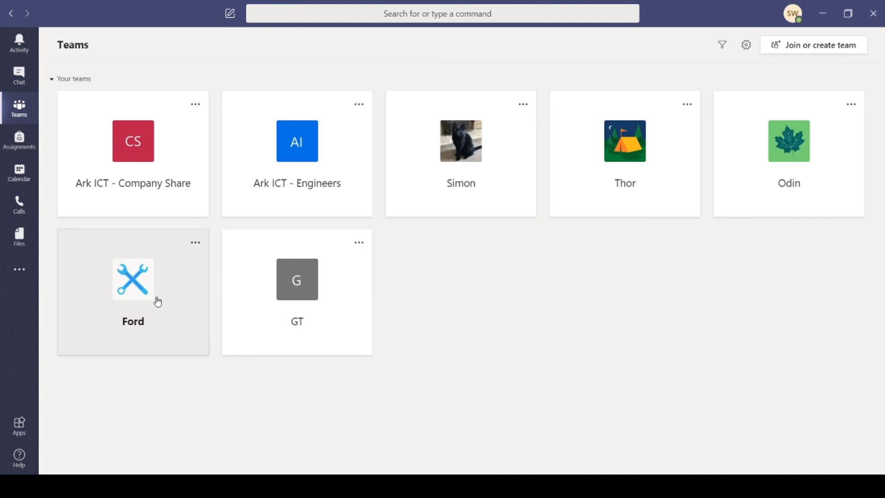
left_click(123, 290)
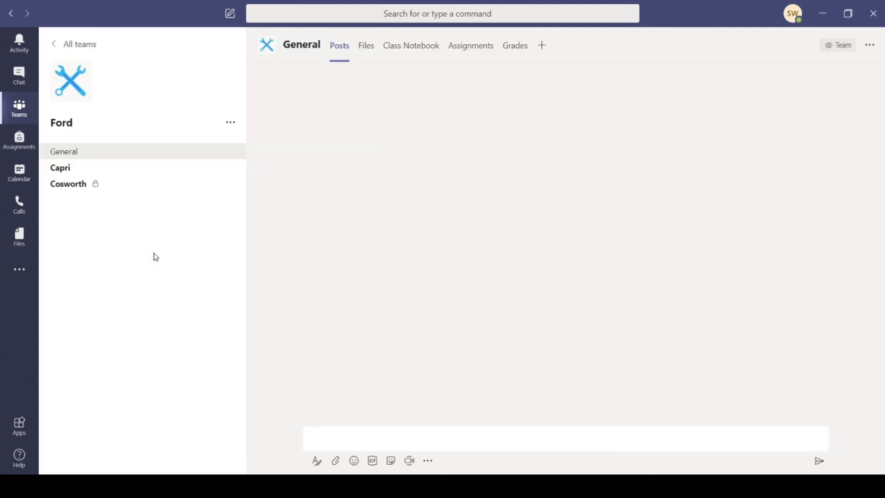
left_click(69, 44)
left_click(308, 316)
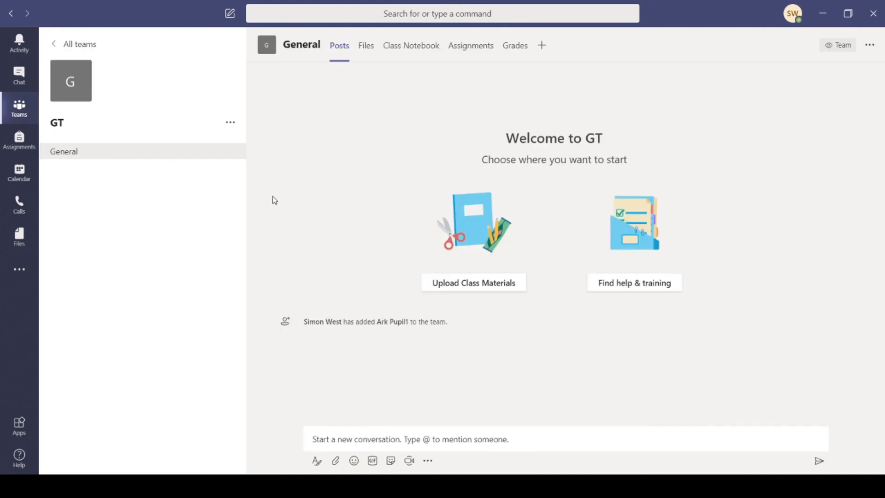
left_click(406, 45)
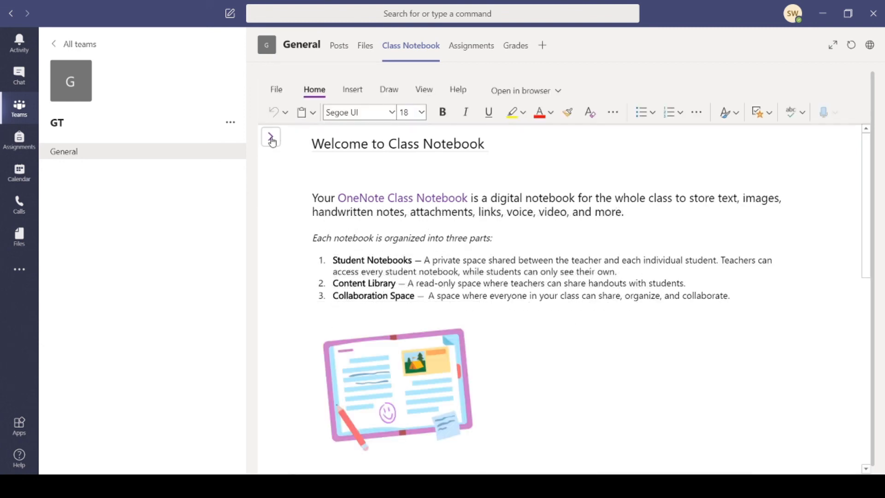
left_click(271, 137)
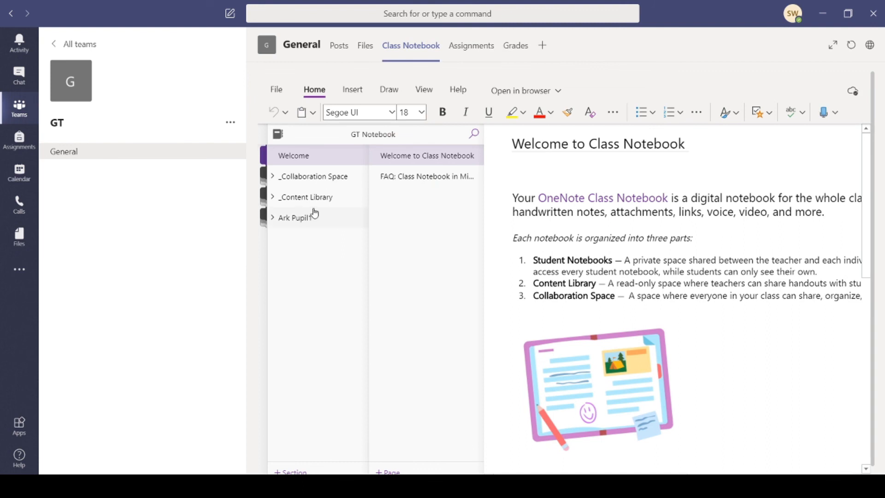
Reload the GT class notebook and expand the first pupil's sections.
left_click(850, 47)
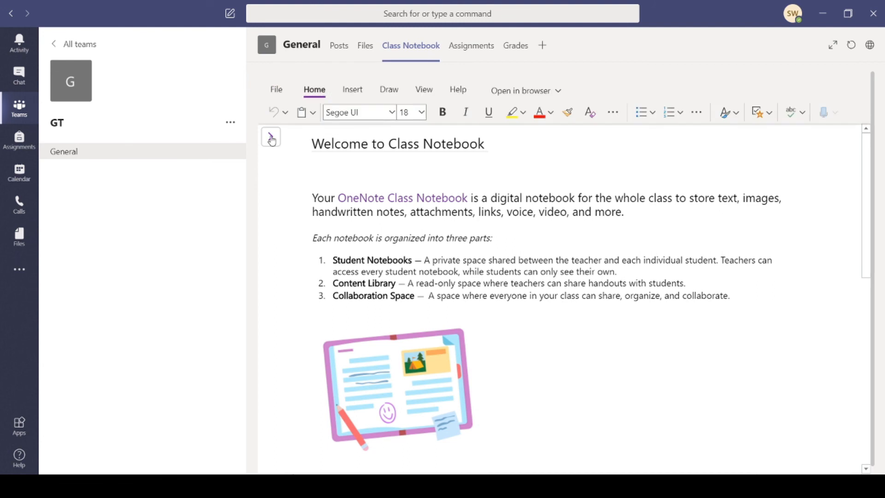
left_click(271, 137)
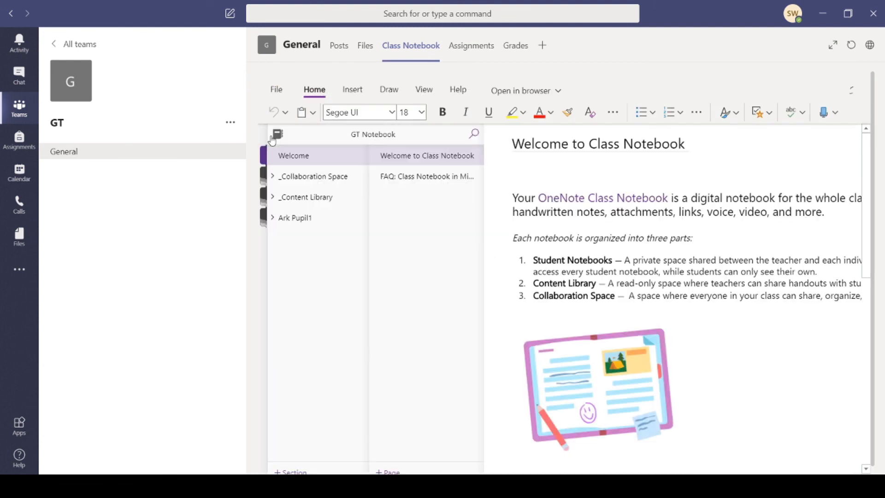
left_click(295, 224)
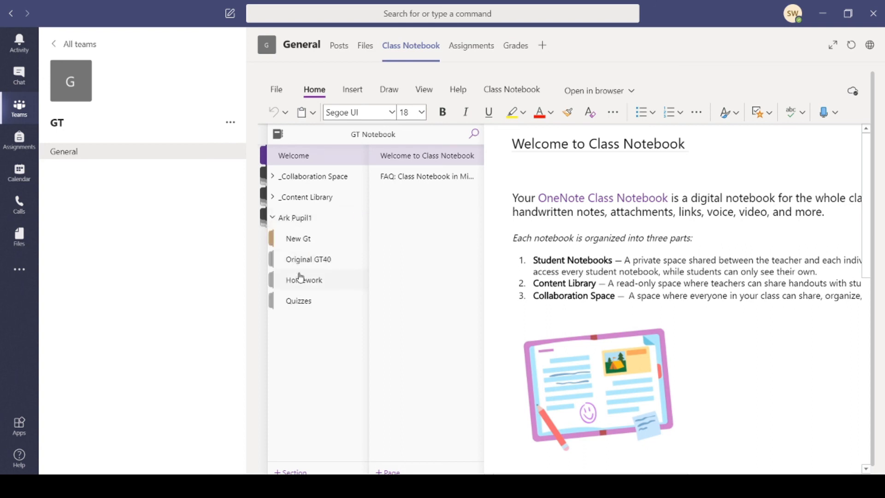
Return to the teams overview and open the Ford team's class notebook.
left_click(76, 105)
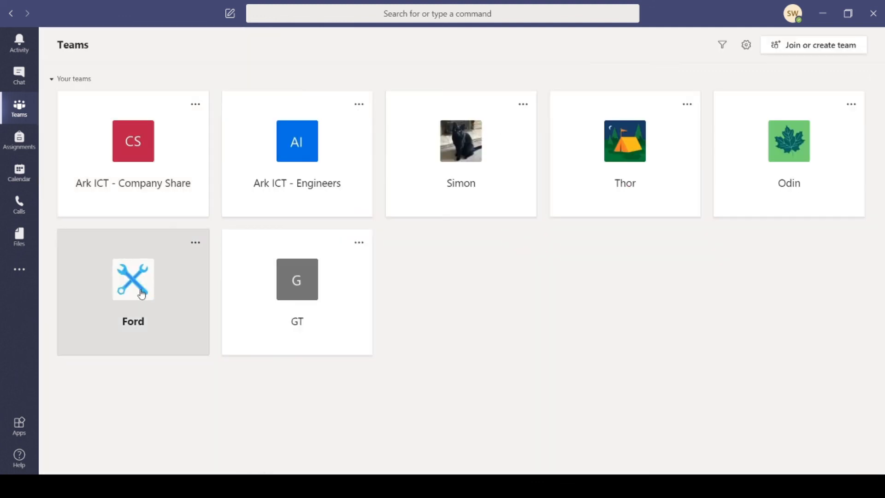
left_click(142, 293)
left_click(404, 46)
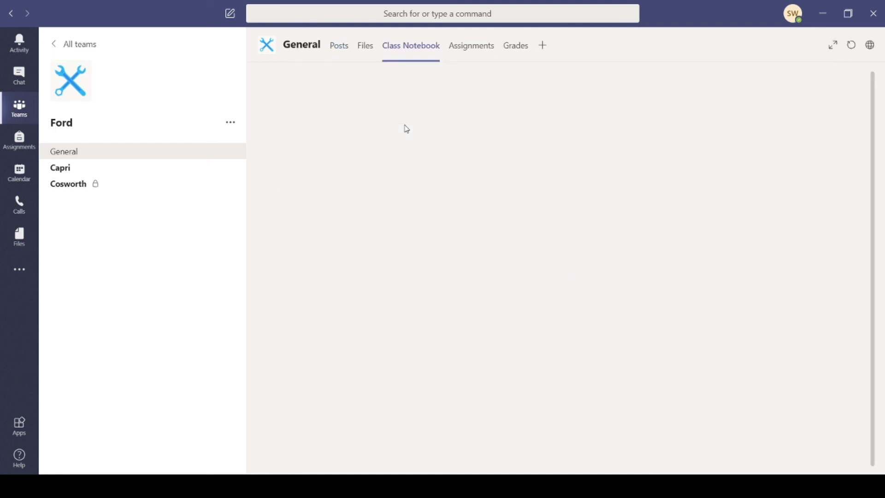